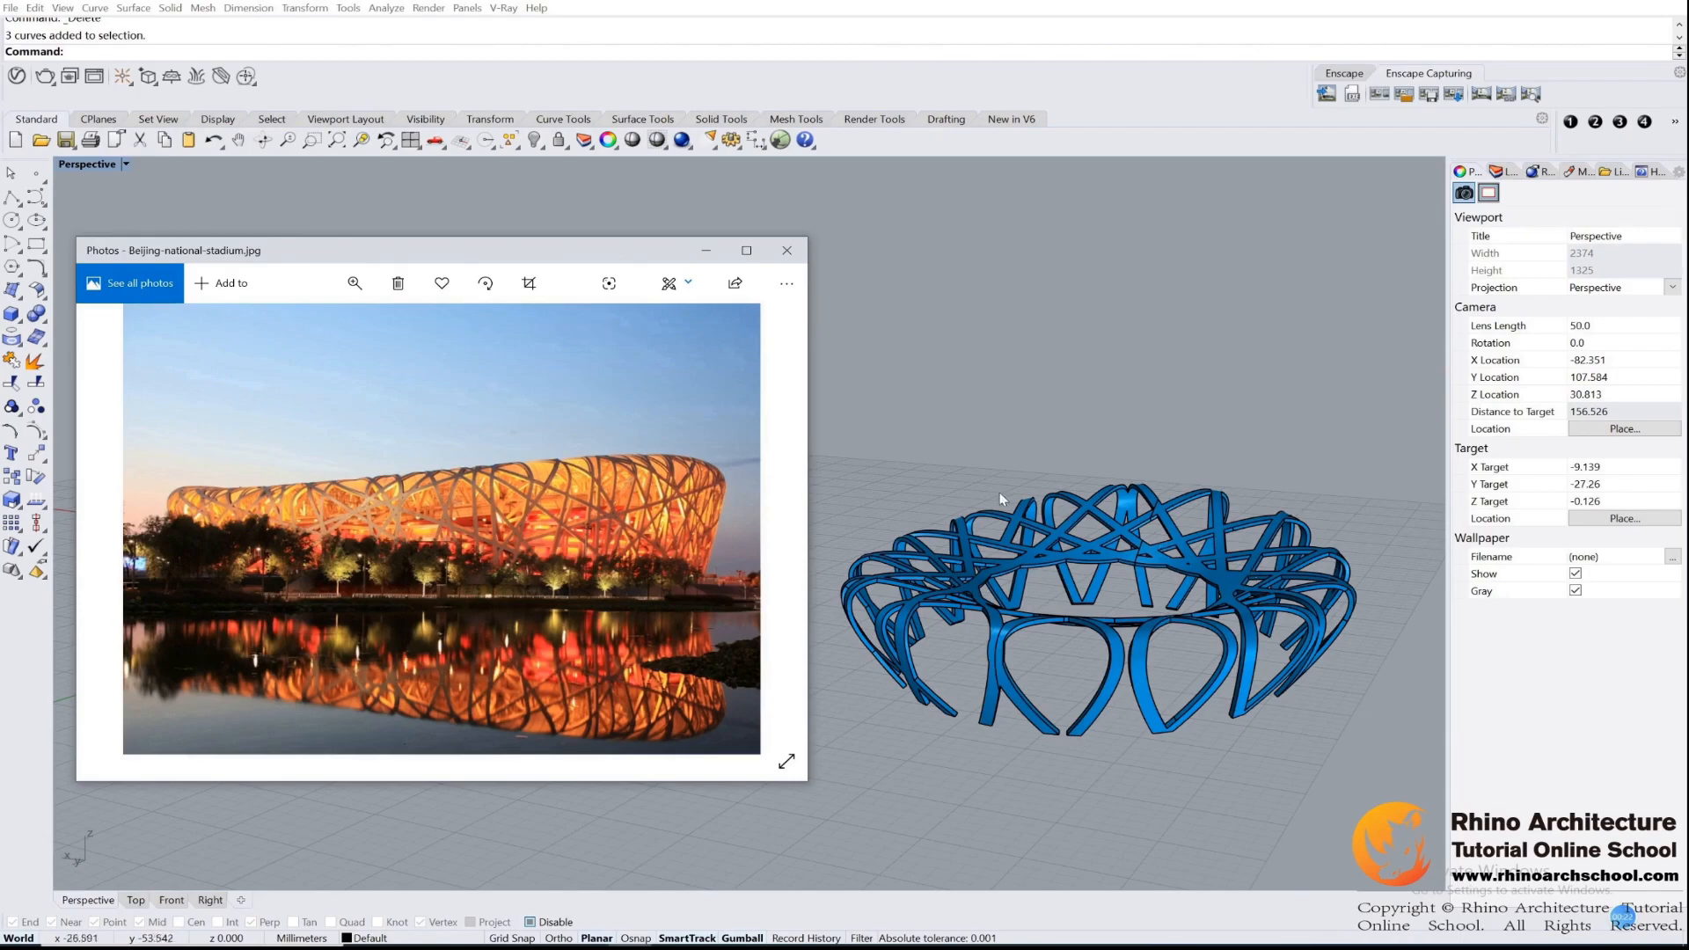
- Review the Main part reference image of the stadium structure, and inspect the three base curves beside the finished model
click(994, 439)
right_drag(994, 440, 616, 873)
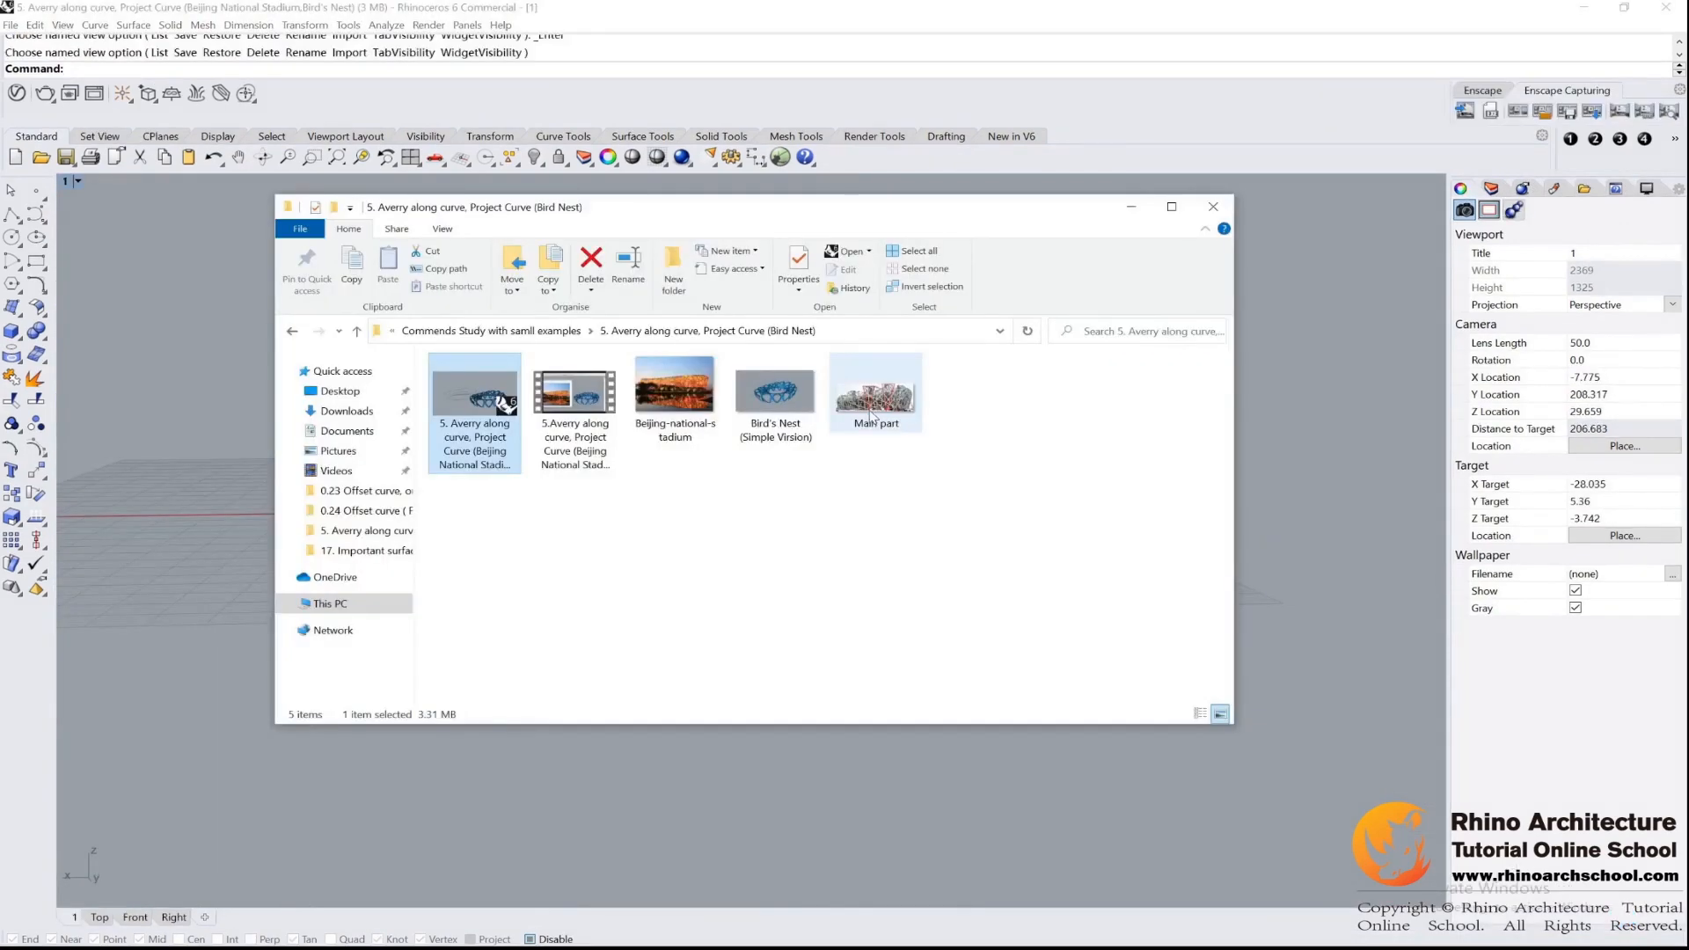
double_click(871, 414)
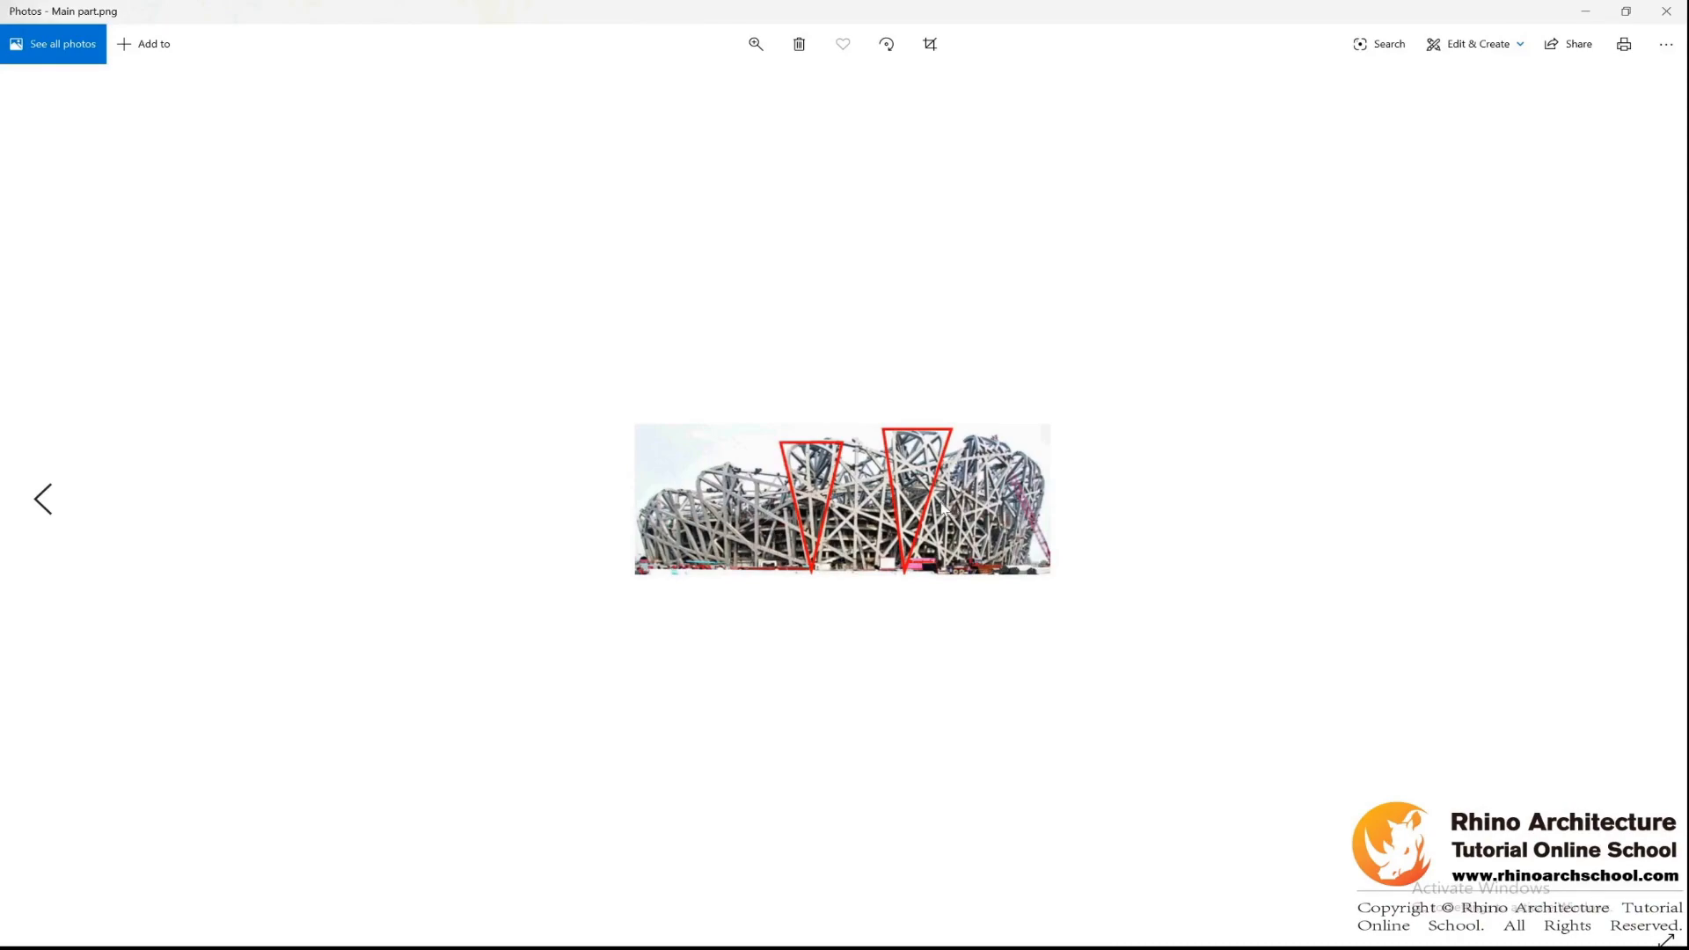
click(1668, 9)
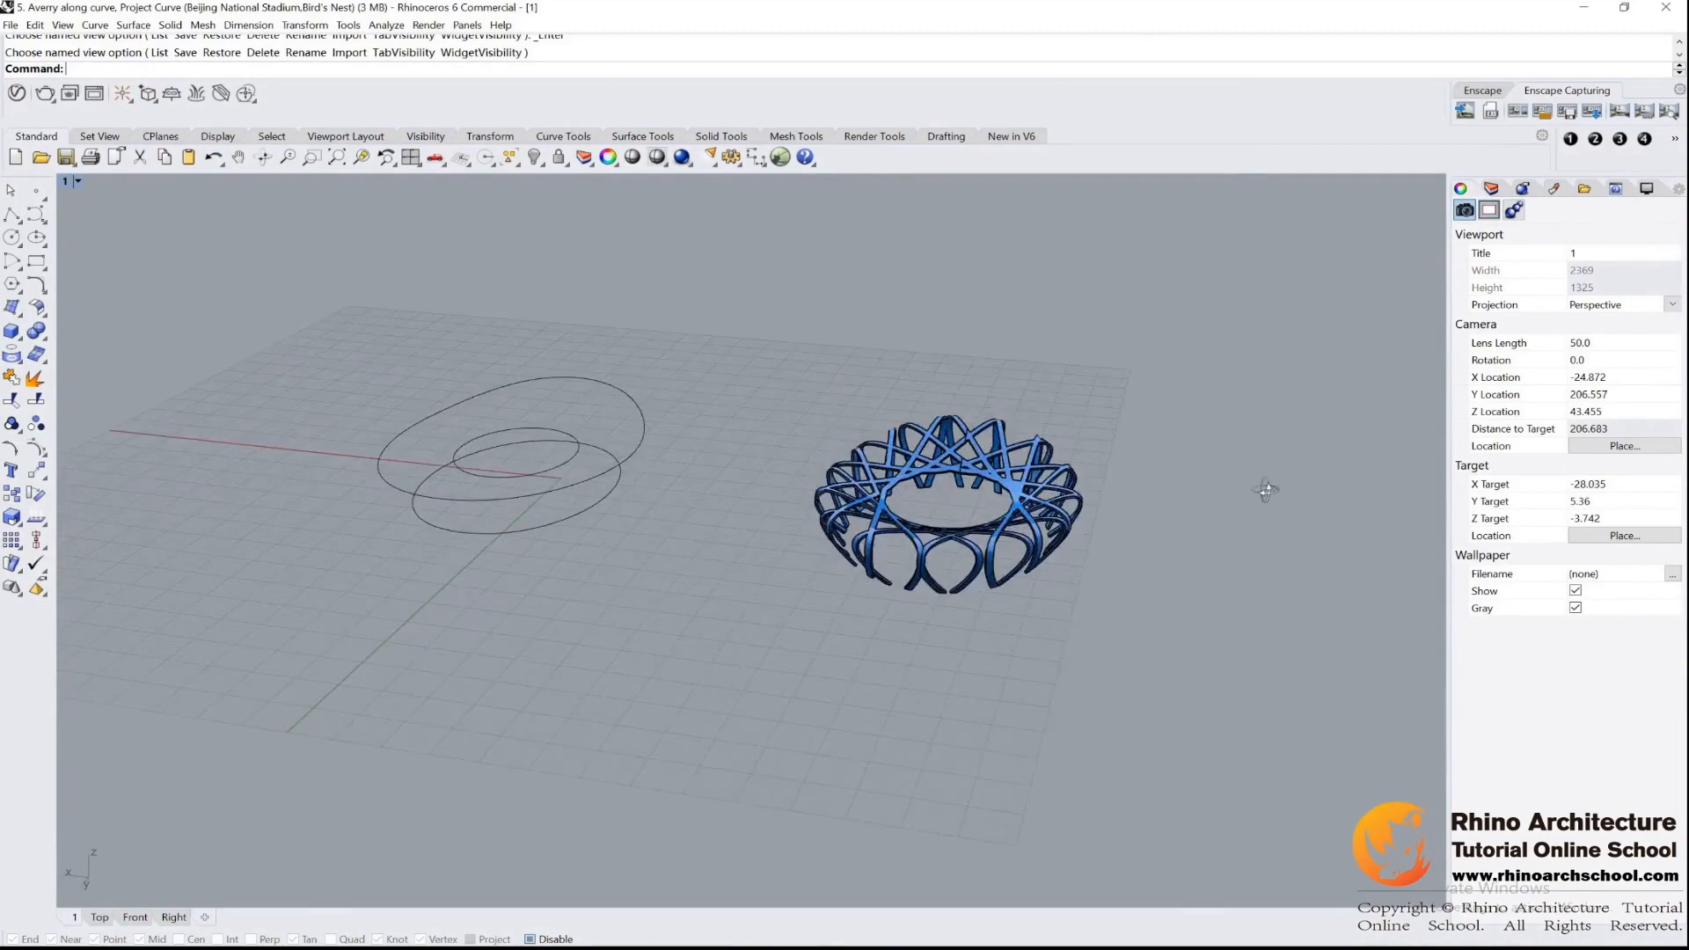
shift+right_drag(621, 465, 688, 534)
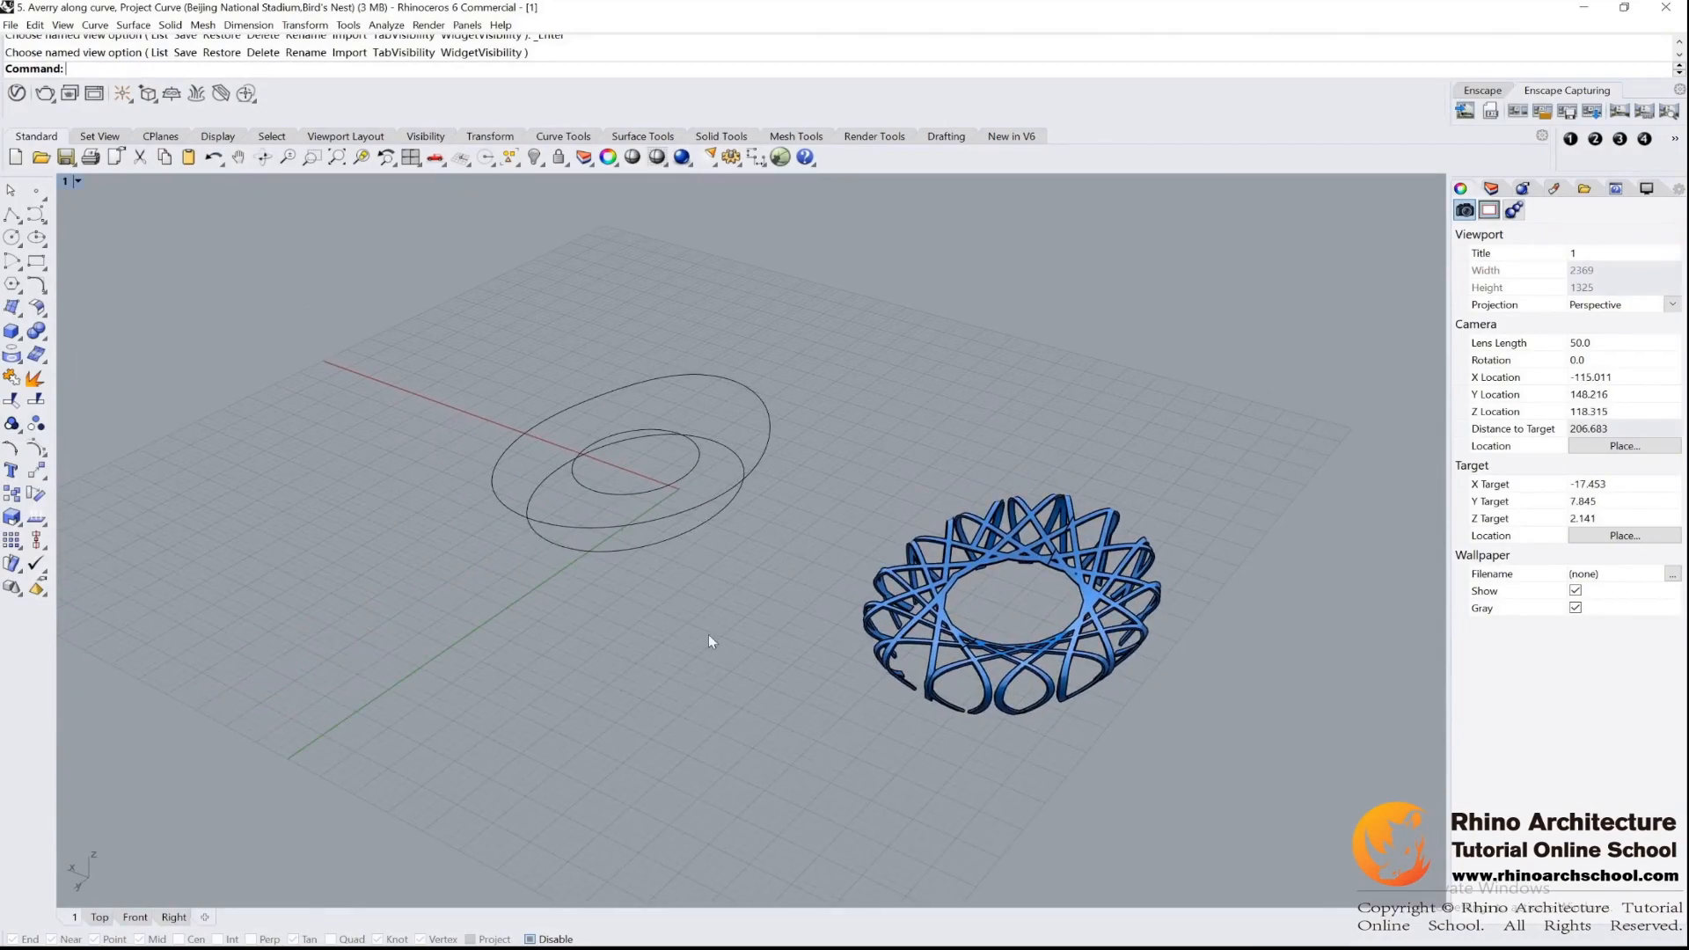
drag(445, 373, 446, 373)
click(361, 452)
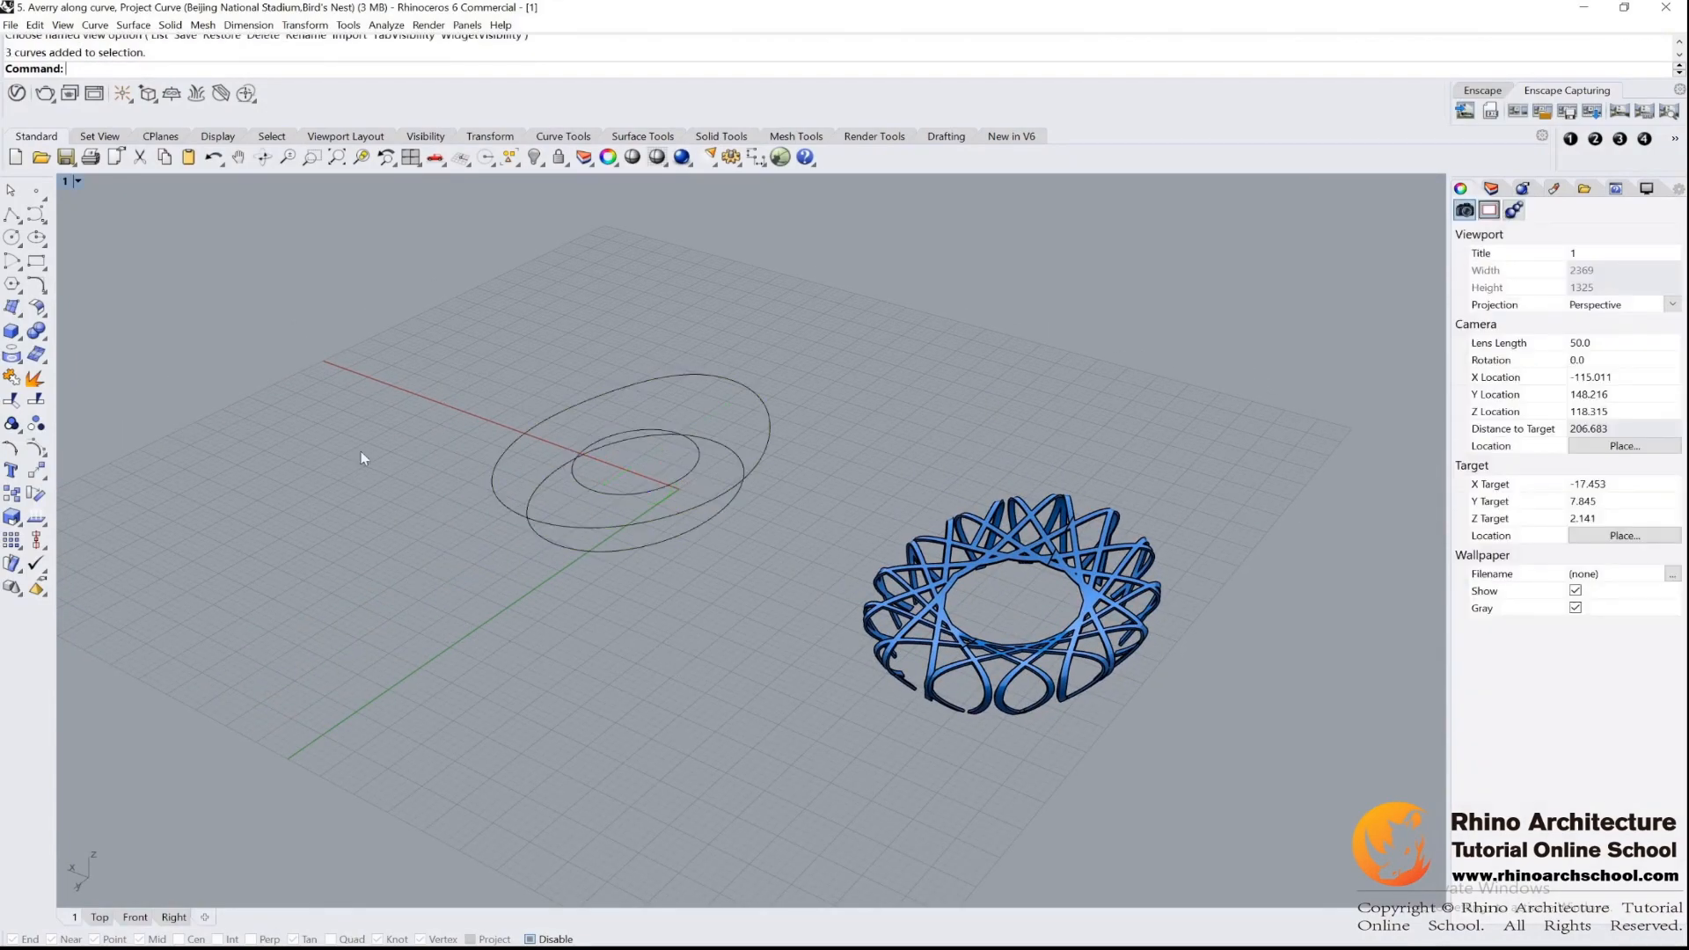
- Draw an ellipse from its centre on the ground plane, in the empty area beside the existing curves
click(40, 239)
shift+right_drag(661, 746, 656, 671)
click(691, 681)
click(621, 651)
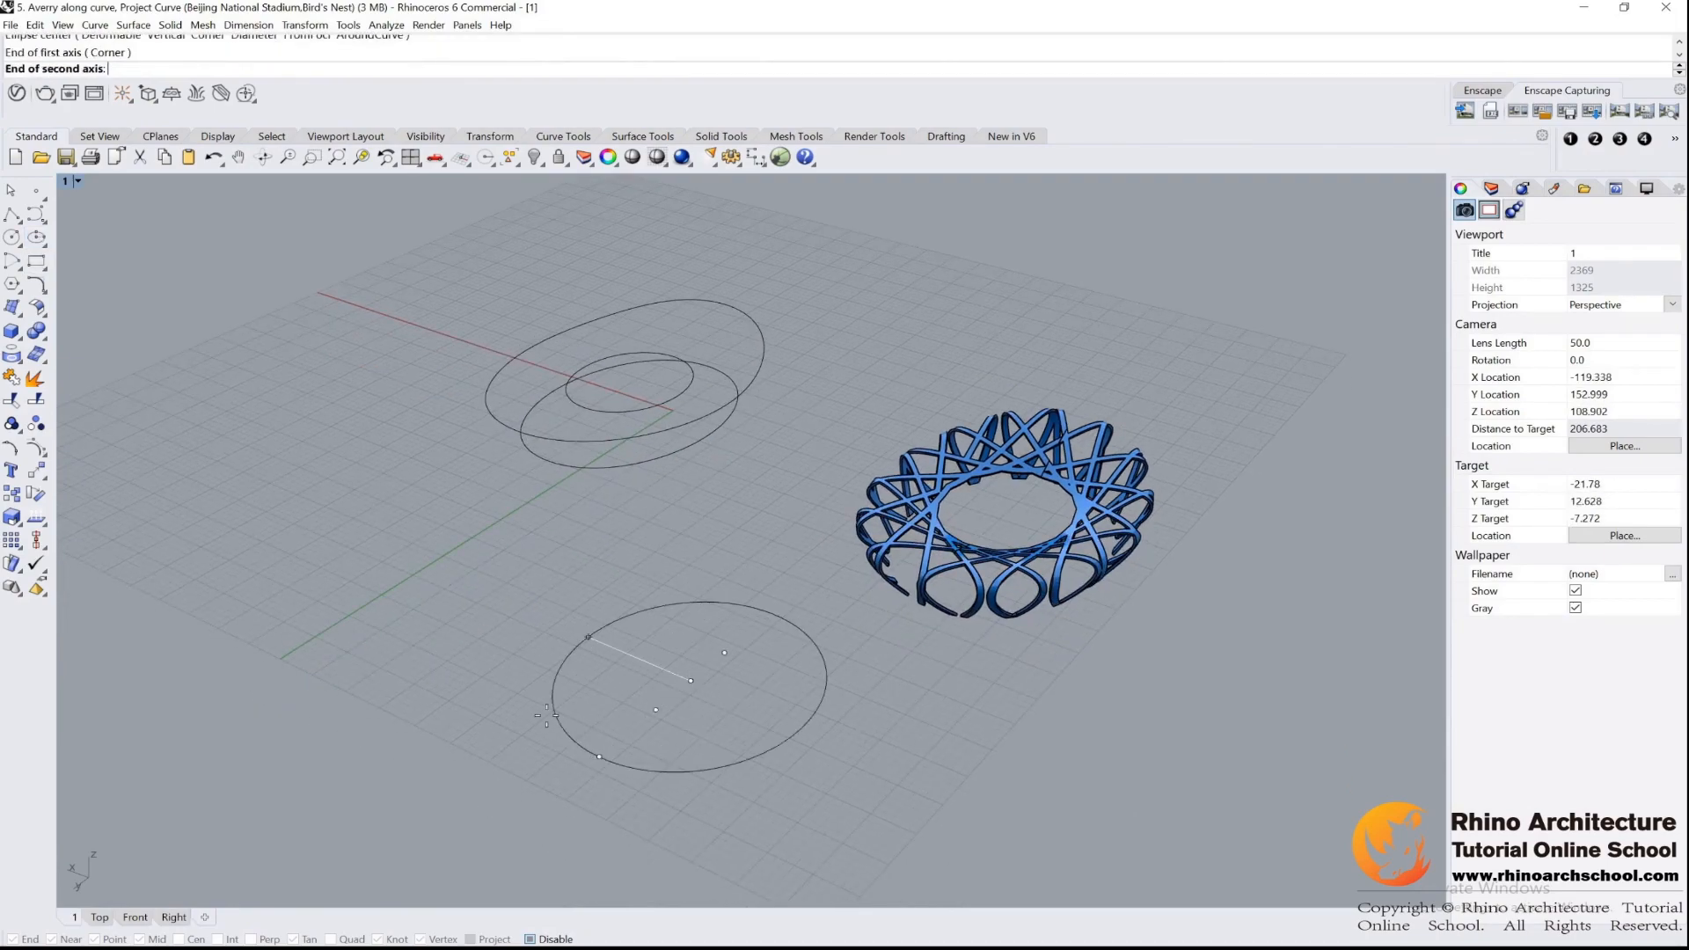
click(578, 730)
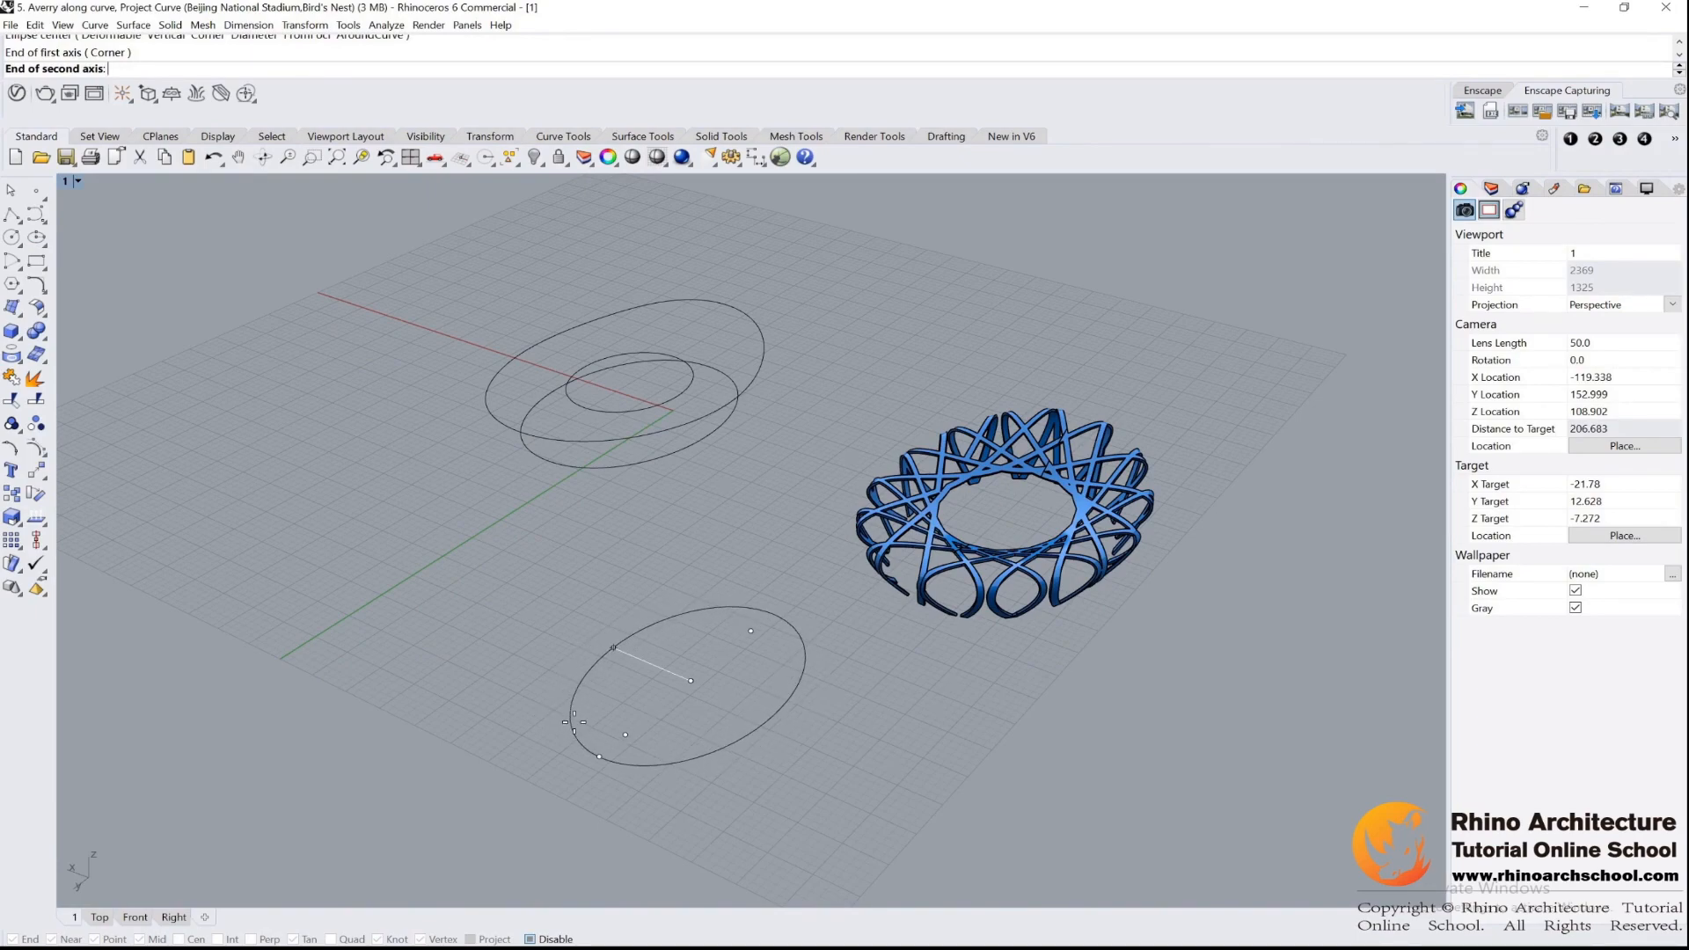
right_drag(652, 742, 780, 769)
- Duplicate the new ellipse in place, raise the copy above the original and scale it up into a larger outline
click(647, 666)
shift+right_drag(648, 661, 753, 708)
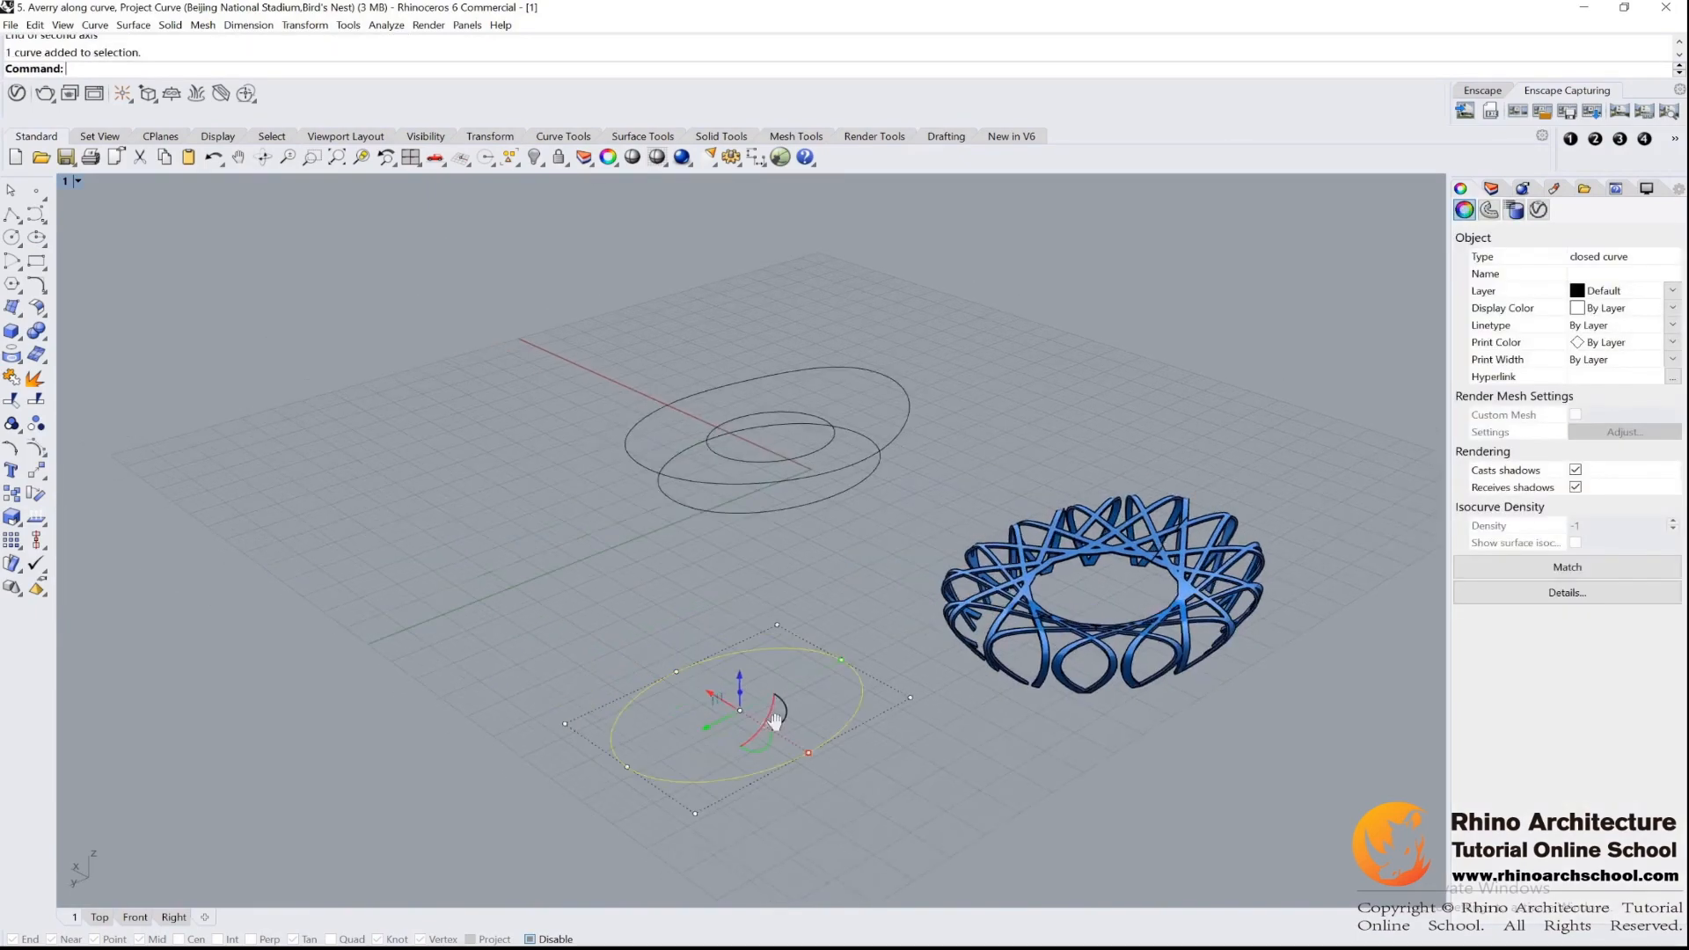
key(ctrl+c)
key(ctrl+v)
drag(740, 677, 738, 626)
mouse_move(737, 627)
right_down()
mouse_move(668, 566)
mouse_move(663, 520)
mouse_move(730, 620)
right_up()
drag(879, 632, 947, 628)
key(Escape)
right_drag(947, 629, 980, 705)
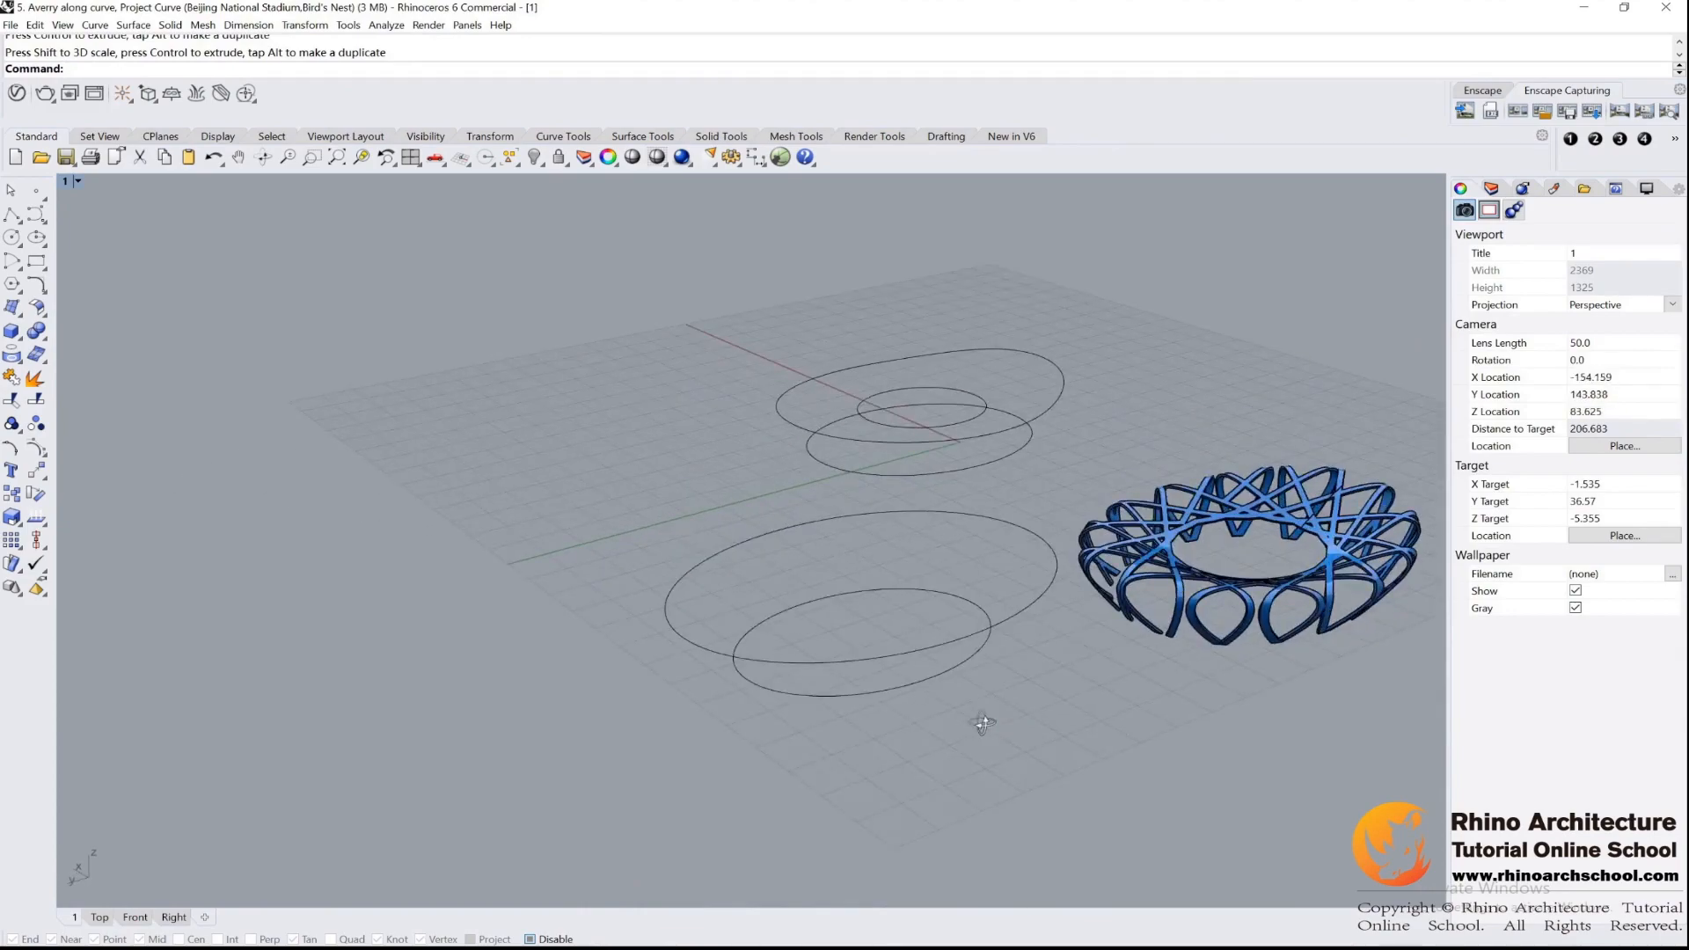
- Duplicate the base ellipse again, raise the copy to just below the large ellipse and scale it down to a small inner ring
click(903, 687)
key(ctrl+c)
key(ctrl+v)
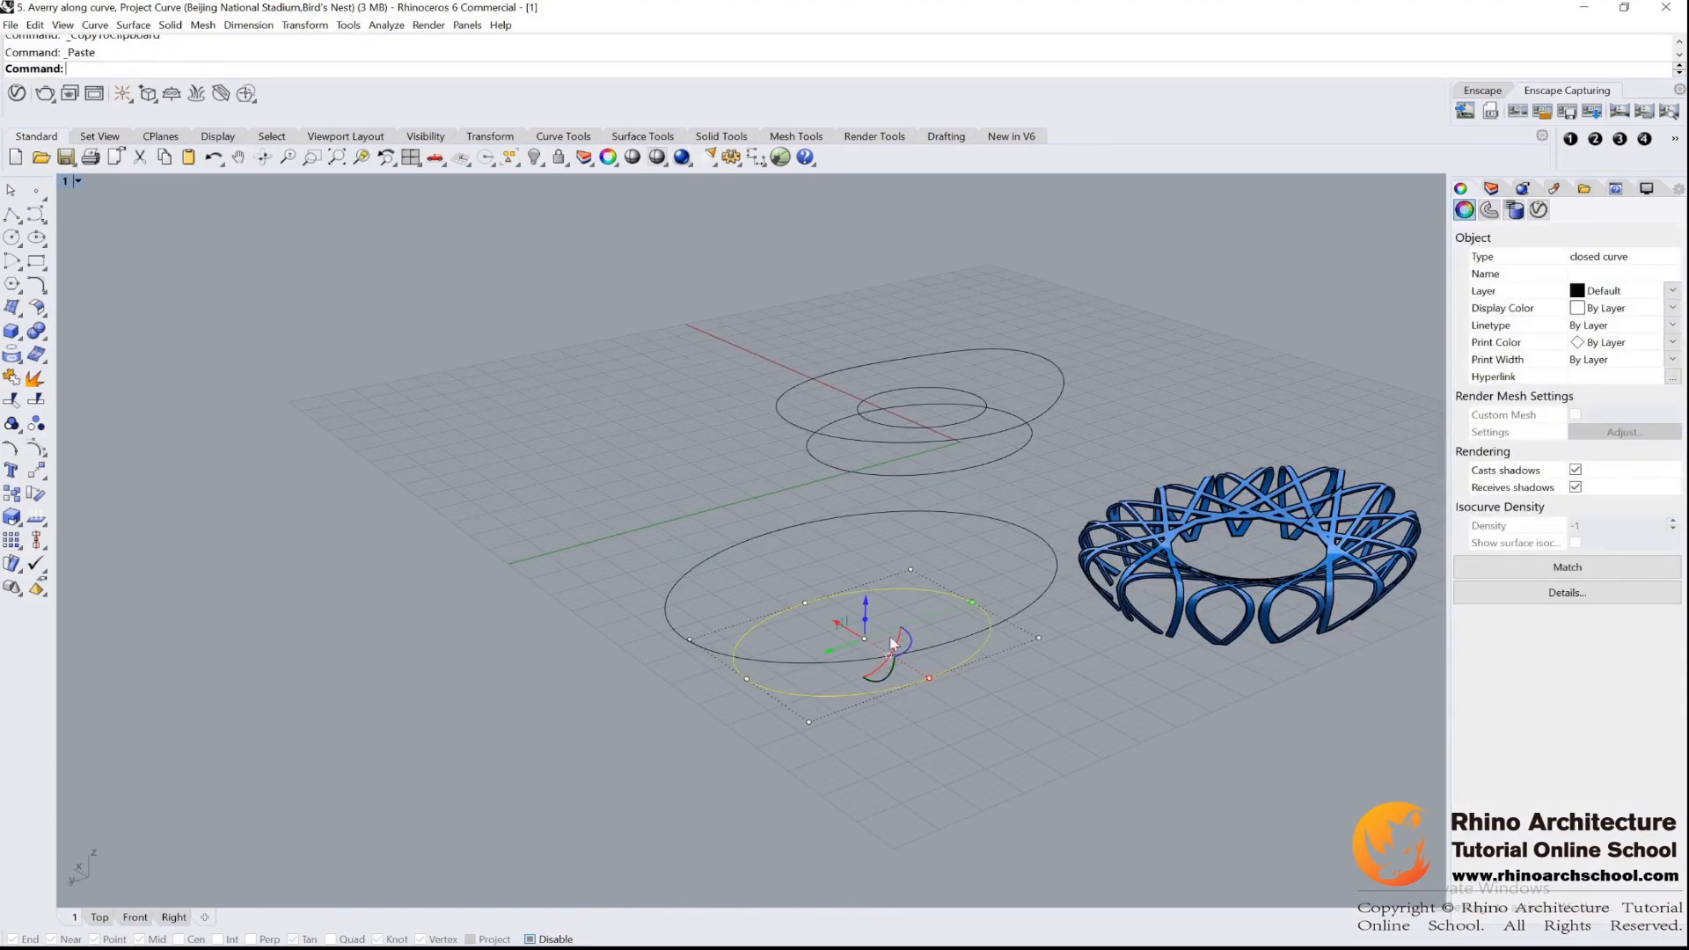
drag(868, 601, 870, 568)
right_drag(903, 546, 856, 509)
drag(866, 560, 866, 552)
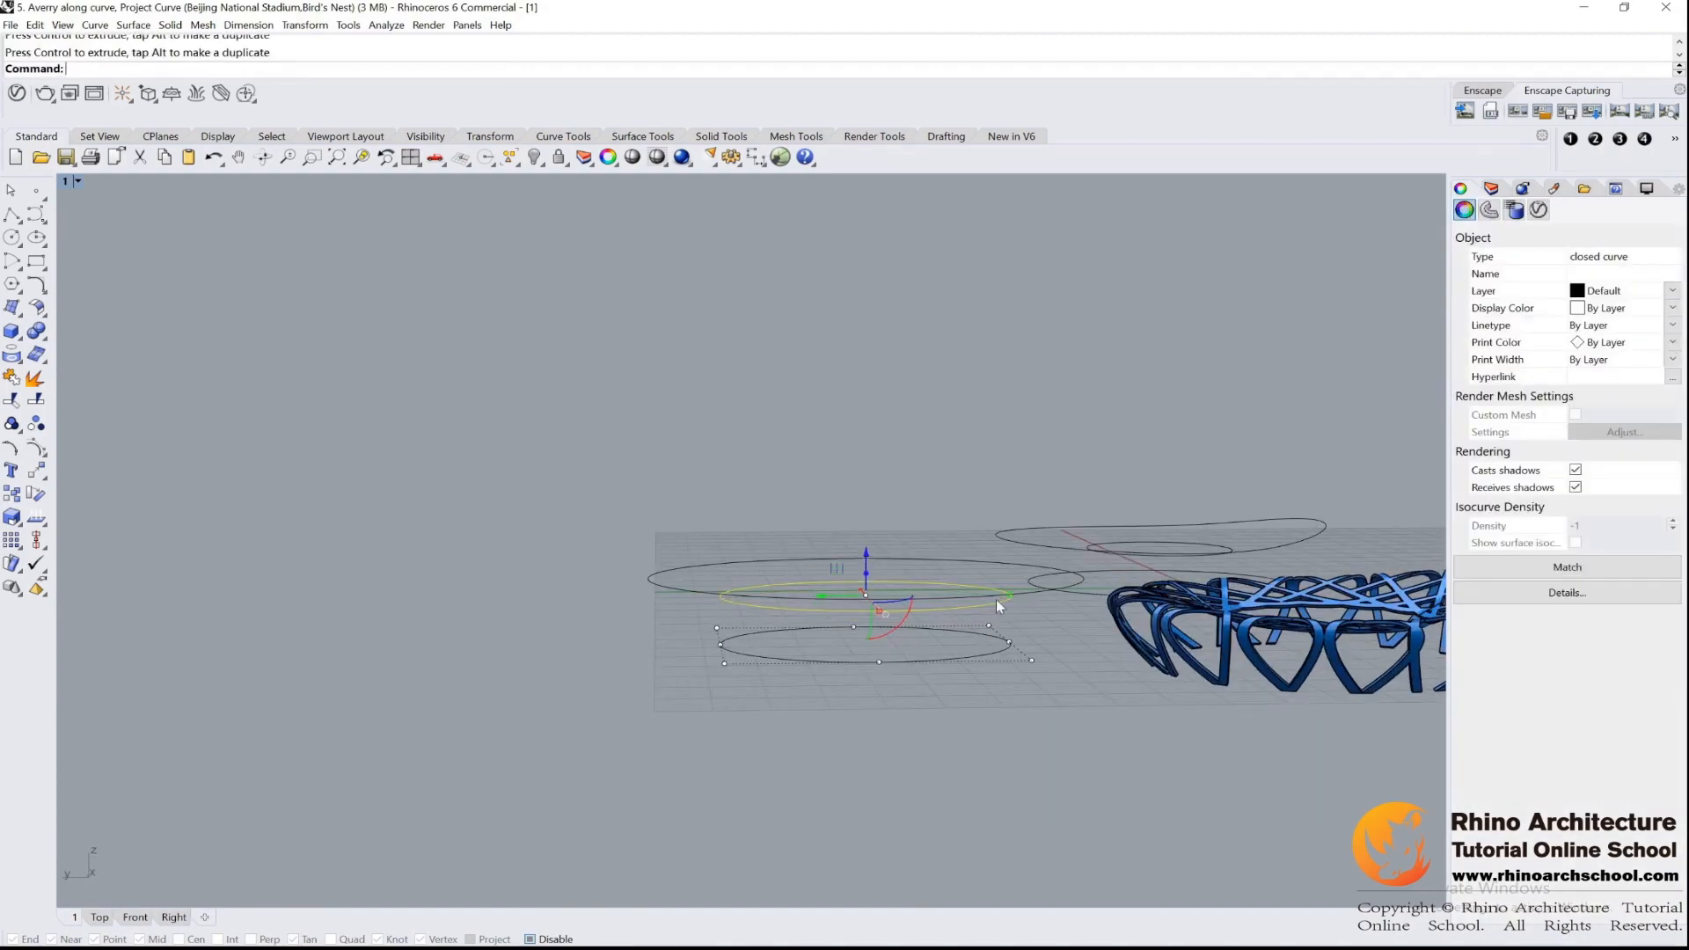
drag(1010, 599, 972, 591)
mouse_move(972, 591)
right_down()
mouse_move(940, 557)
mouse_move(967, 592)
right_up()
drag(975, 605, 958, 603)
right_drag(883, 502, 1051, 611)
- Examine the finished stadium model's ribs and the sloping shape of its upper rim from the side and above
scroll(964, 568, down, 2)
scroll(822, 484, up, 8)
shift+right_drag(1355, 489, 755, 558)
scroll(977, 635, down, 8)
scroll(792, 576, up, 12)
right_drag(854, 599, 953, 599)
scroll(660, 700, down, 5)
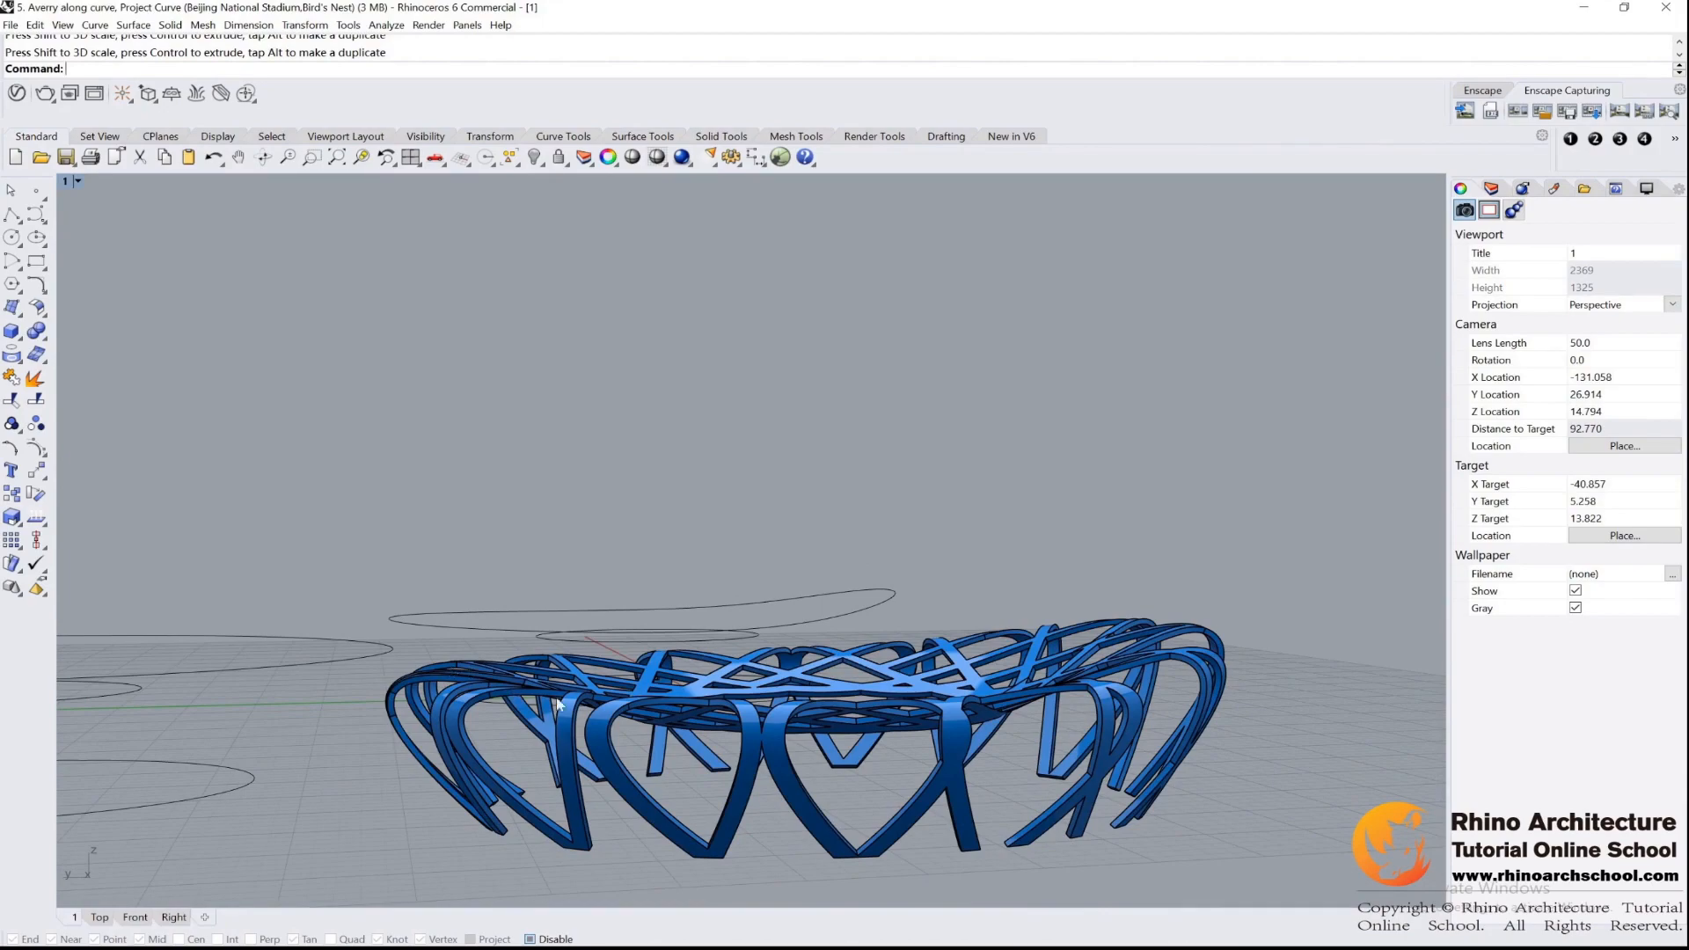
scroll(600, 701, down, 6)
shift+right_drag(615, 660, 862, 630)
right_drag(581, 624, 720, 678)
scroll(715, 651, down, 4)
scroll(711, 524, down, 2)
scroll(711, 523, down, 2)
- Hide the finished stadium model with its three original curves, and switch to the Right view of the new ellipses
drag(1019, 391, 460, 568)
click(535, 157)
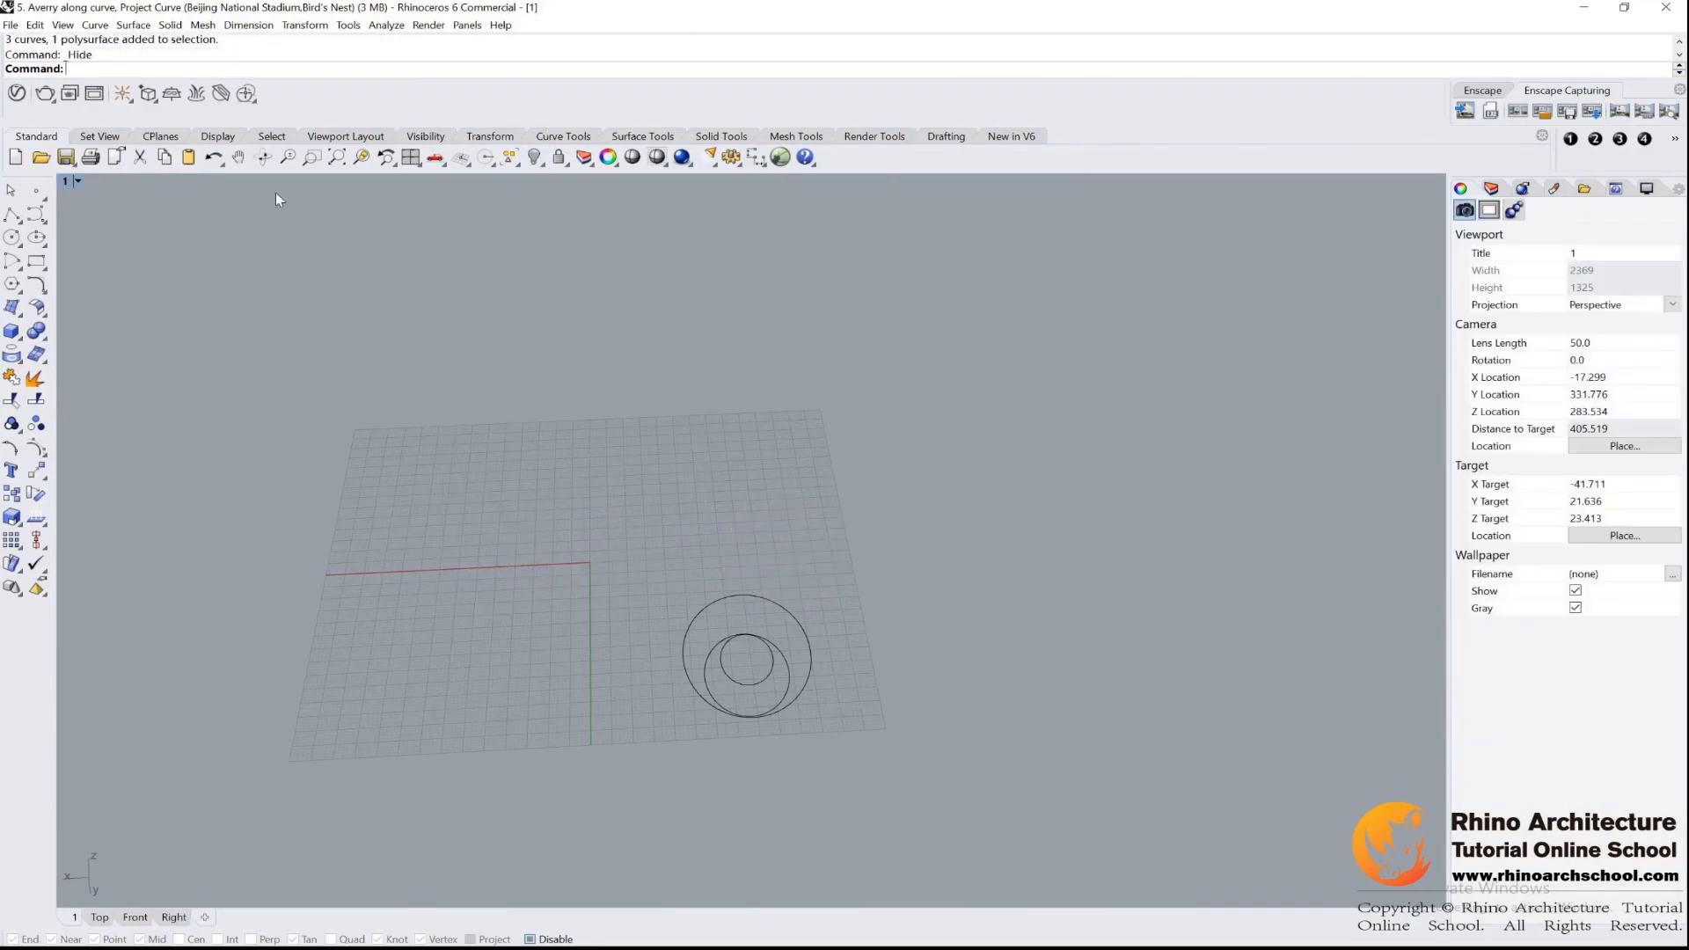
double_click(67, 181)
double_click(780, 552)
right_drag(975, 608, 1093, 654)
scroll(1090, 658, down, 2)
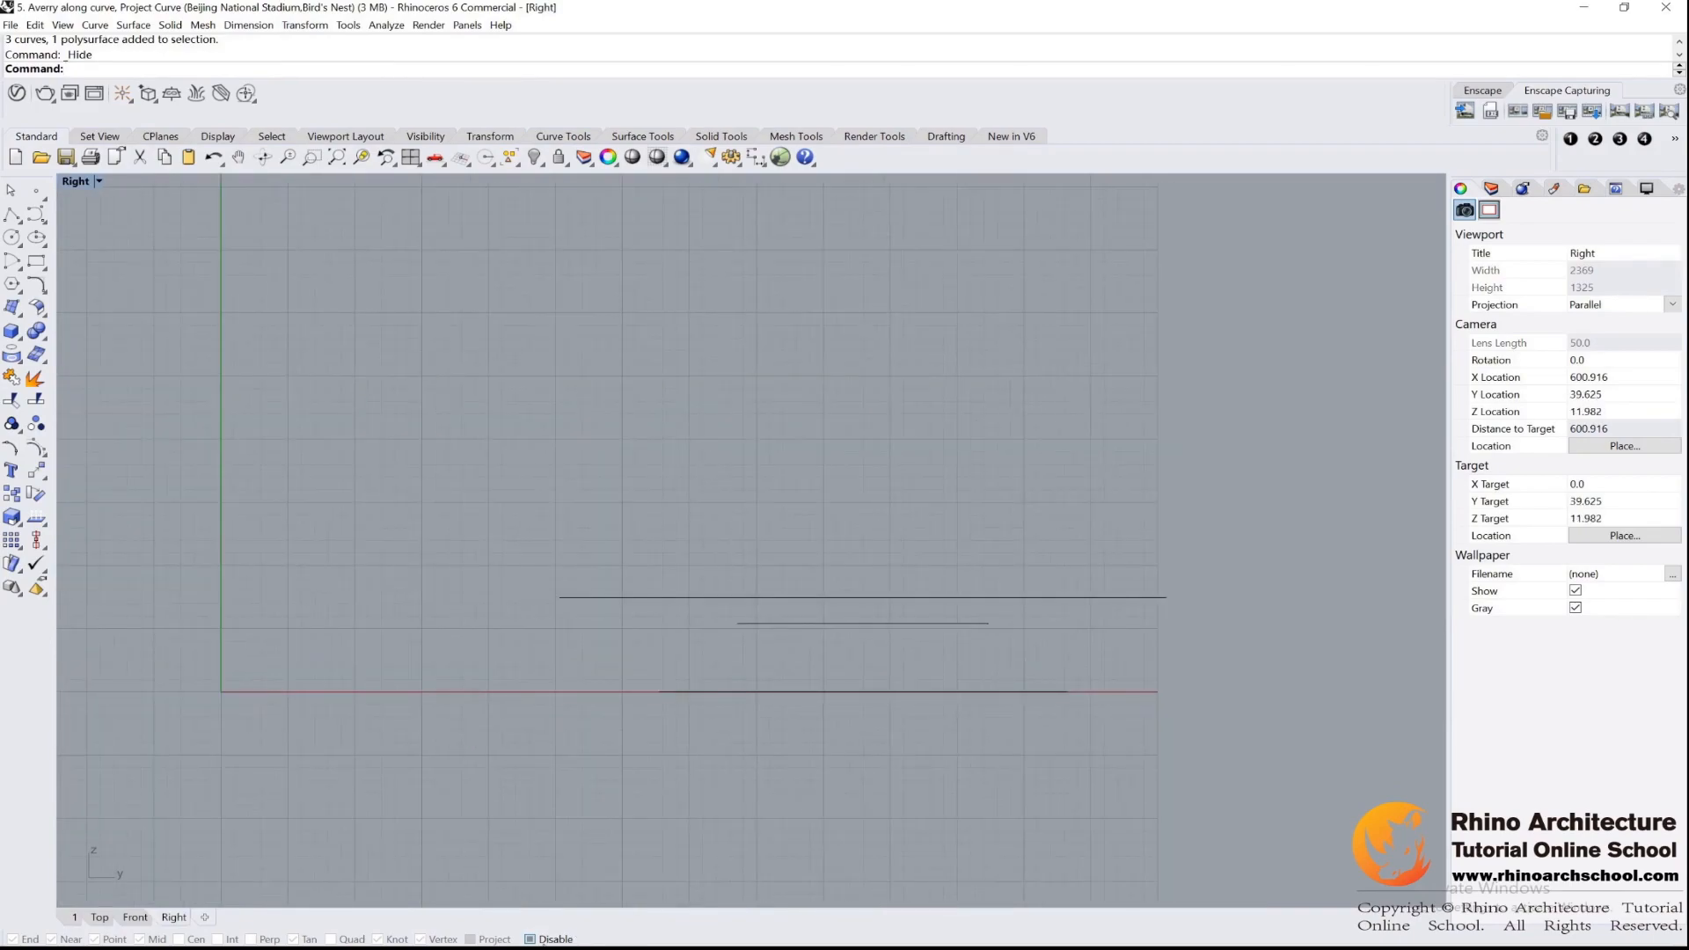
- Draw a six-point degree 7 profile curve in the Right view, sweeping down from high beyond one end of the ellipses to past the other
click(36, 214)
scroll(775, 603, up, 2)
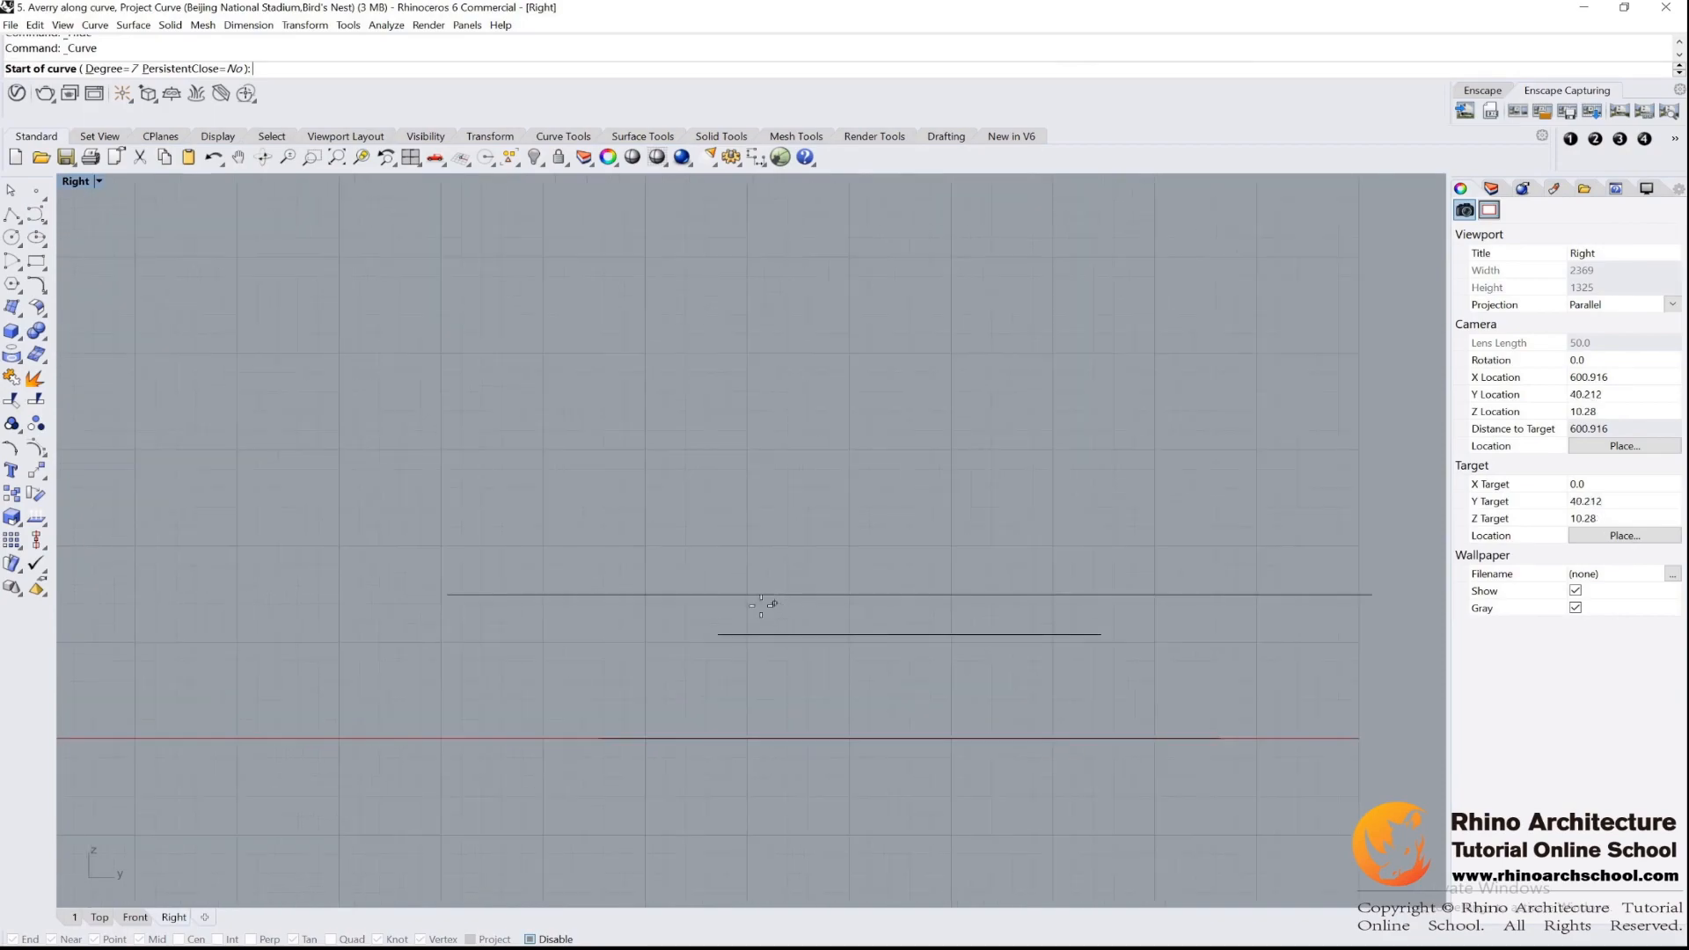
click(318, 482)
click(509, 599)
click(780, 615)
click(1098, 634)
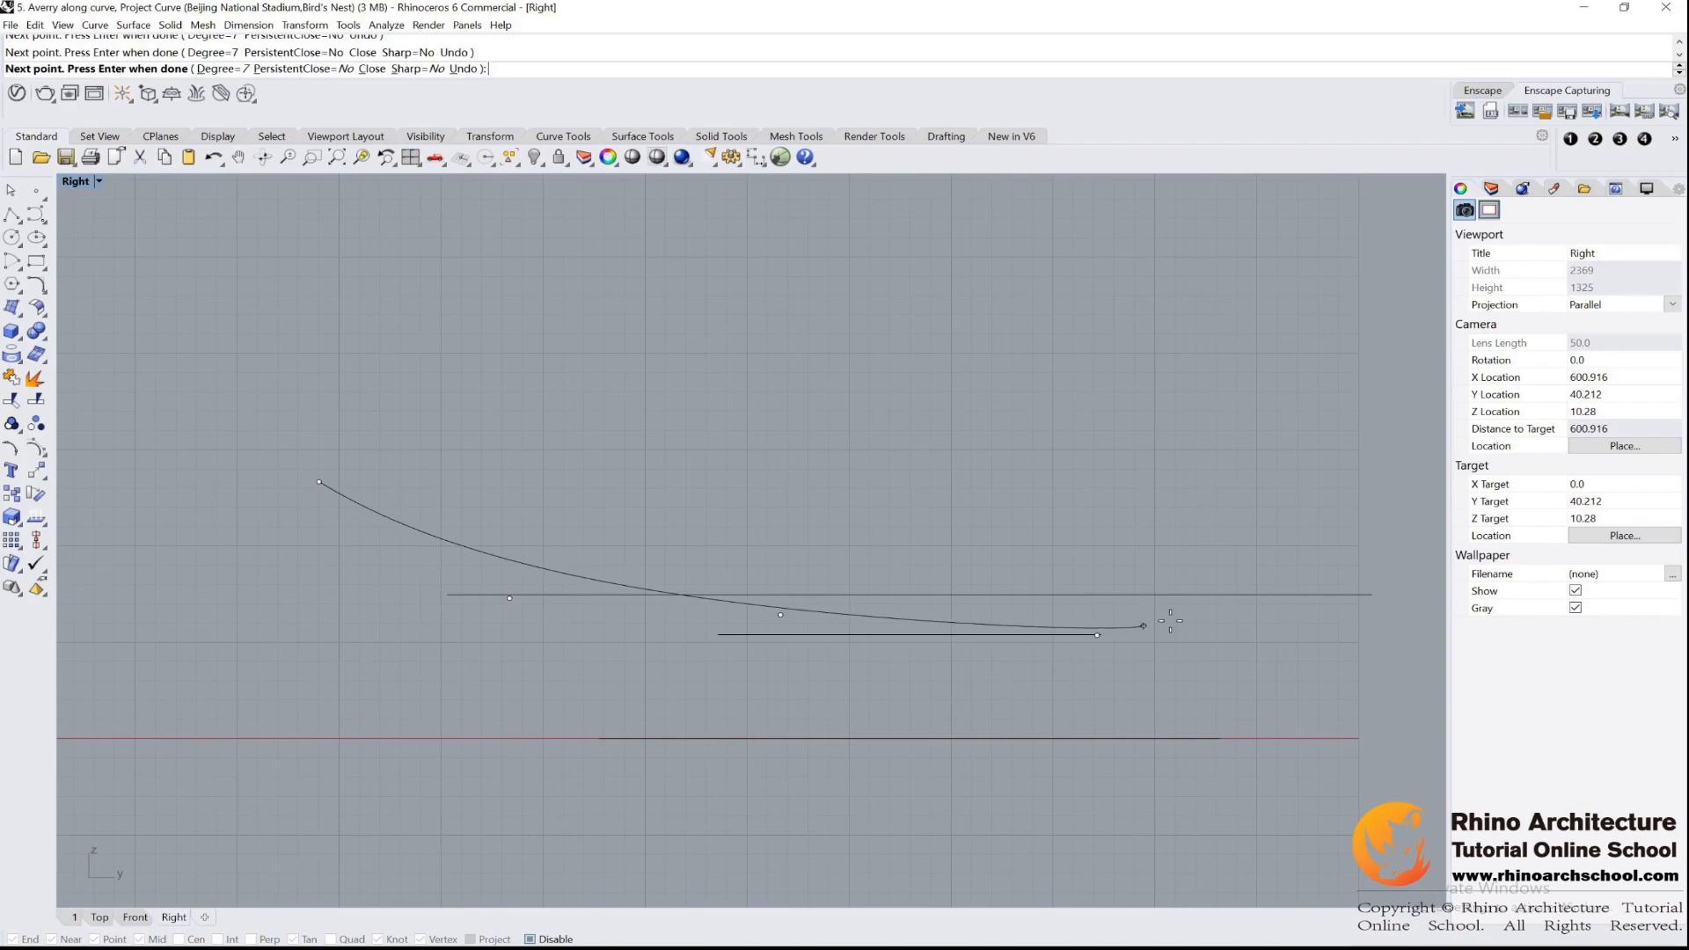
click(1363, 608)
right_drag(1426, 610, 1282, 633)
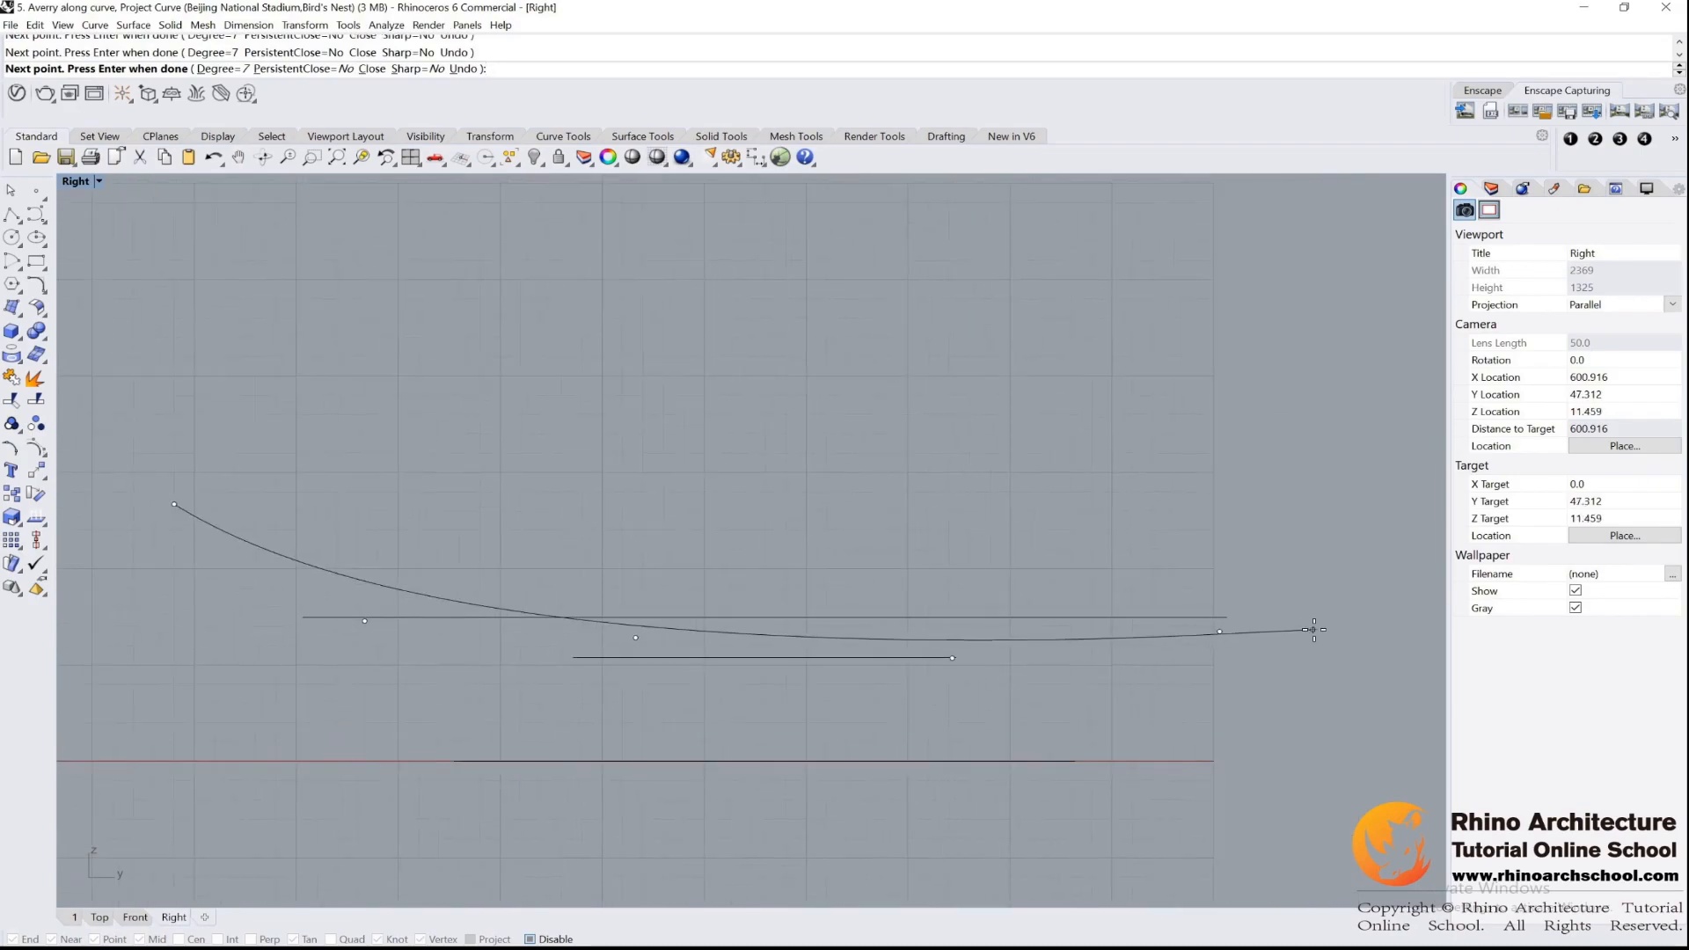
click(1322, 623)
key(Return)
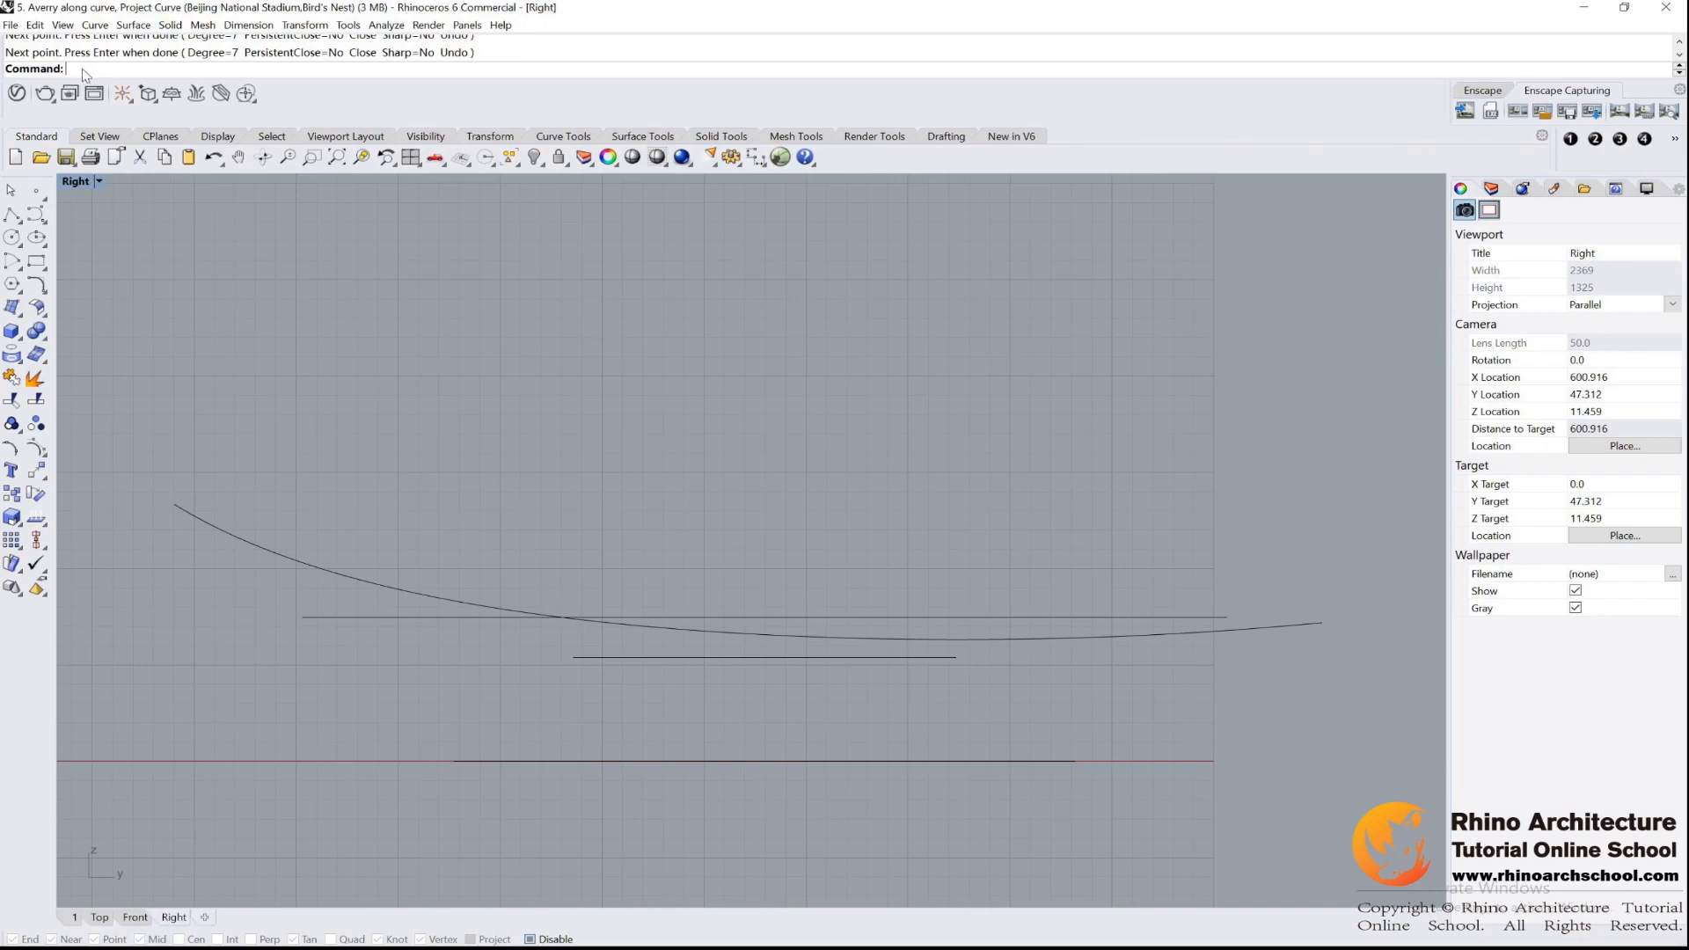
- Combine the large upper ellipse with the profile curve using Crv2View, and return to the perspective view
text(rv2View)
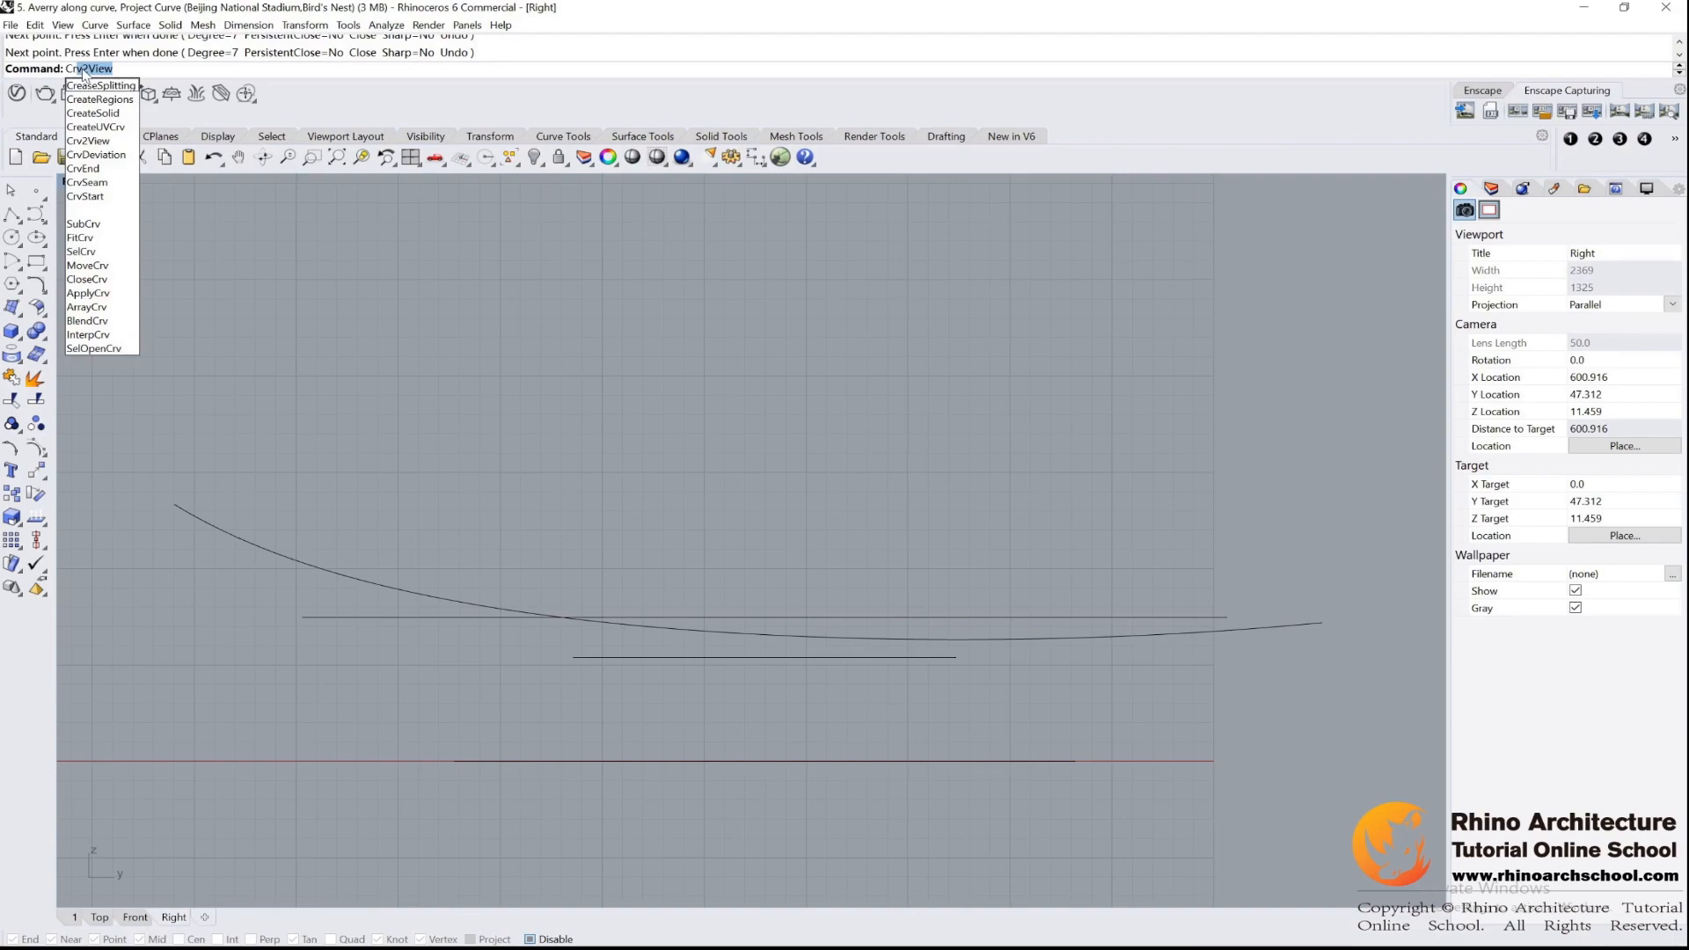
key(Return)
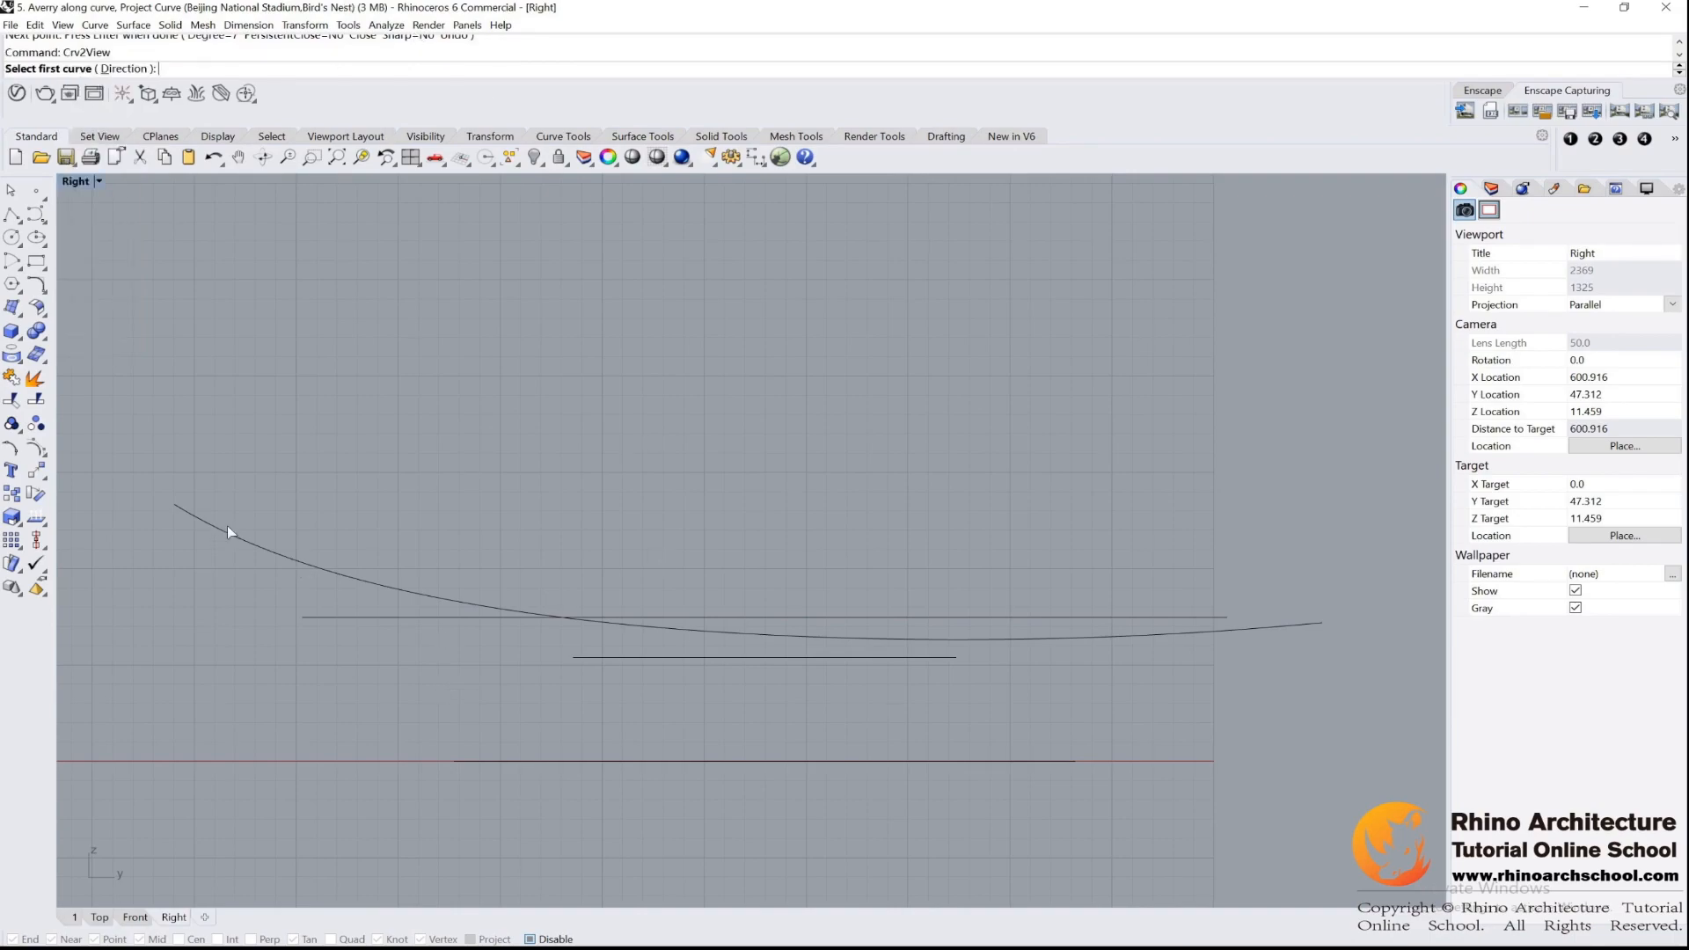
click(457, 619)
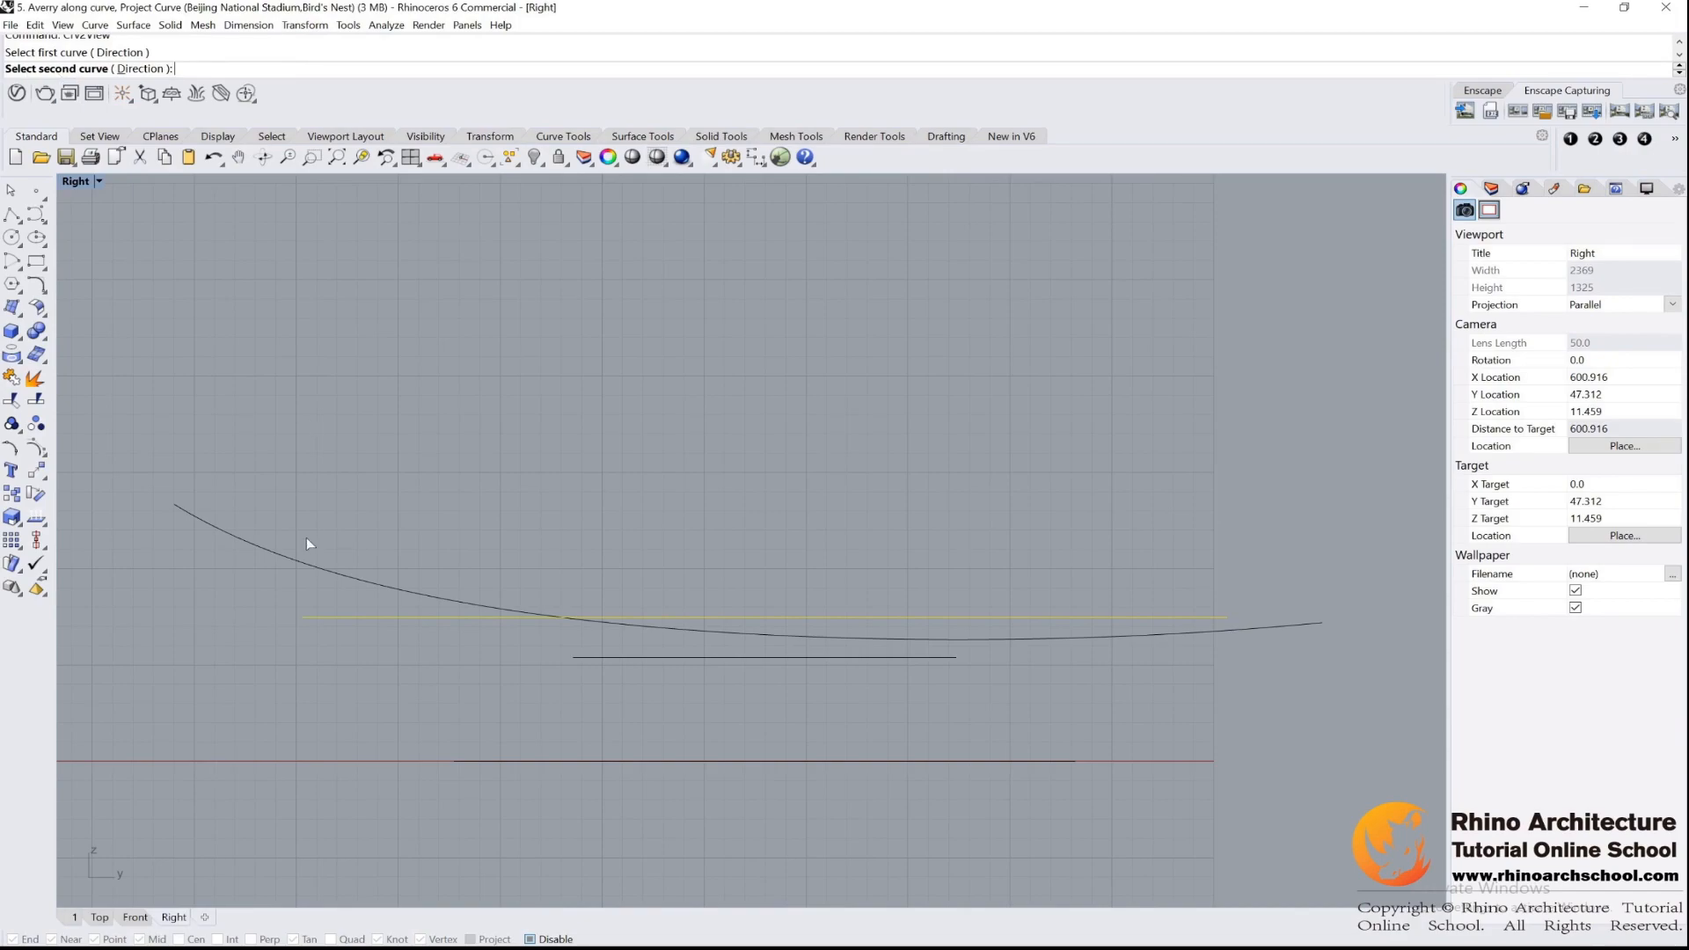
click(289, 563)
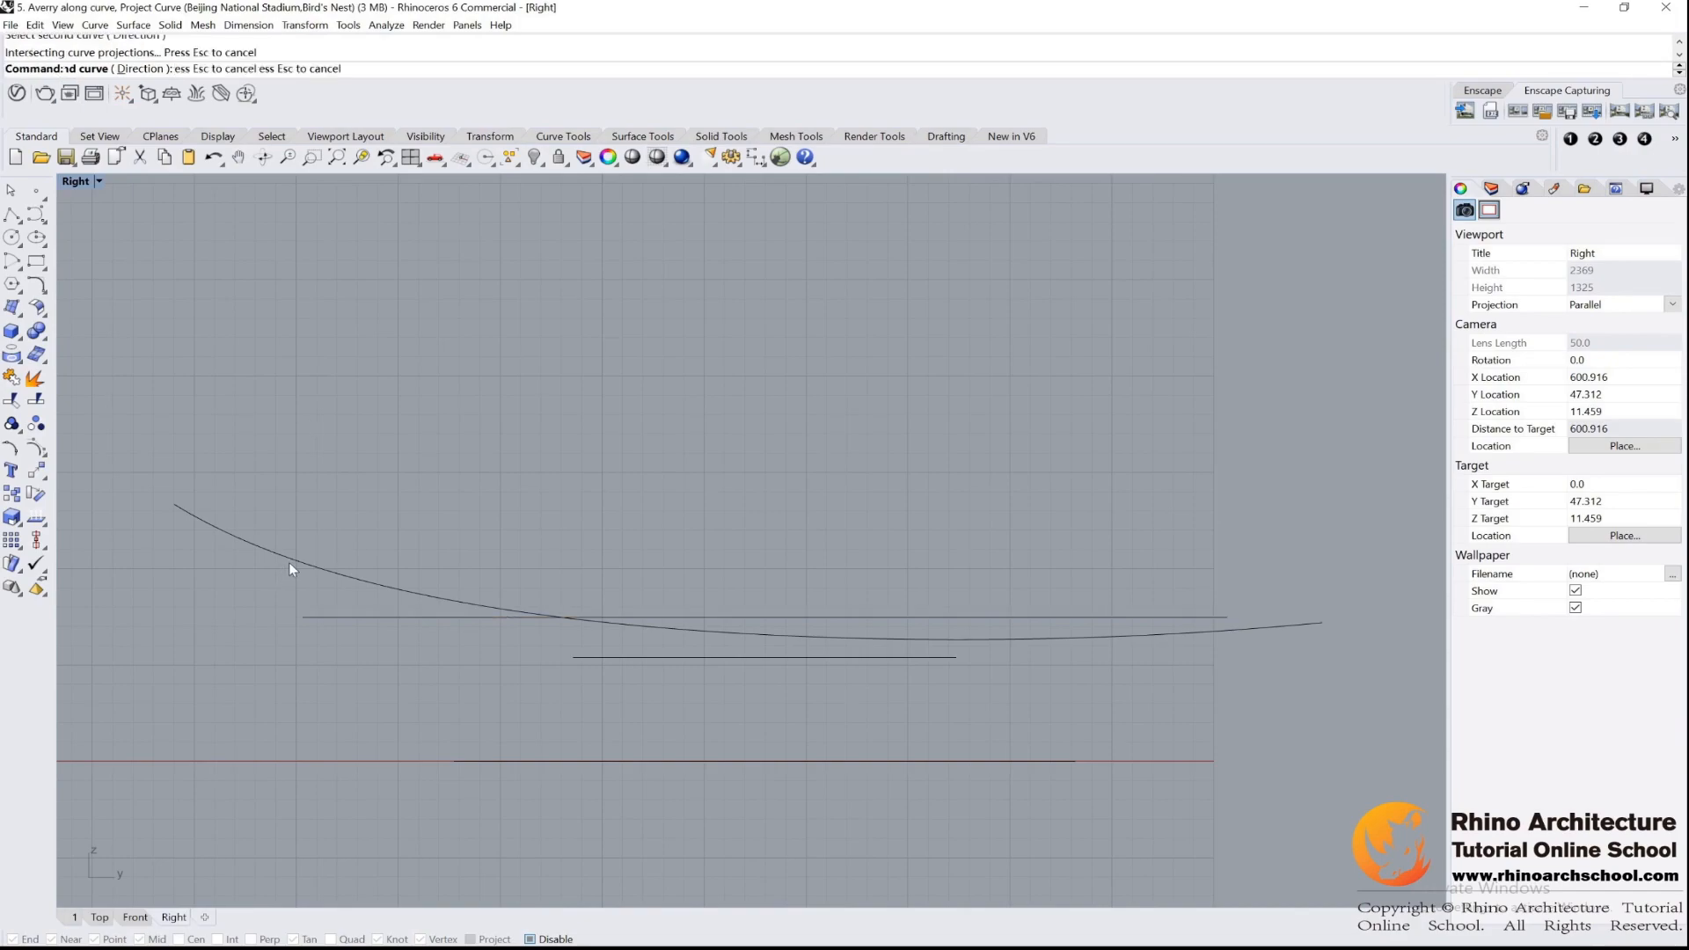
double_click(78, 182)
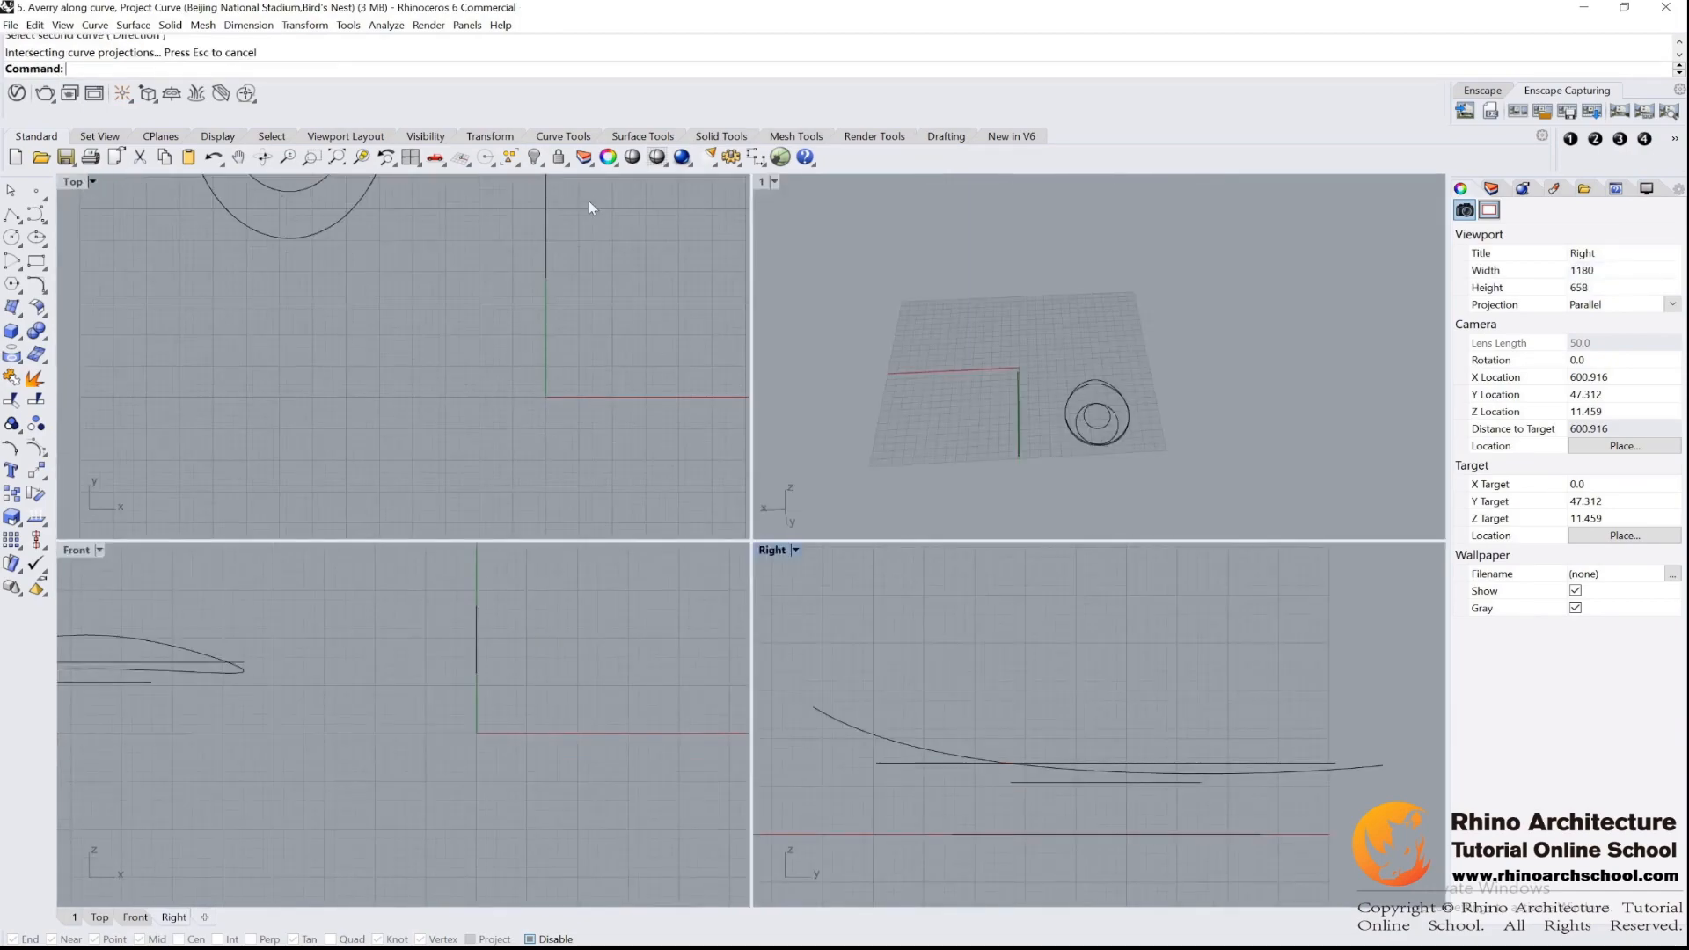
double_click(764, 182)
right_drag(928, 541, 1017, 574)
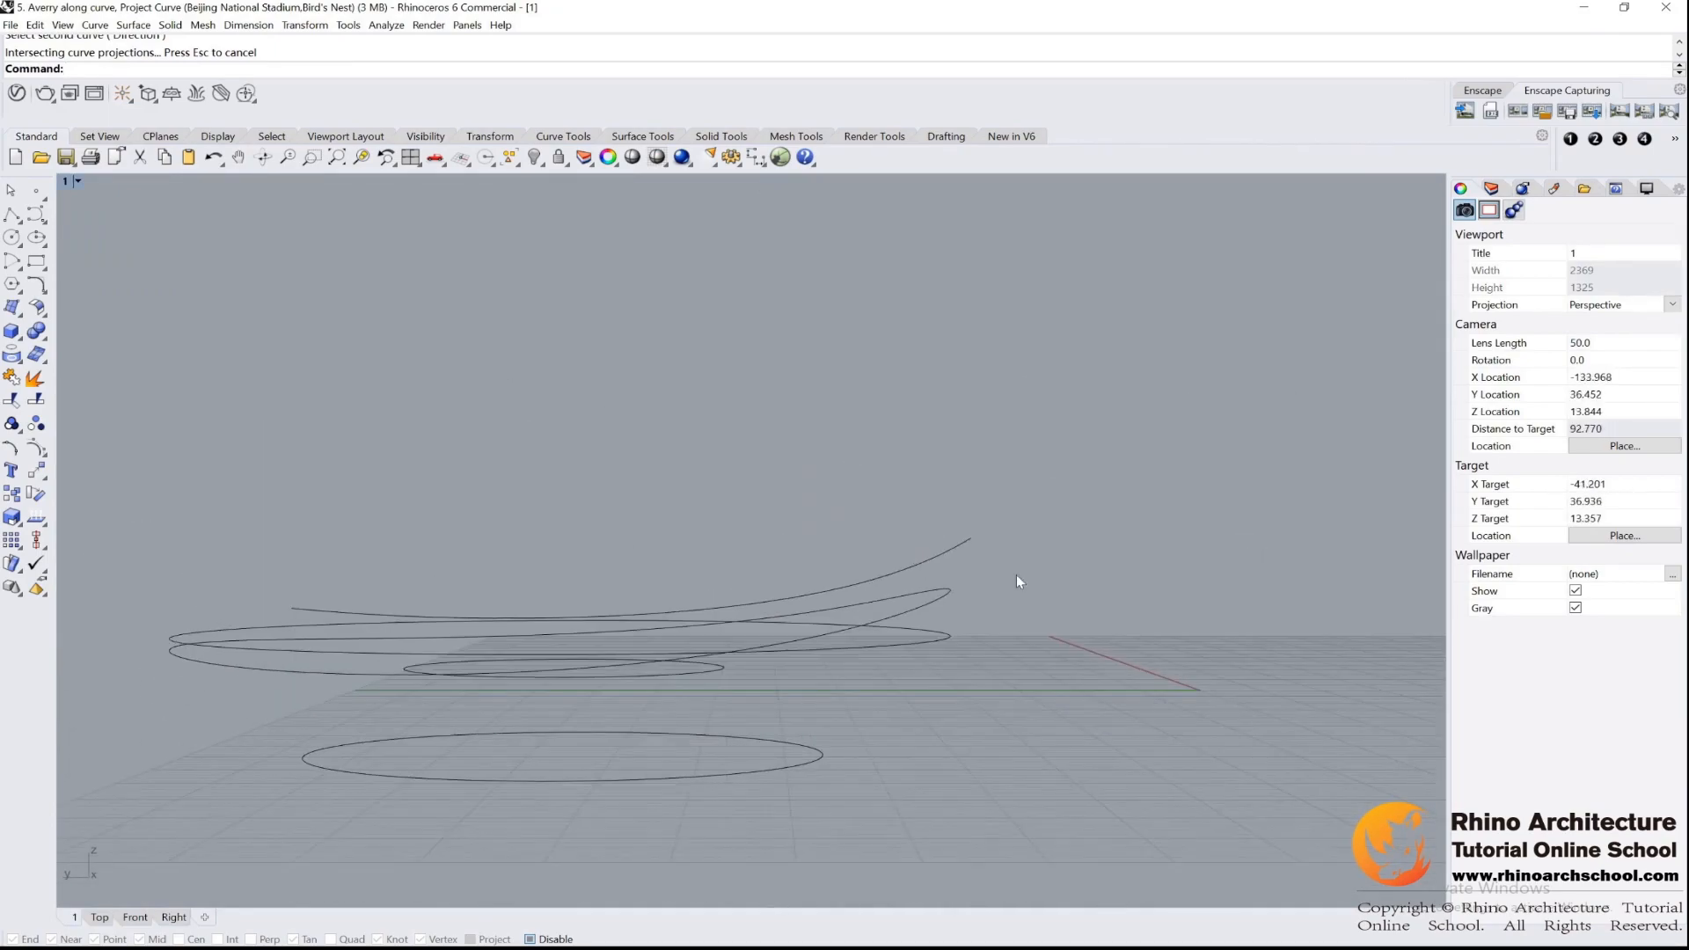
- Delete the flat large ellipse and the open profile curve, and show the hidden objects again
drag(926, 614, 928, 610)
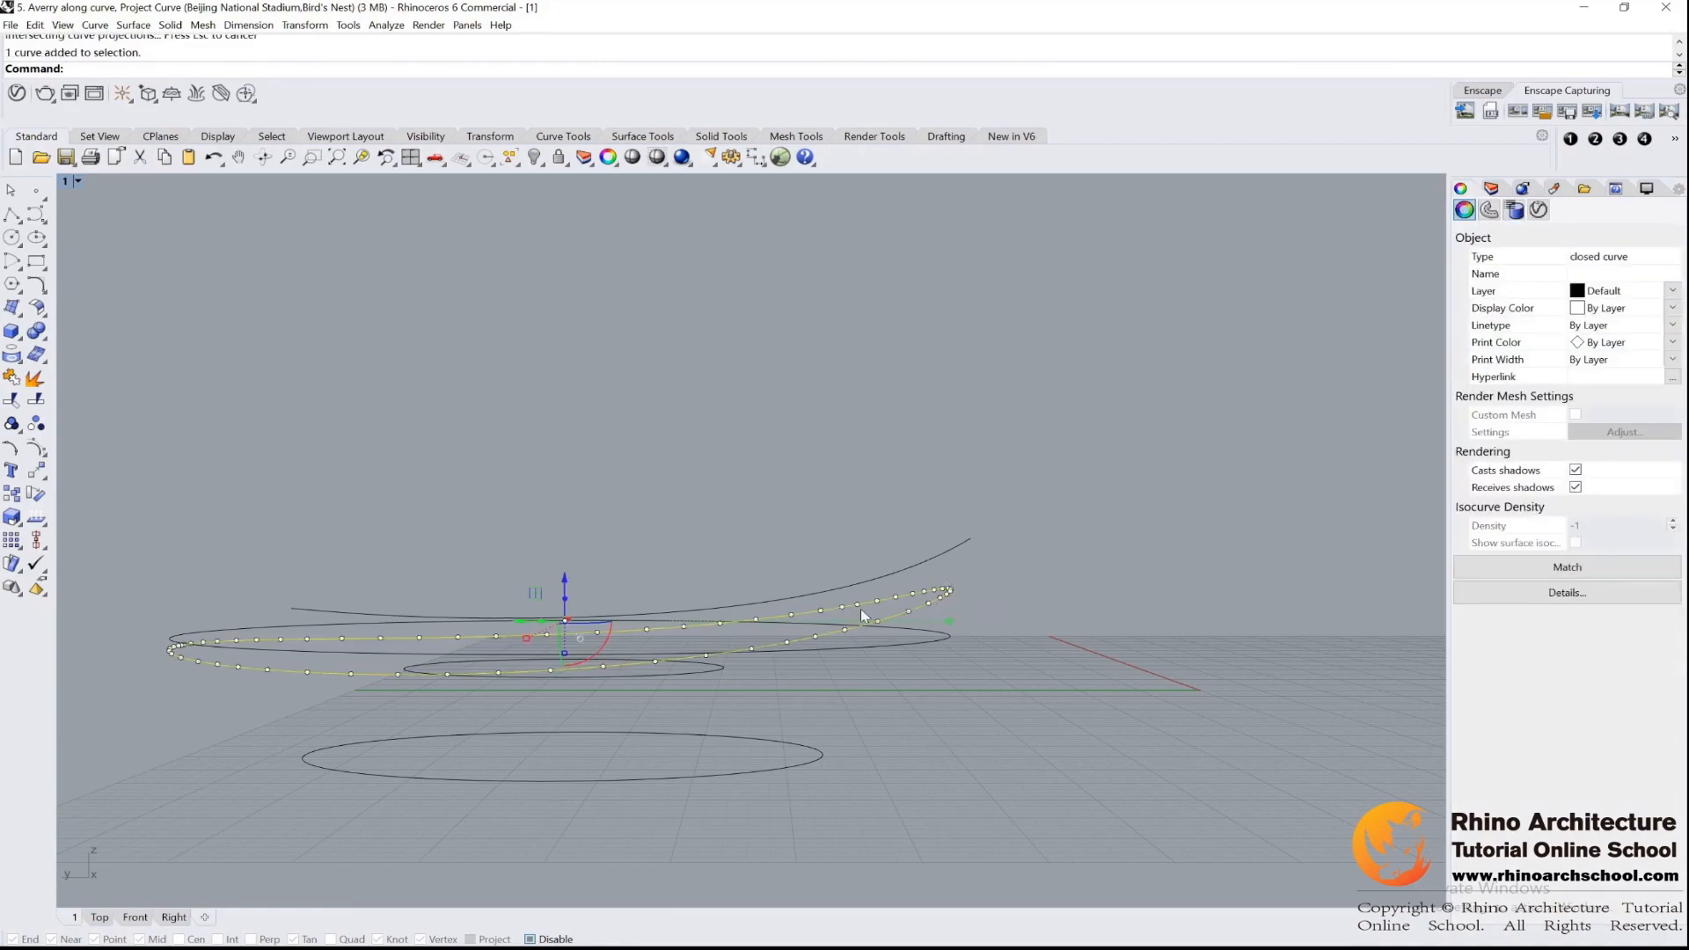
mouse_move(1038, 665)
right_down()
mouse_move(958, 664)
mouse_move(984, 637)
mouse_move(1033, 662)
right_up()
key(Delete)
drag(769, 526, 769, 526)
key(Delete)
click(535, 158)
right_drag(805, 345, 905, 505)
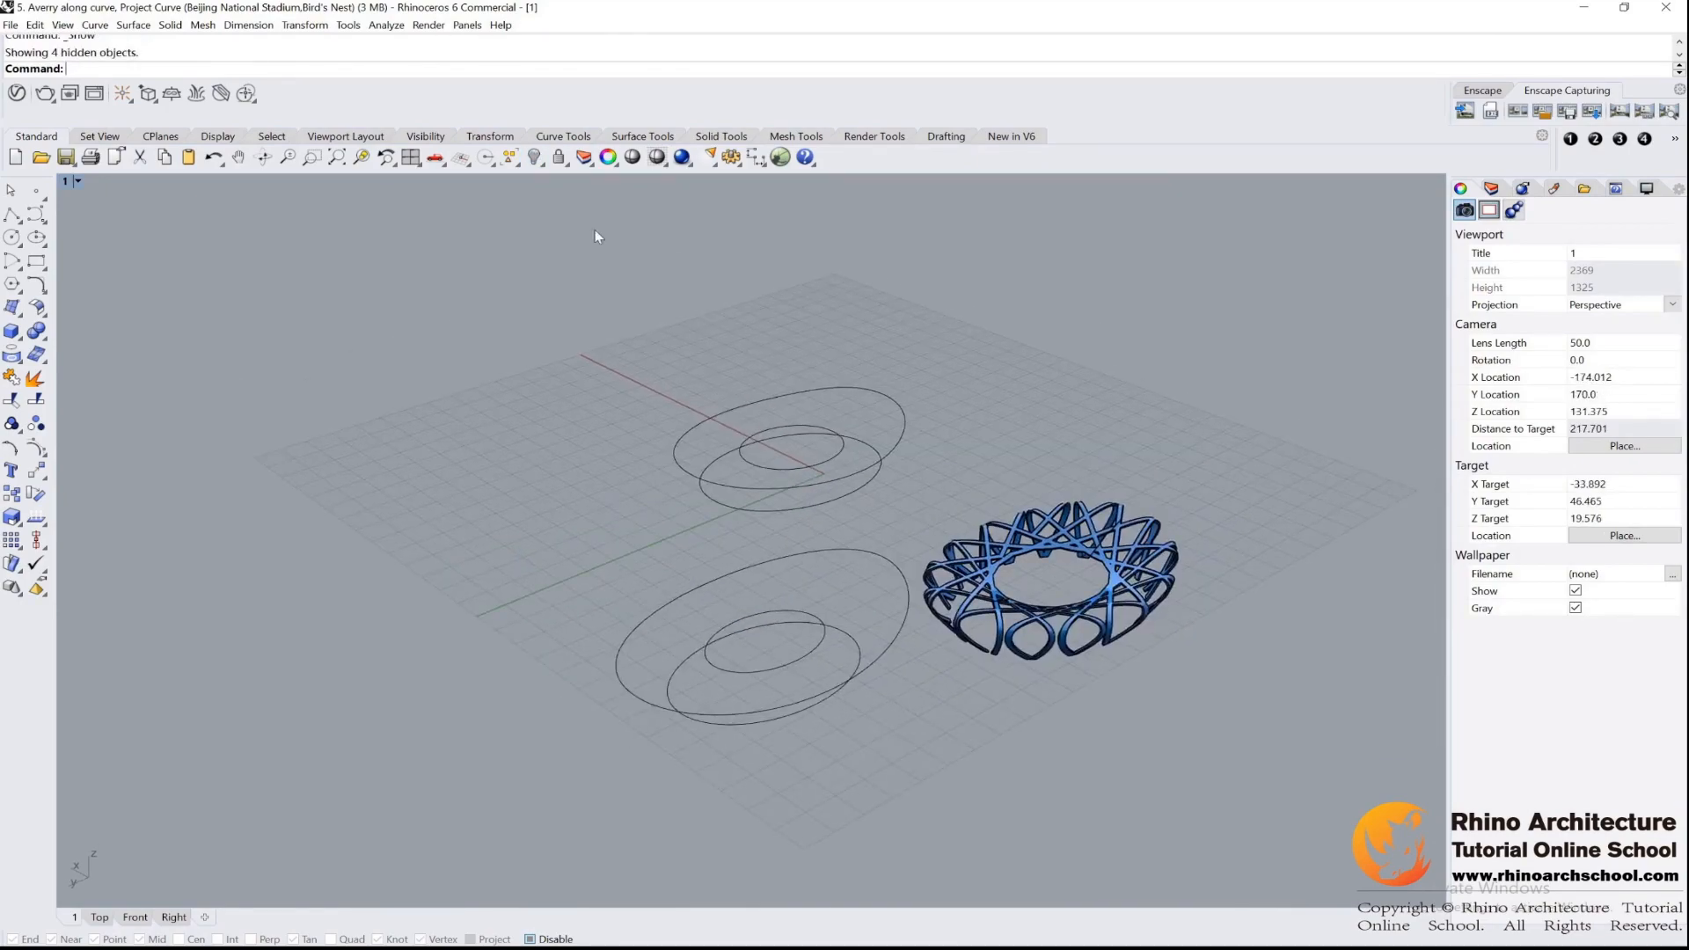
right_click(535, 158)
- Delete the three practice curves in front of the original curve set
right_drag(1196, 676, 934, 809)
drag(934, 809, 677, 630)
key(Delete)
right_drag(683, 632, 890, 489)
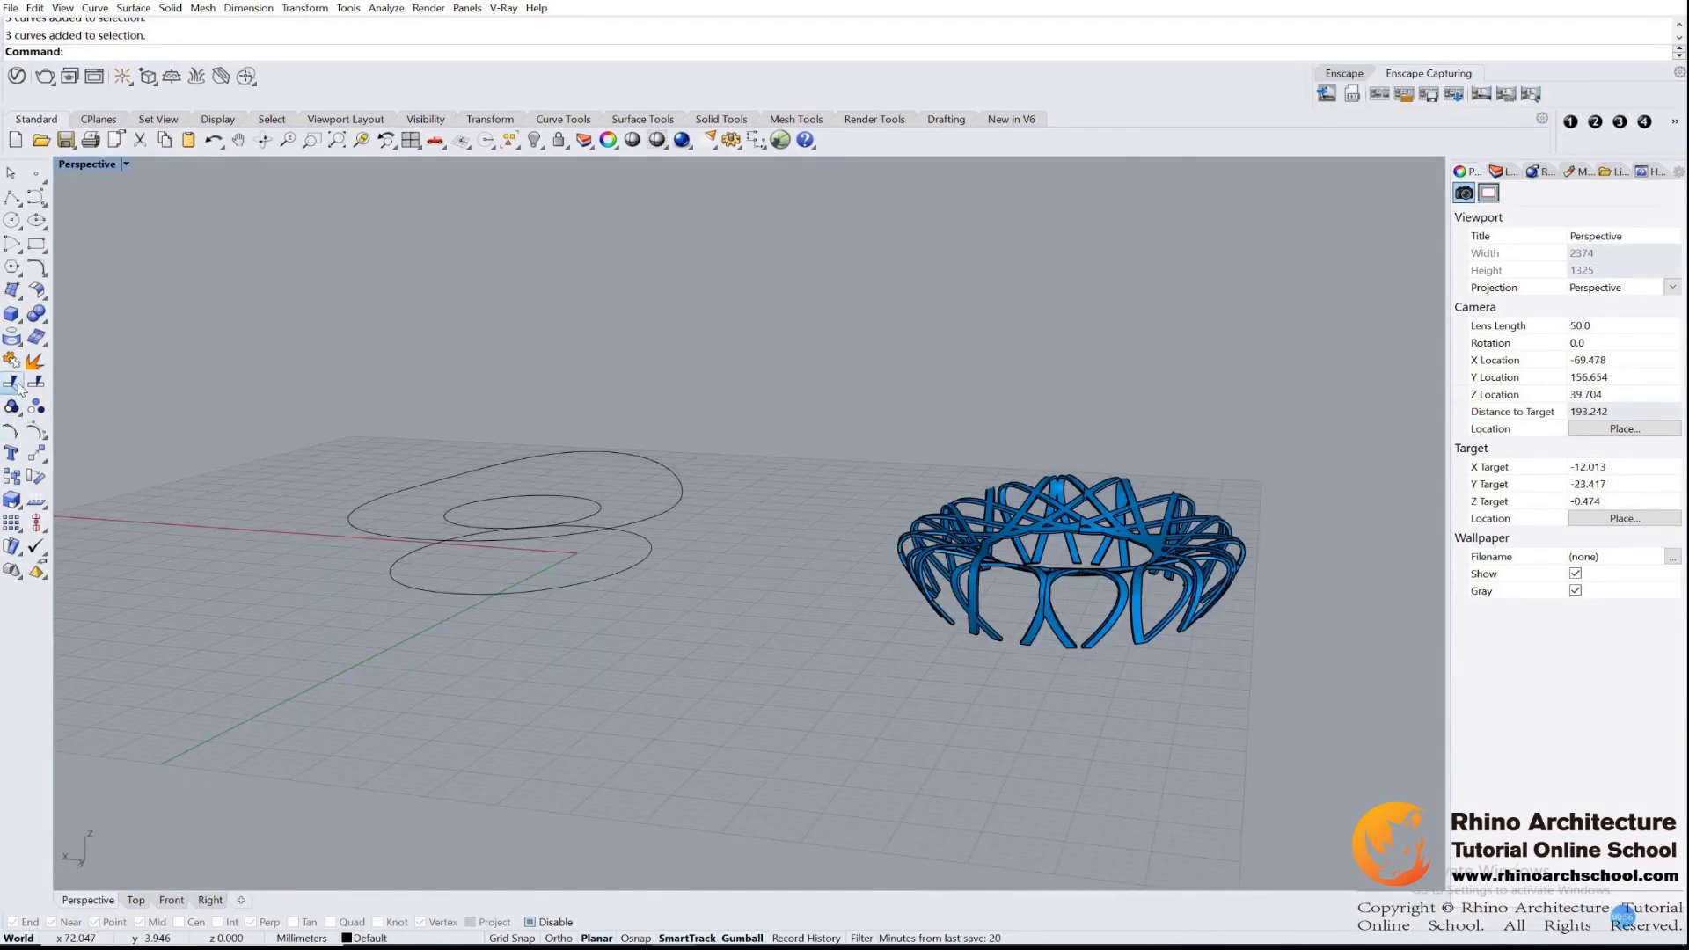
- Loft the bottom ellipse, the warped outer curve and the small inner ellipse with Normal style and no simplification
click(17, 294)
click(114, 300)
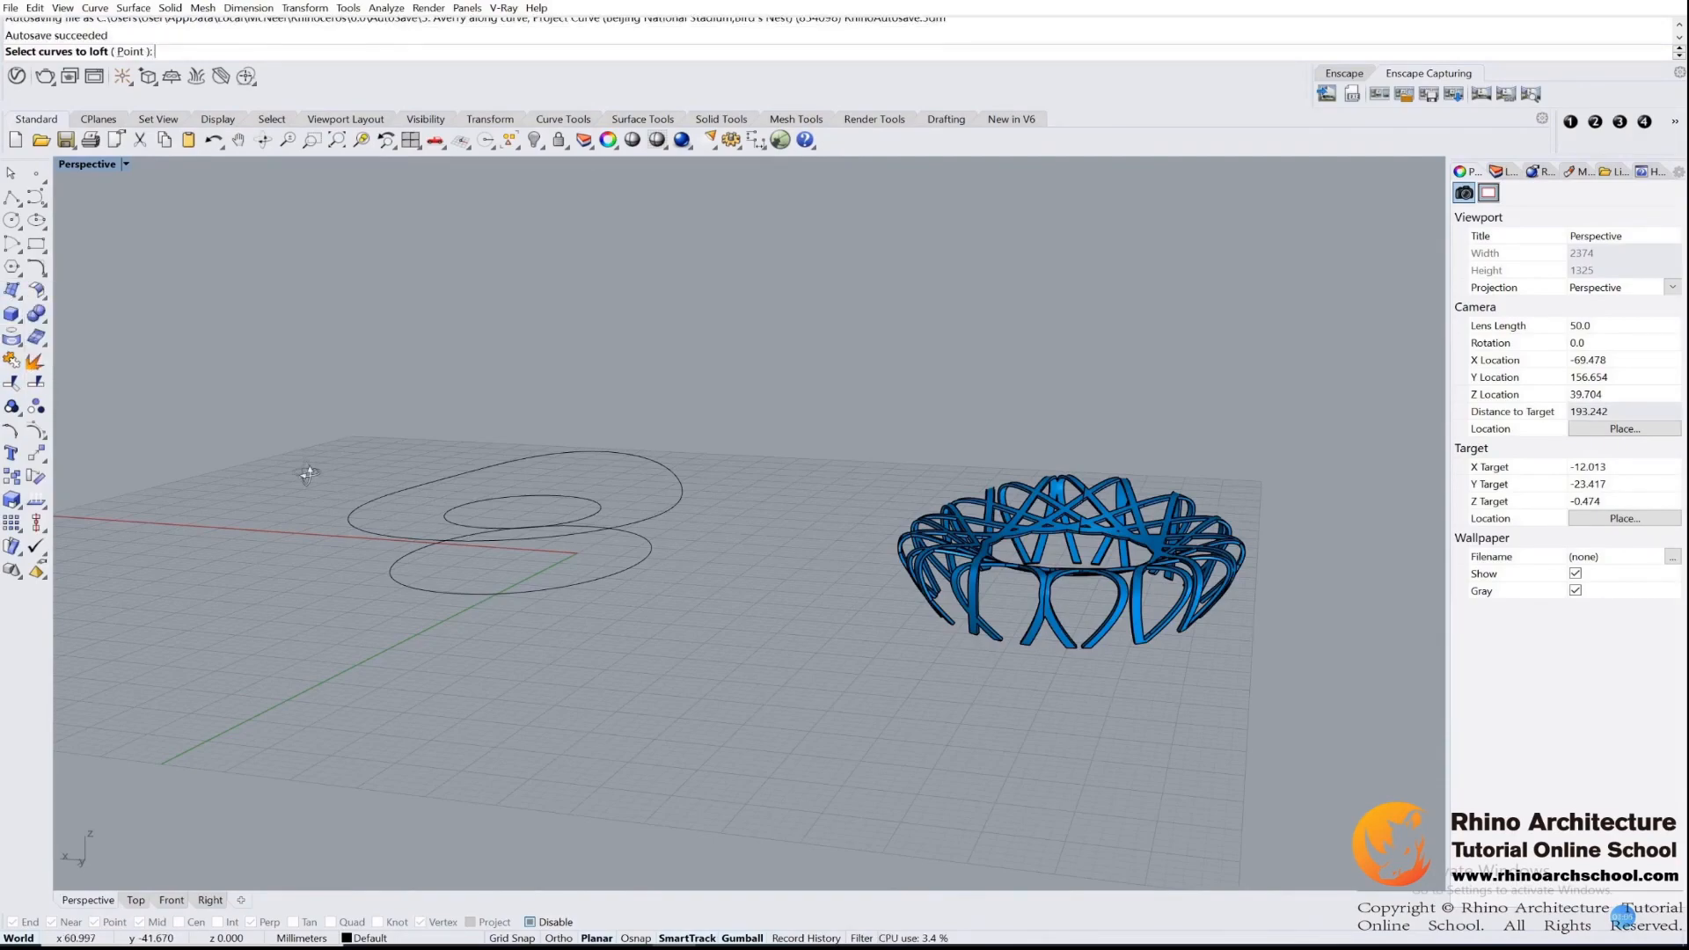
right_drag(305, 464, 335, 522)
scroll(439, 669, up, 2)
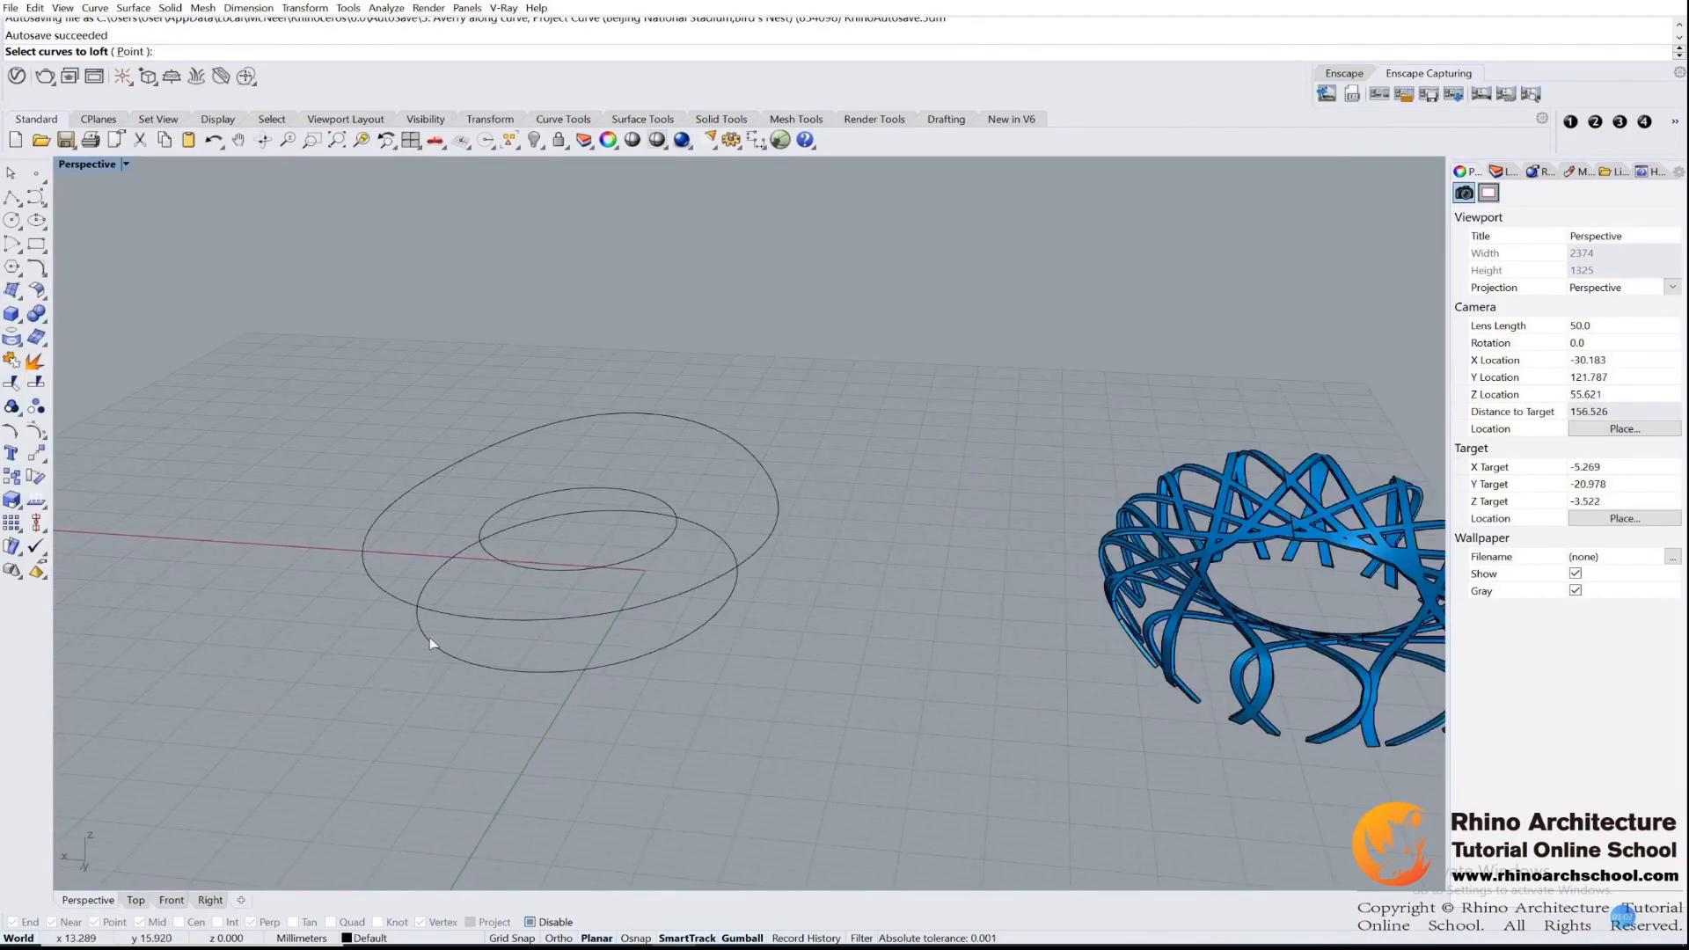
click(419, 628)
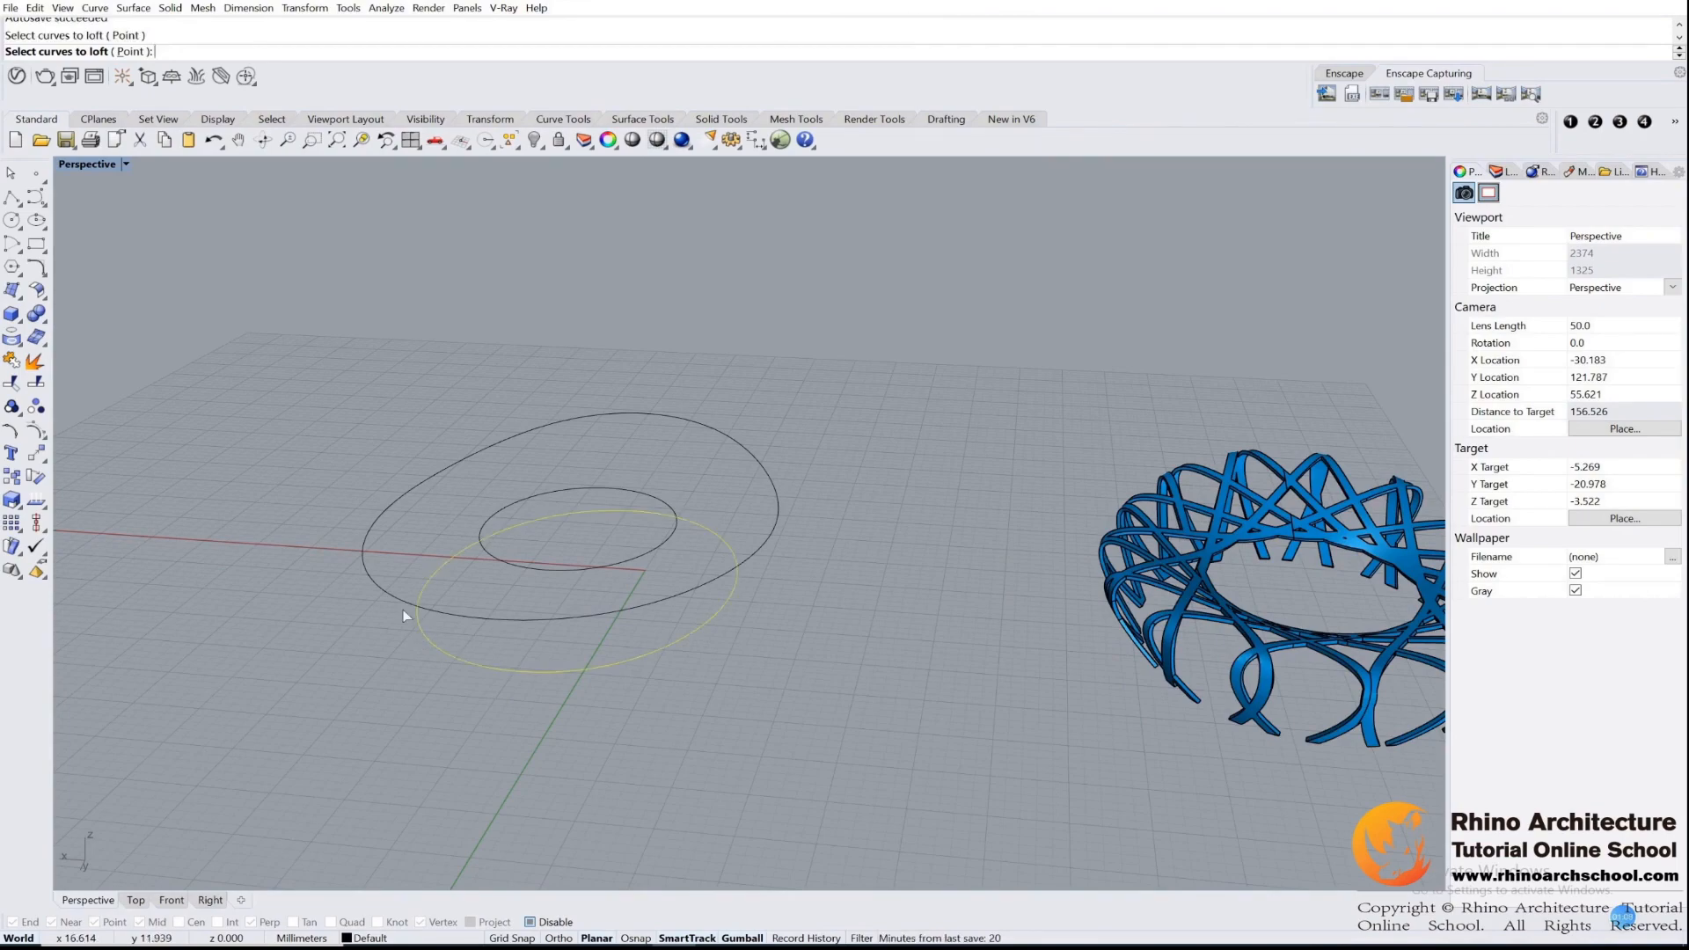
click(394, 595)
click(498, 556)
right_drag(665, 477, 668, 431)
key(Return)
key(Return)
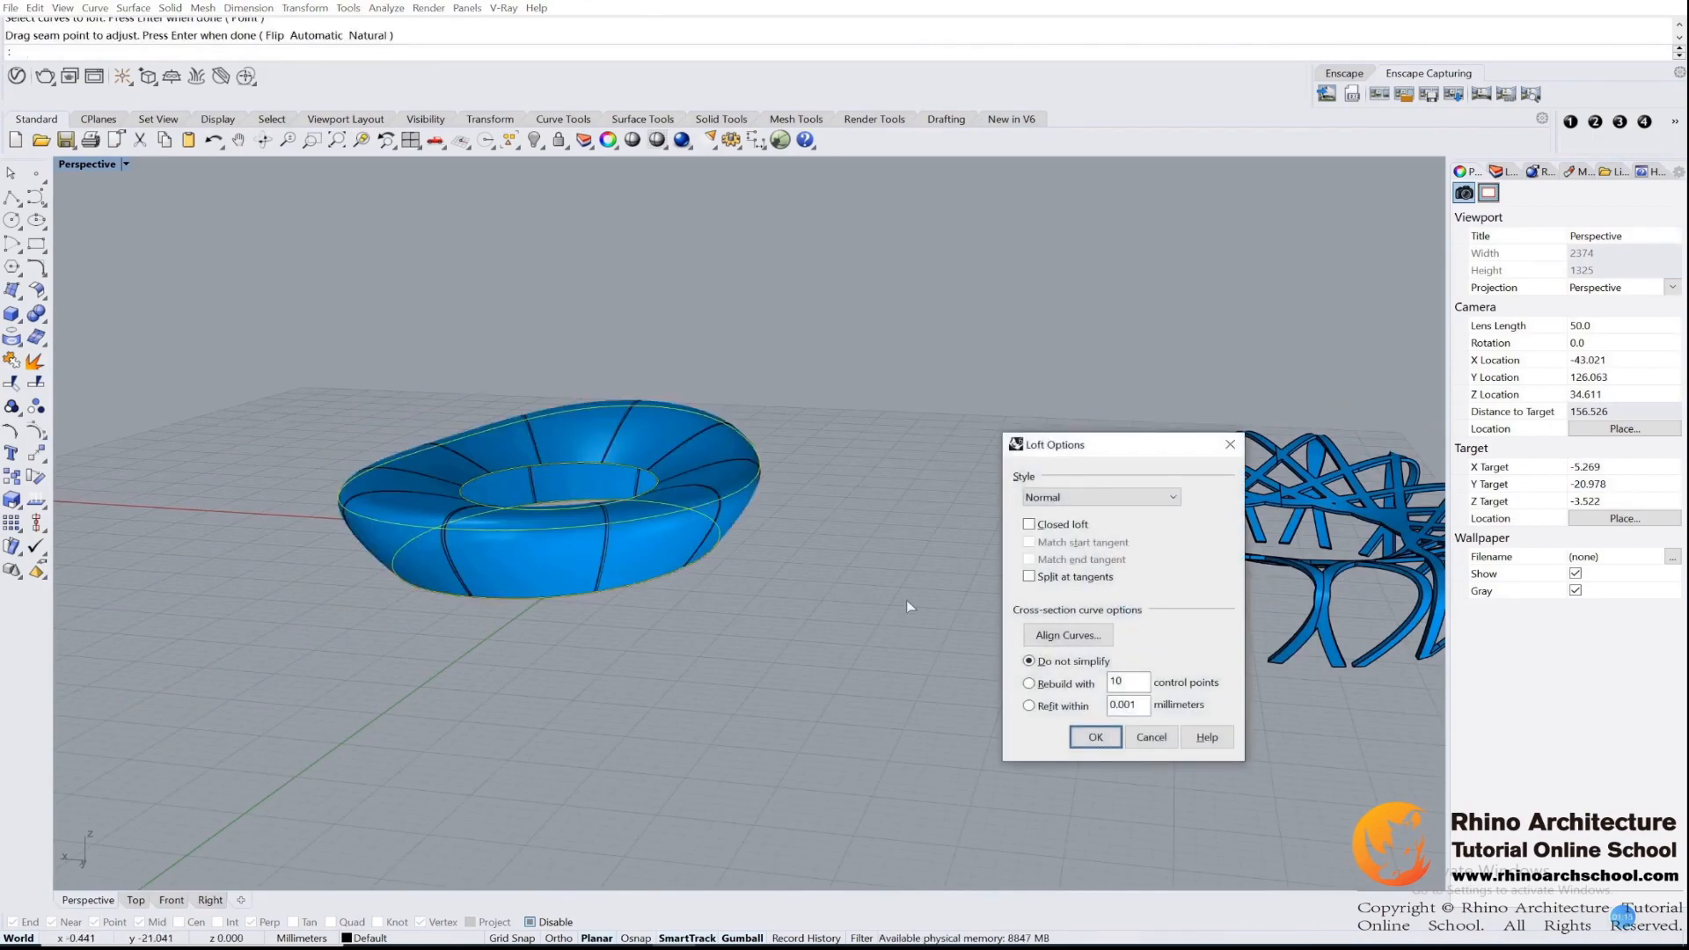
click(1095, 735)
- Turn off the surface isocurve display for the lofted stadium surface
right_drag(873, 484, 921, 510)
click(743, 533)
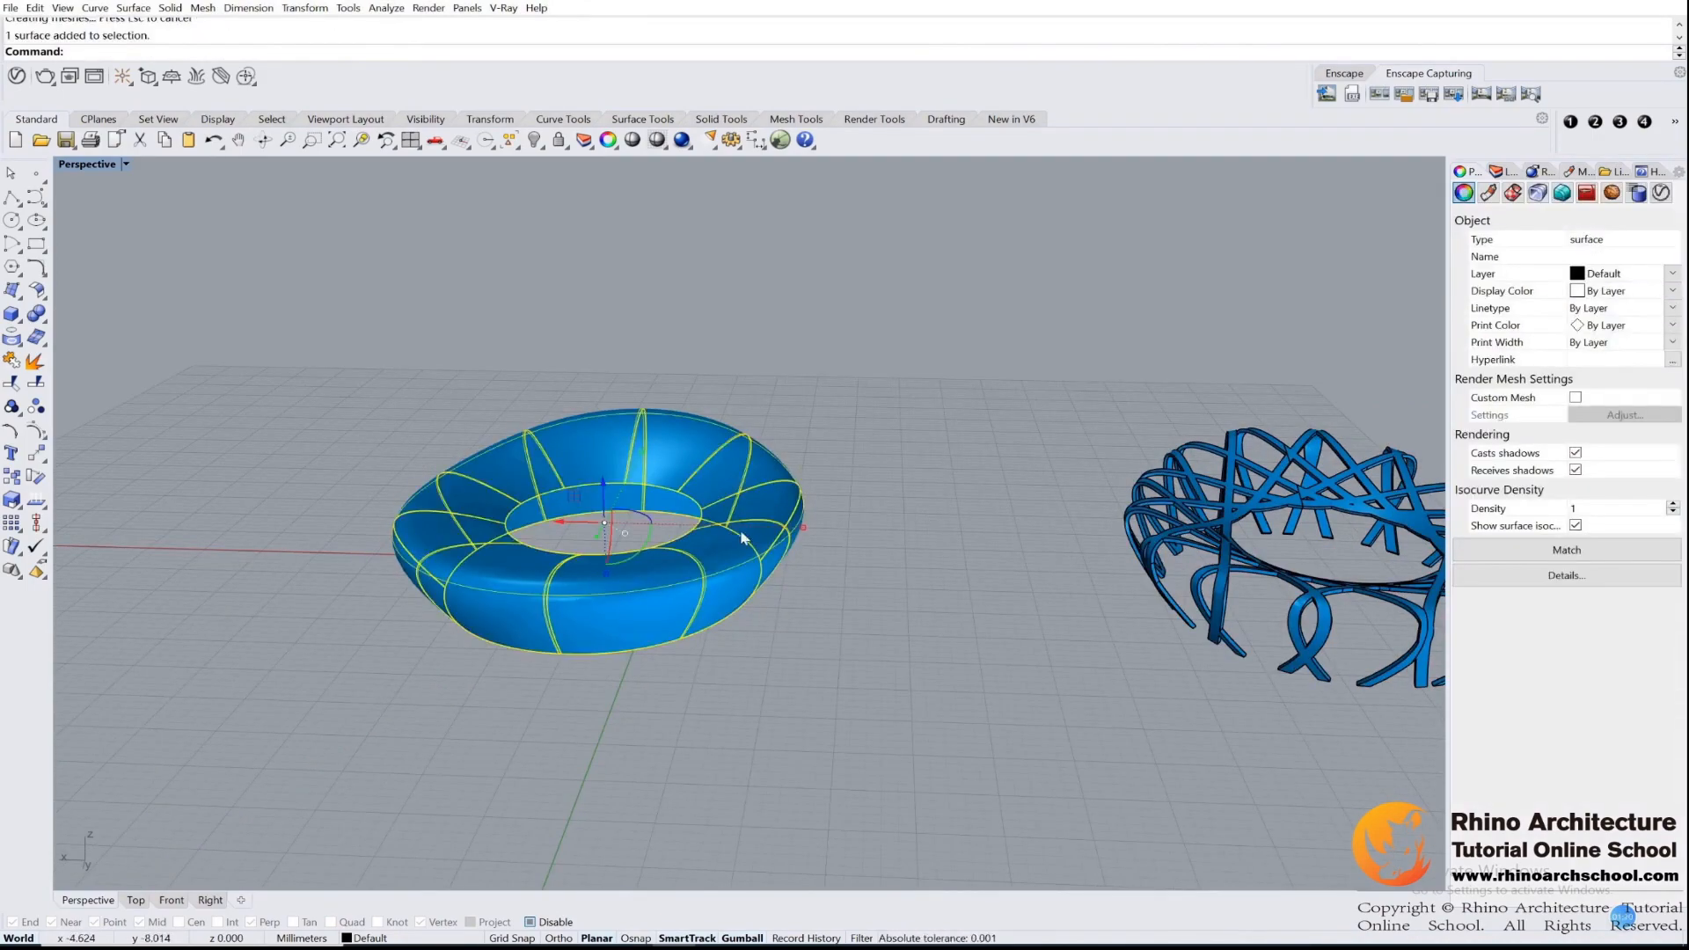
scroll(662, 451, up, 4)
scroll(663, 452, down, 2)
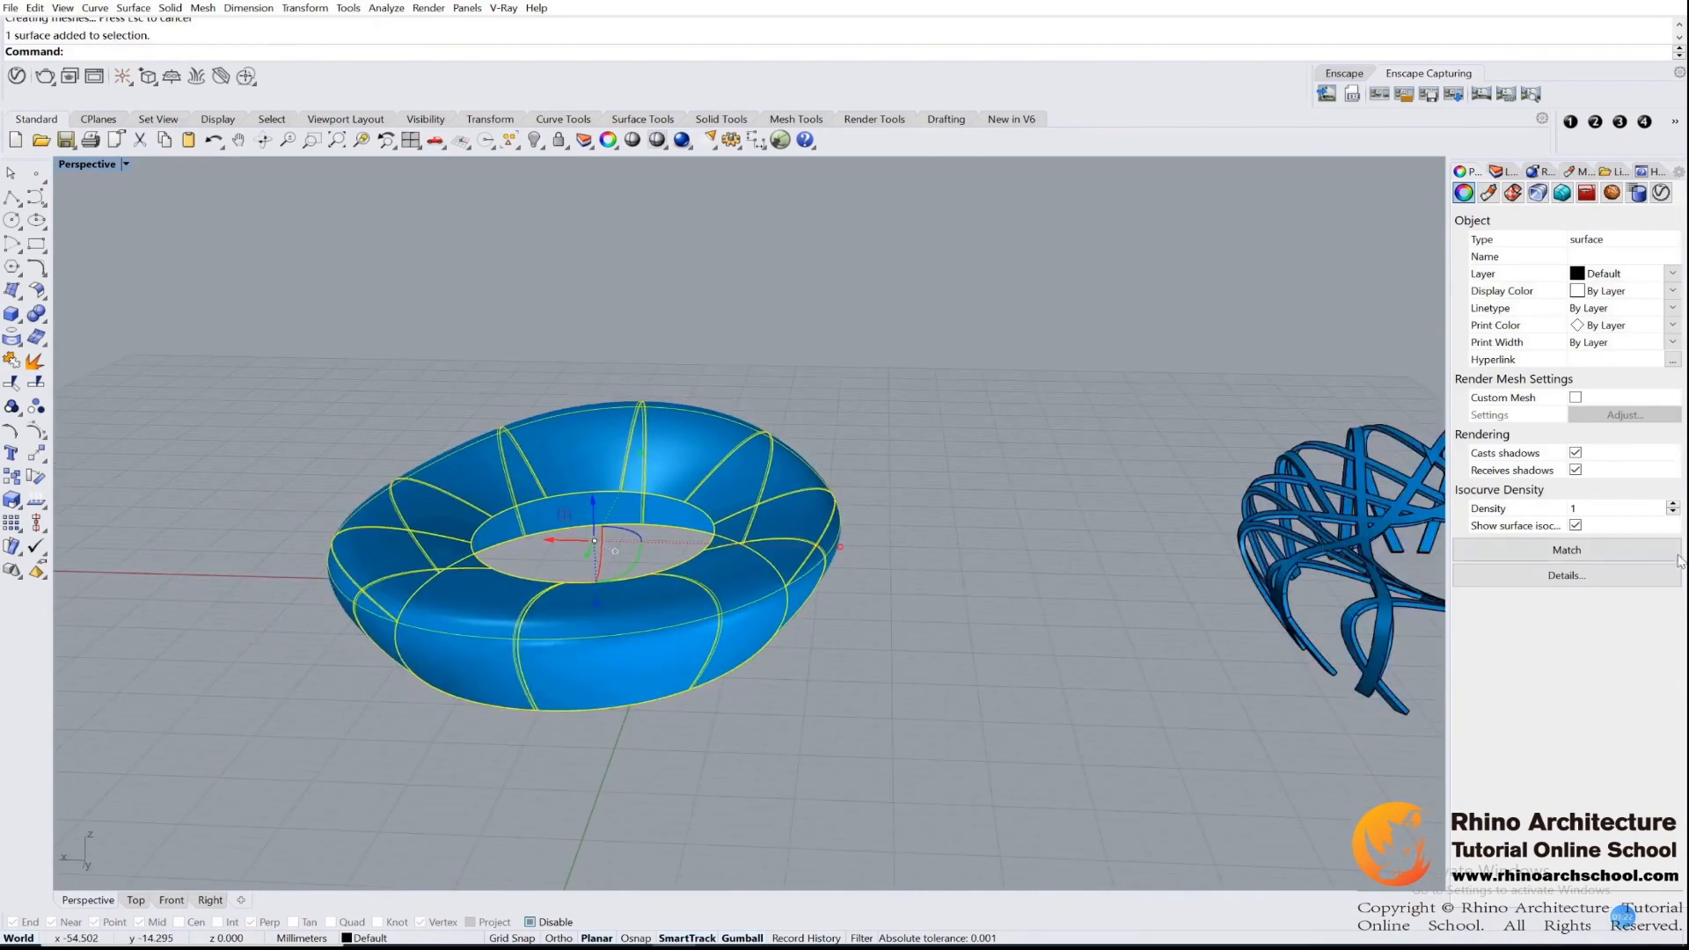
click(1576, 526)
click(962, 505)
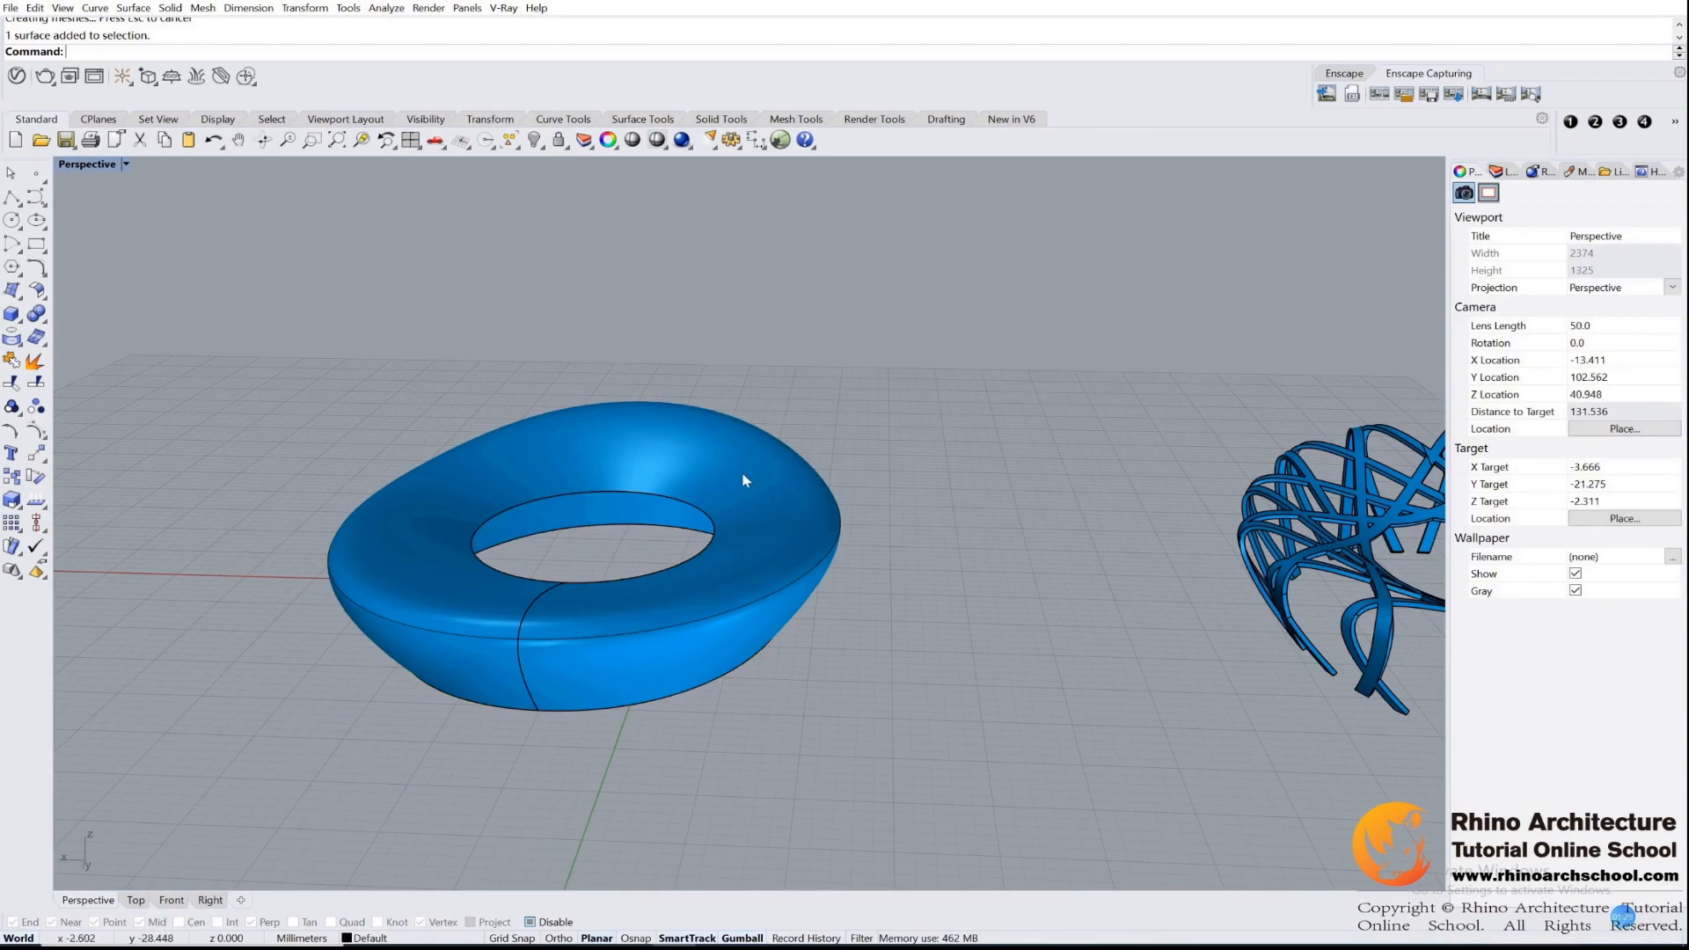
right_drag(742, 482, 722, 481)
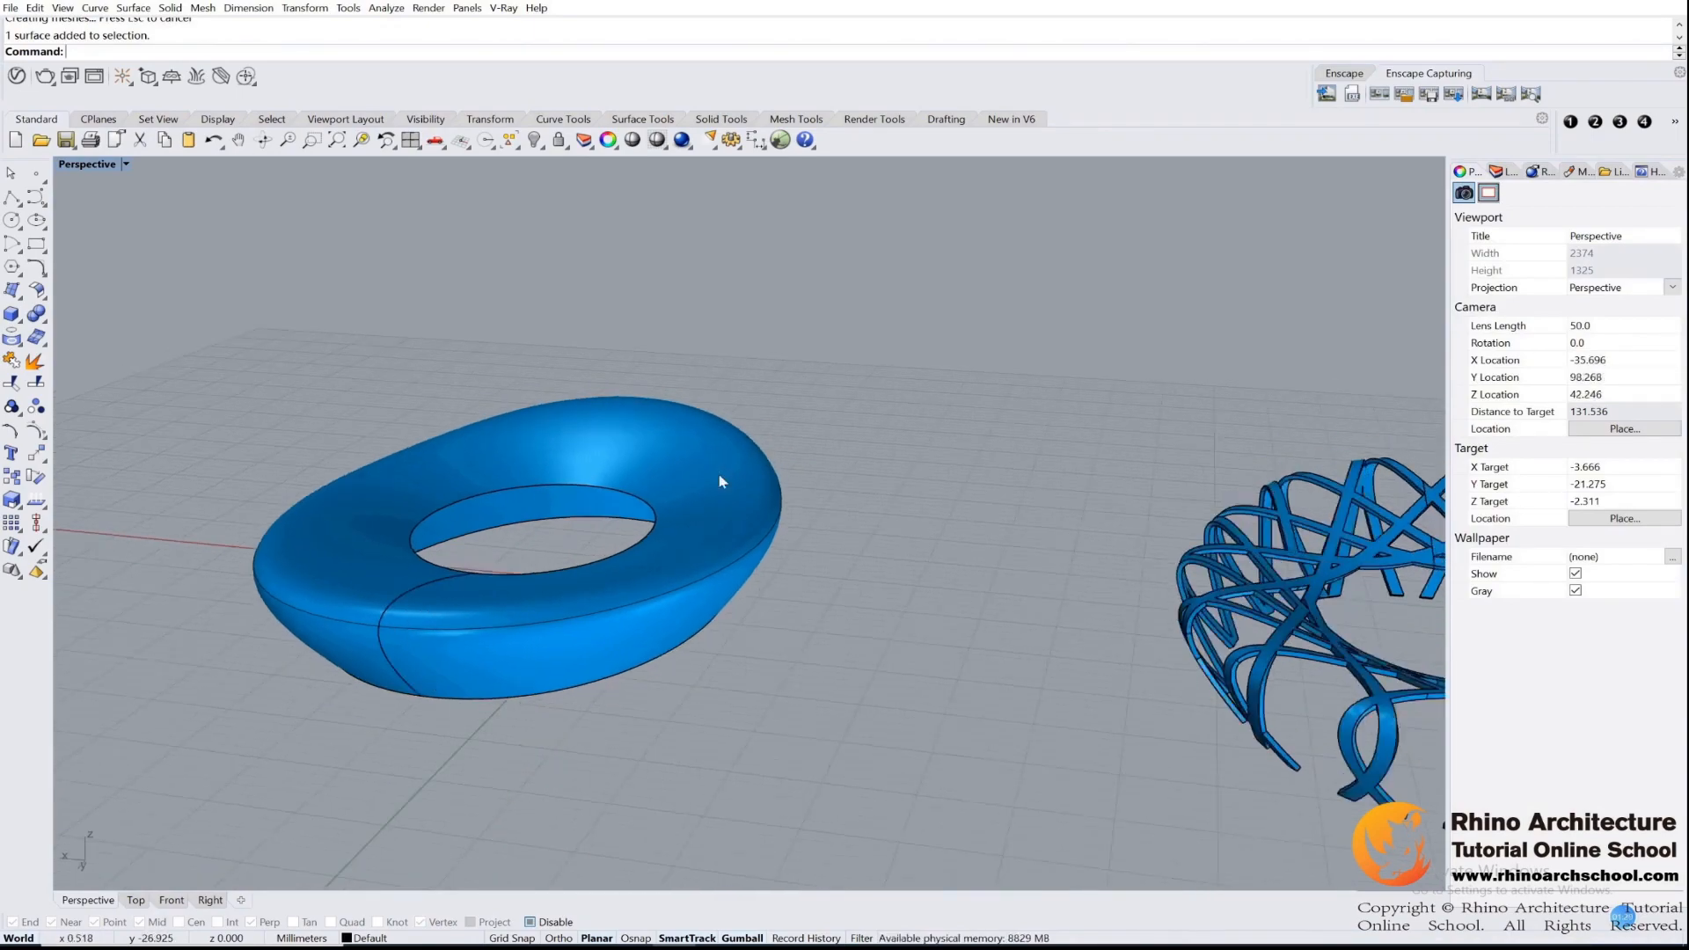
- Set the Perspective view to Ghosted display and maximize the Top view
click(123, 166)
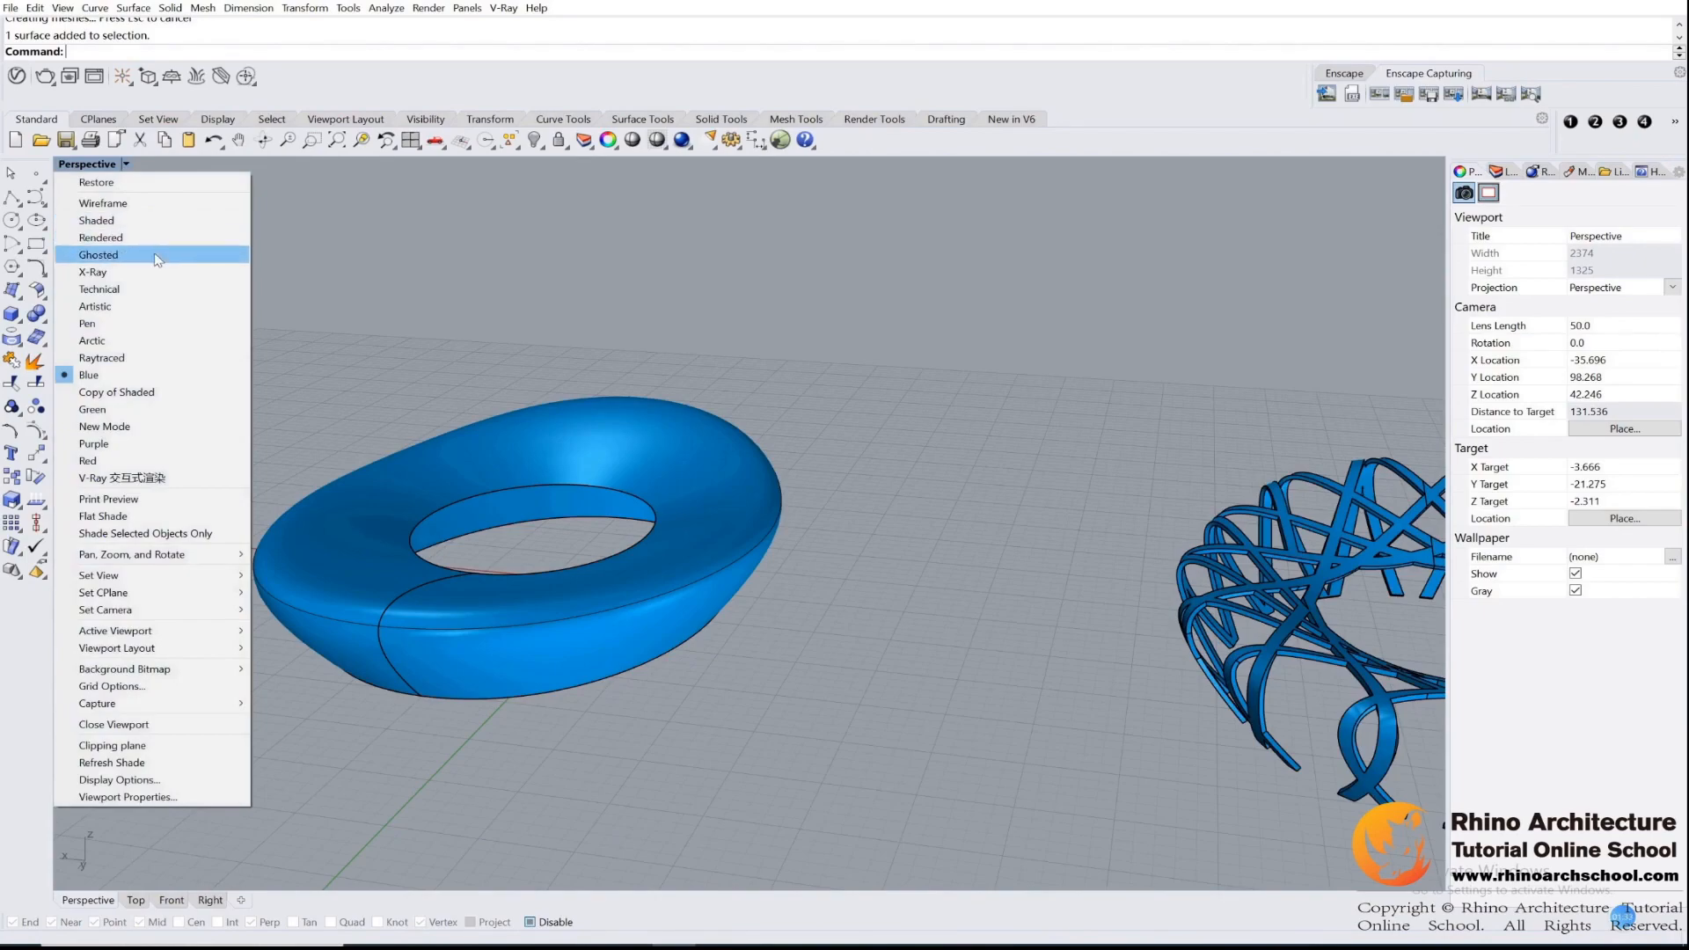
click(155, 255)
double_click(104, 167)
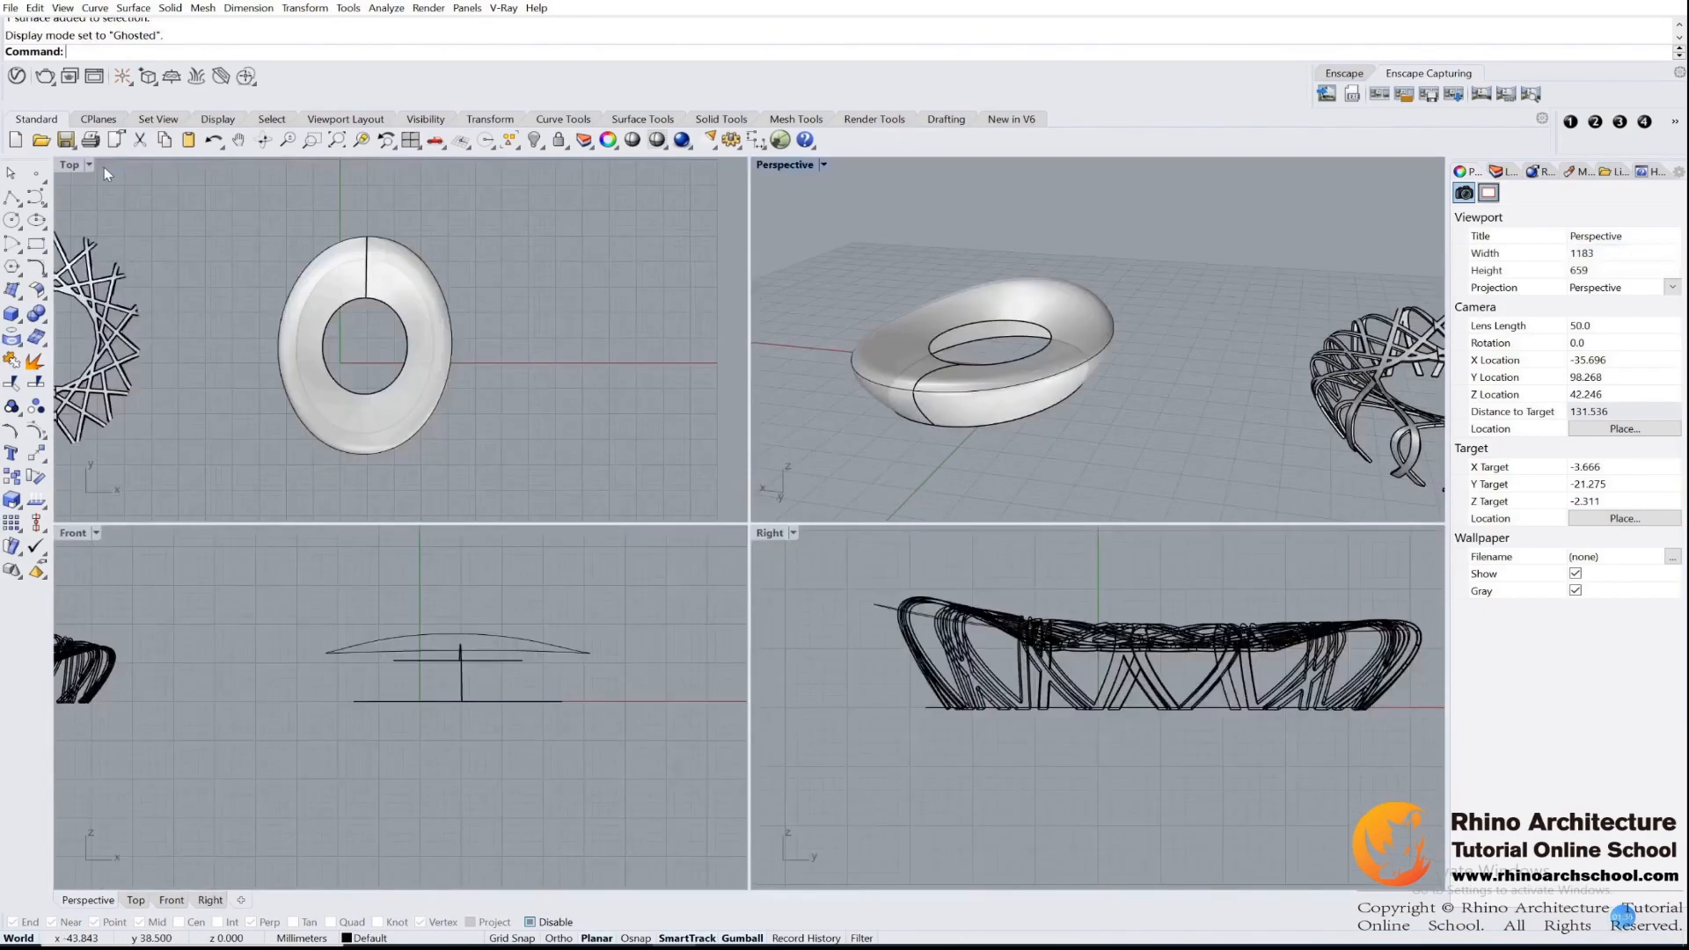
double_click(69, 167)
- Draw a diagonal straight line about 67 mm long across the lofted ring, passing along the upper-right edge of its inner opening
scroll(626, 401, down, 2)
right_drag(629, 401, 733, 410)
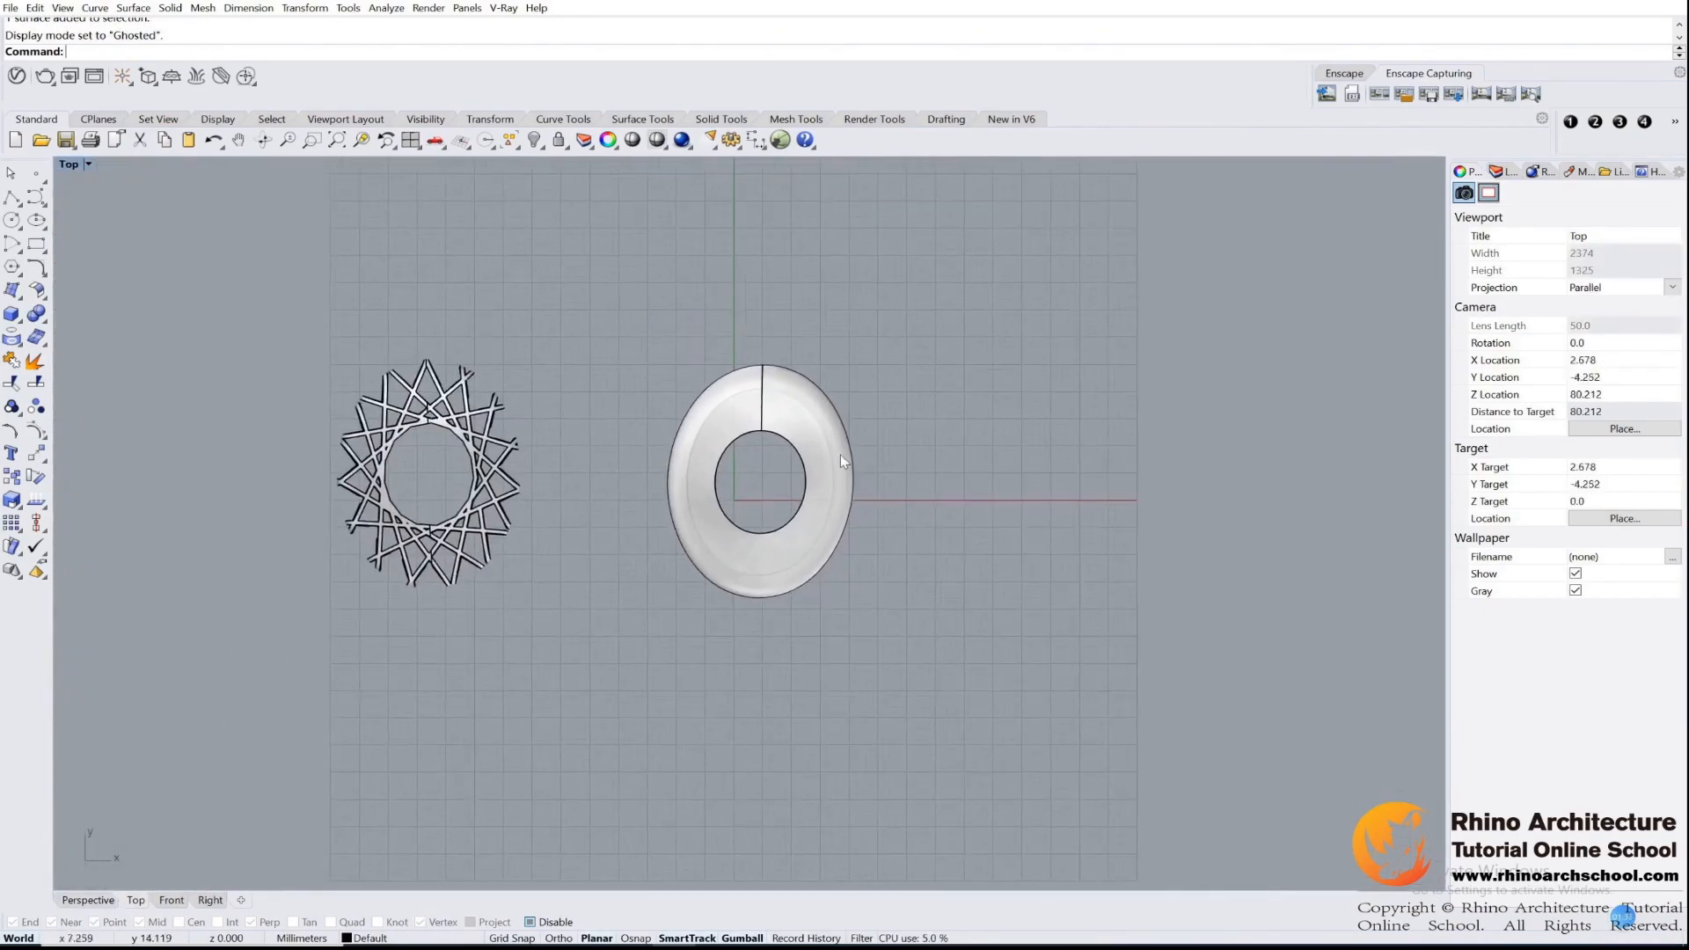
scroll(911, 484, up, 2)
right_drag(912, 484, 917, 542)
scroll(684, 868, up, 4)
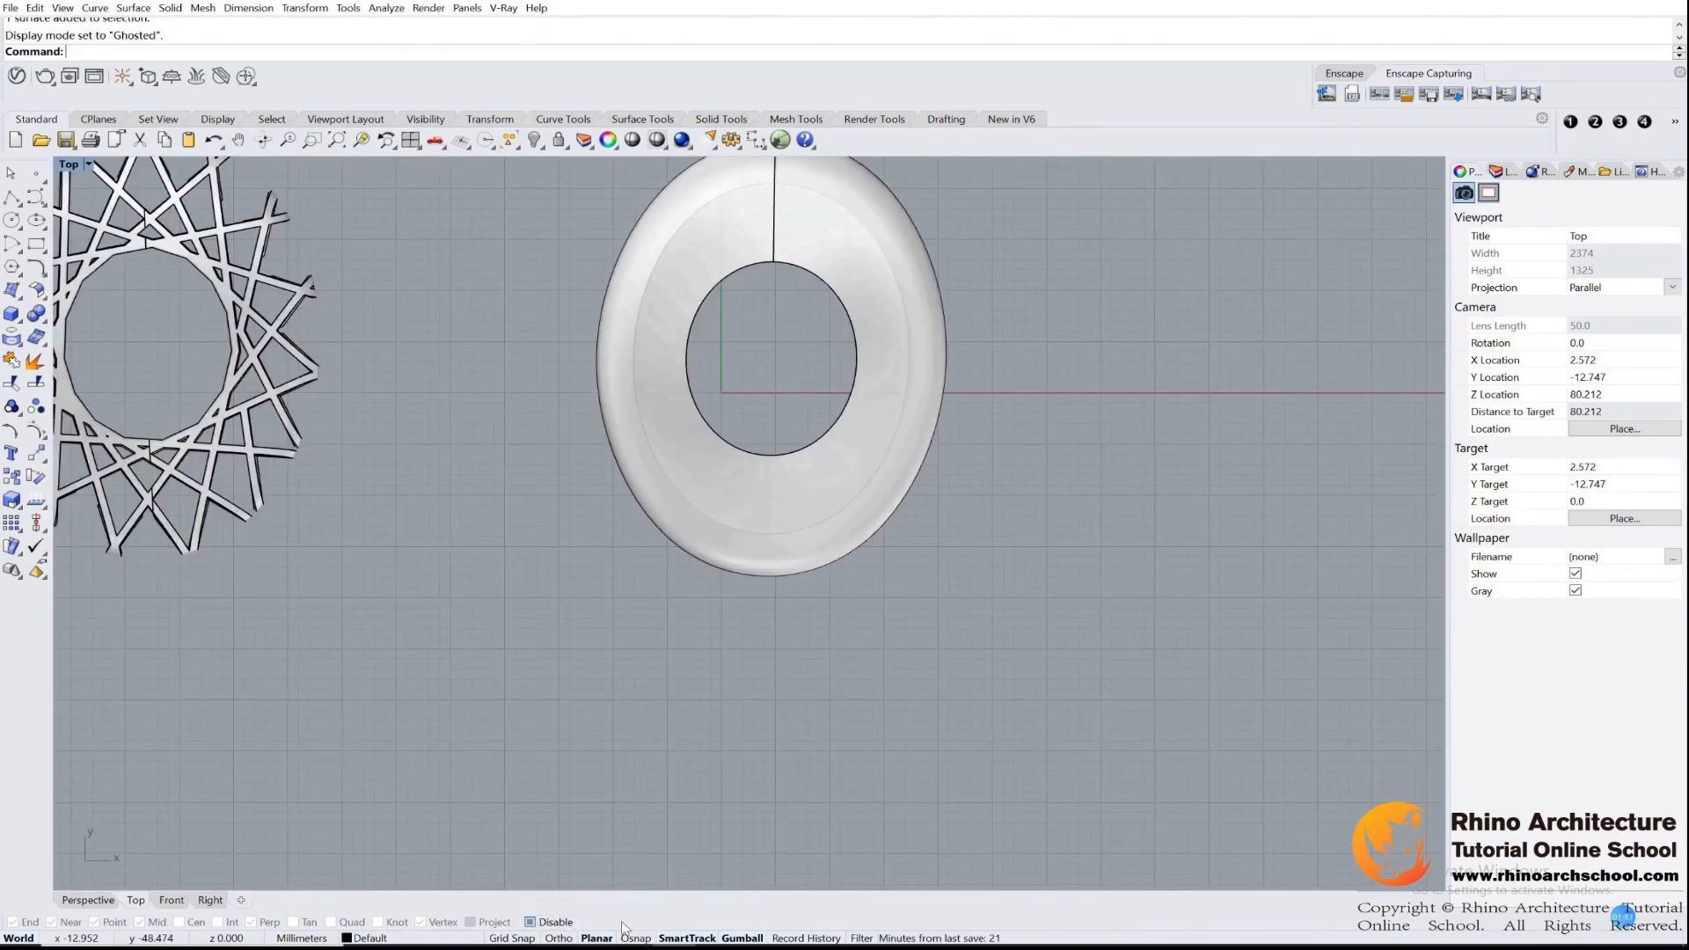
right_drag(664, 367, 653, 514)
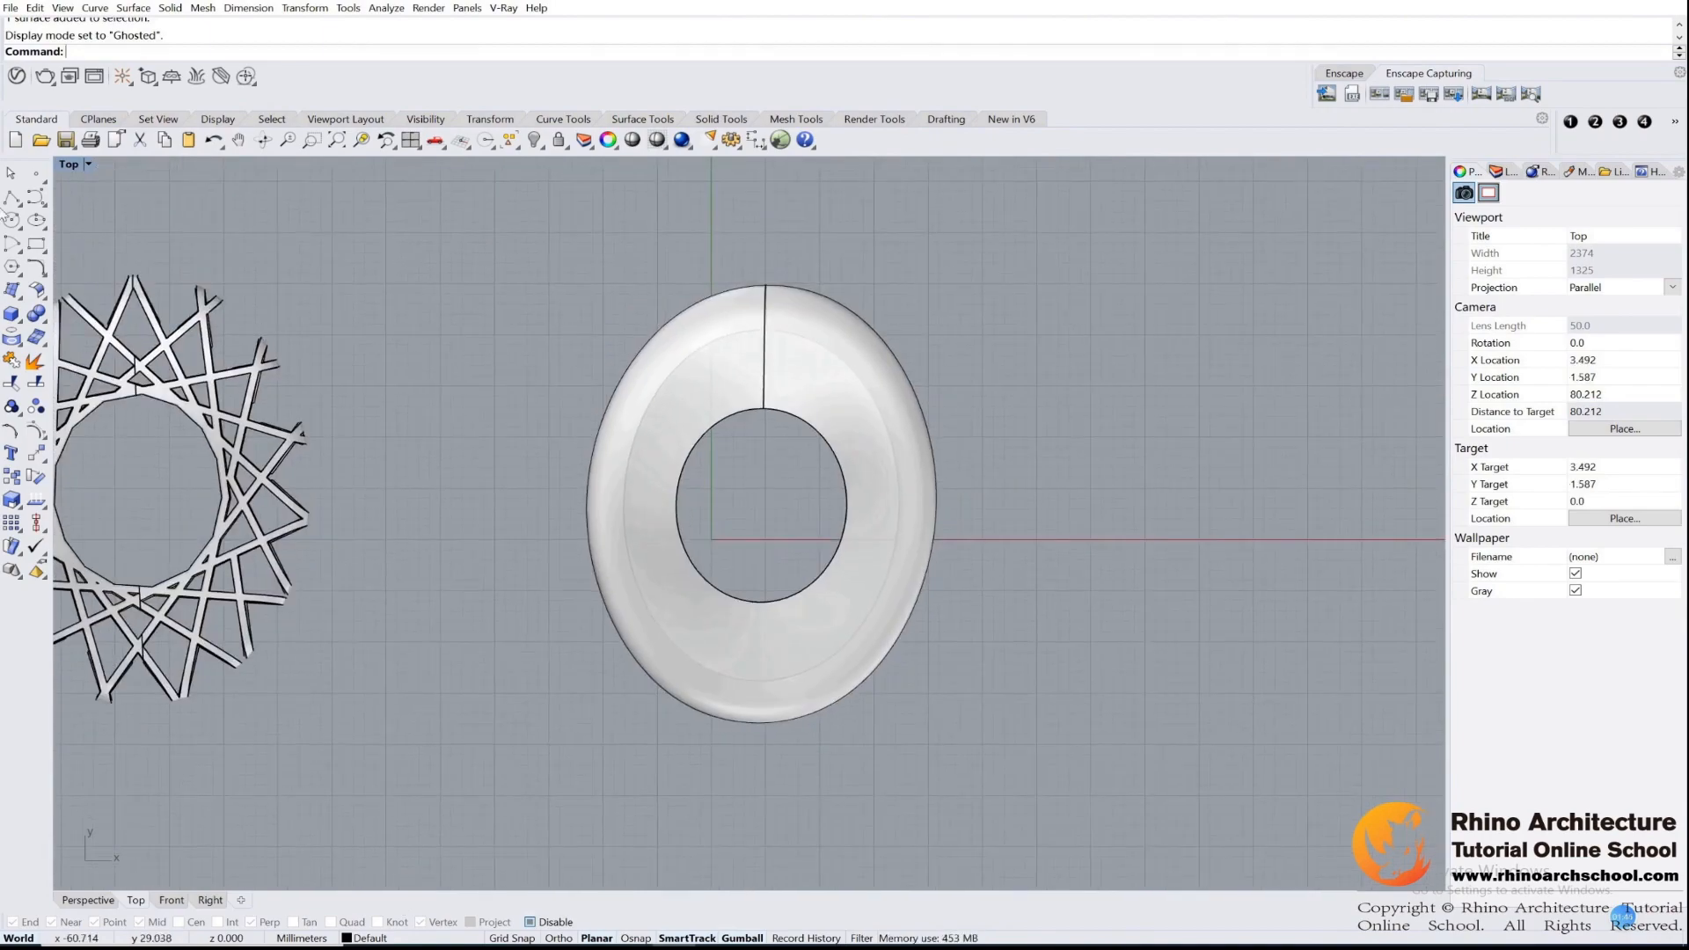
click(12, 197)
click(650, 207)
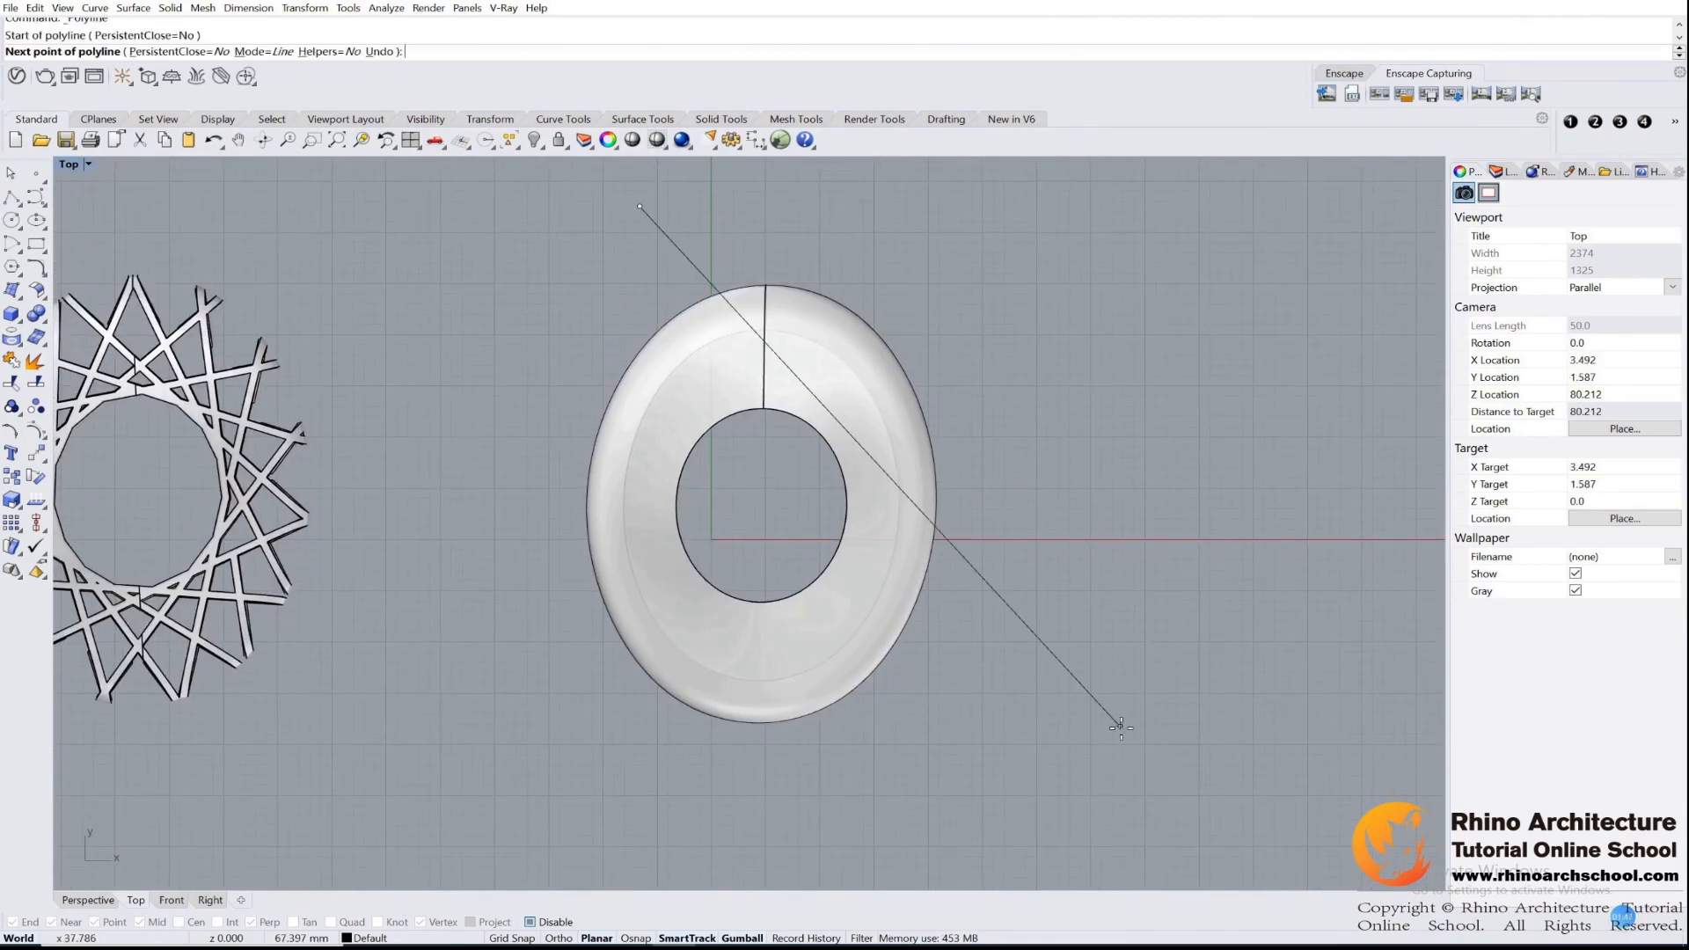
scroll(1095, 744, up, 2)
scroll(1067, 749, up, 1)
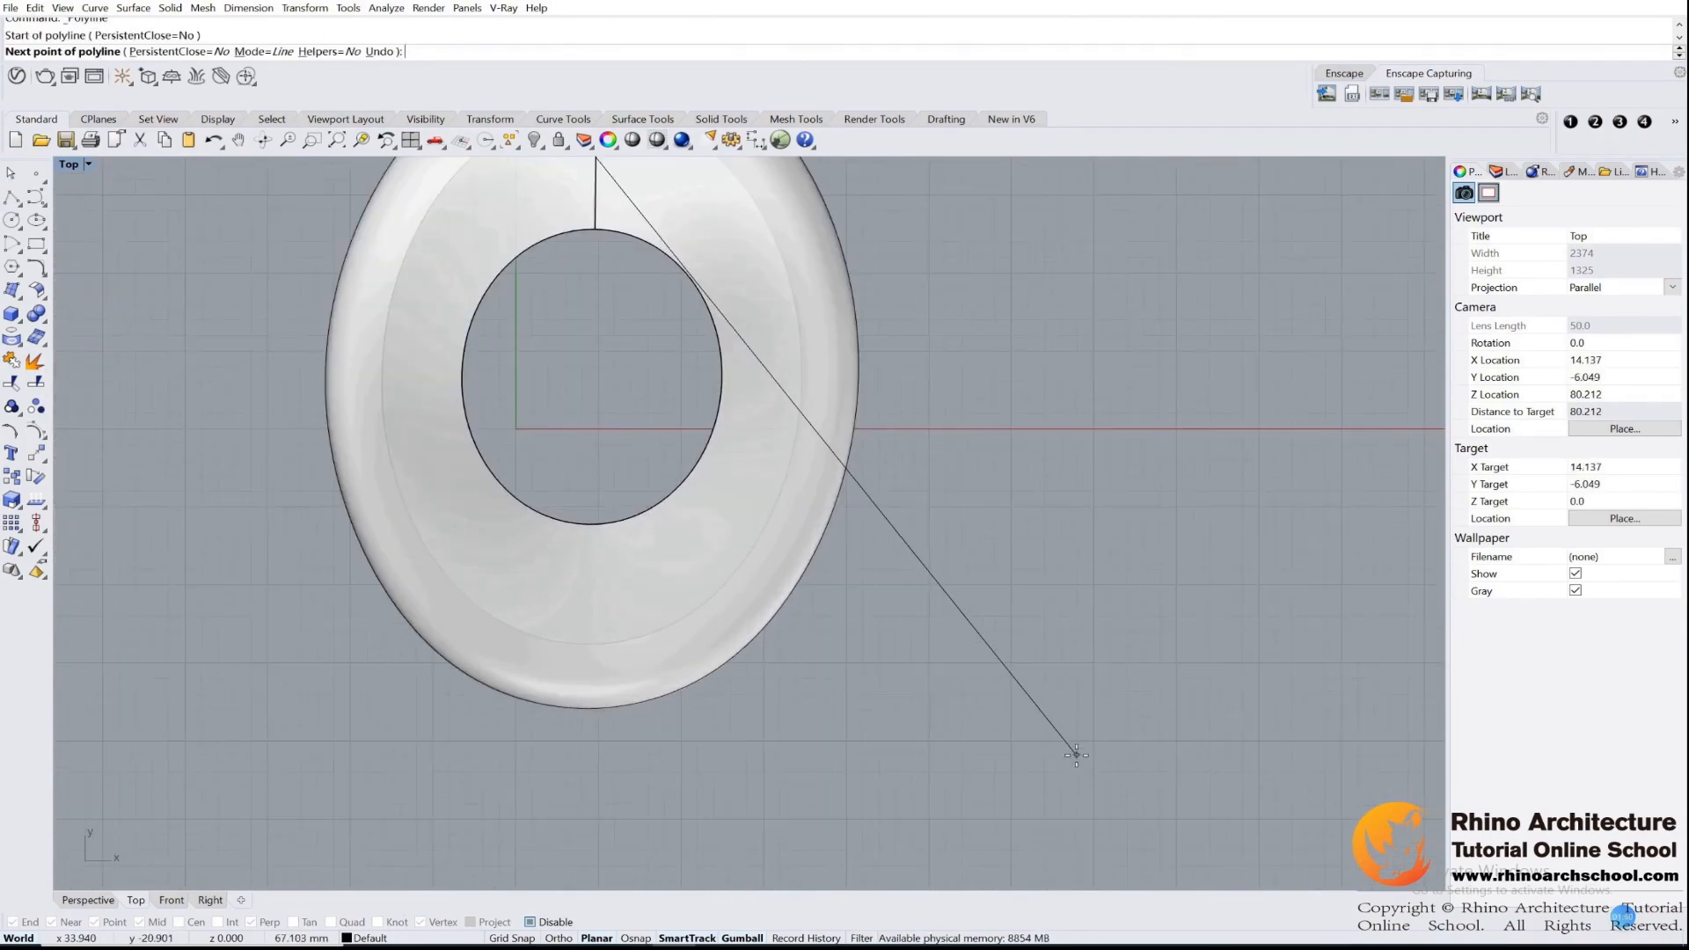
click(1082, 757)
right_click(1082, 758)
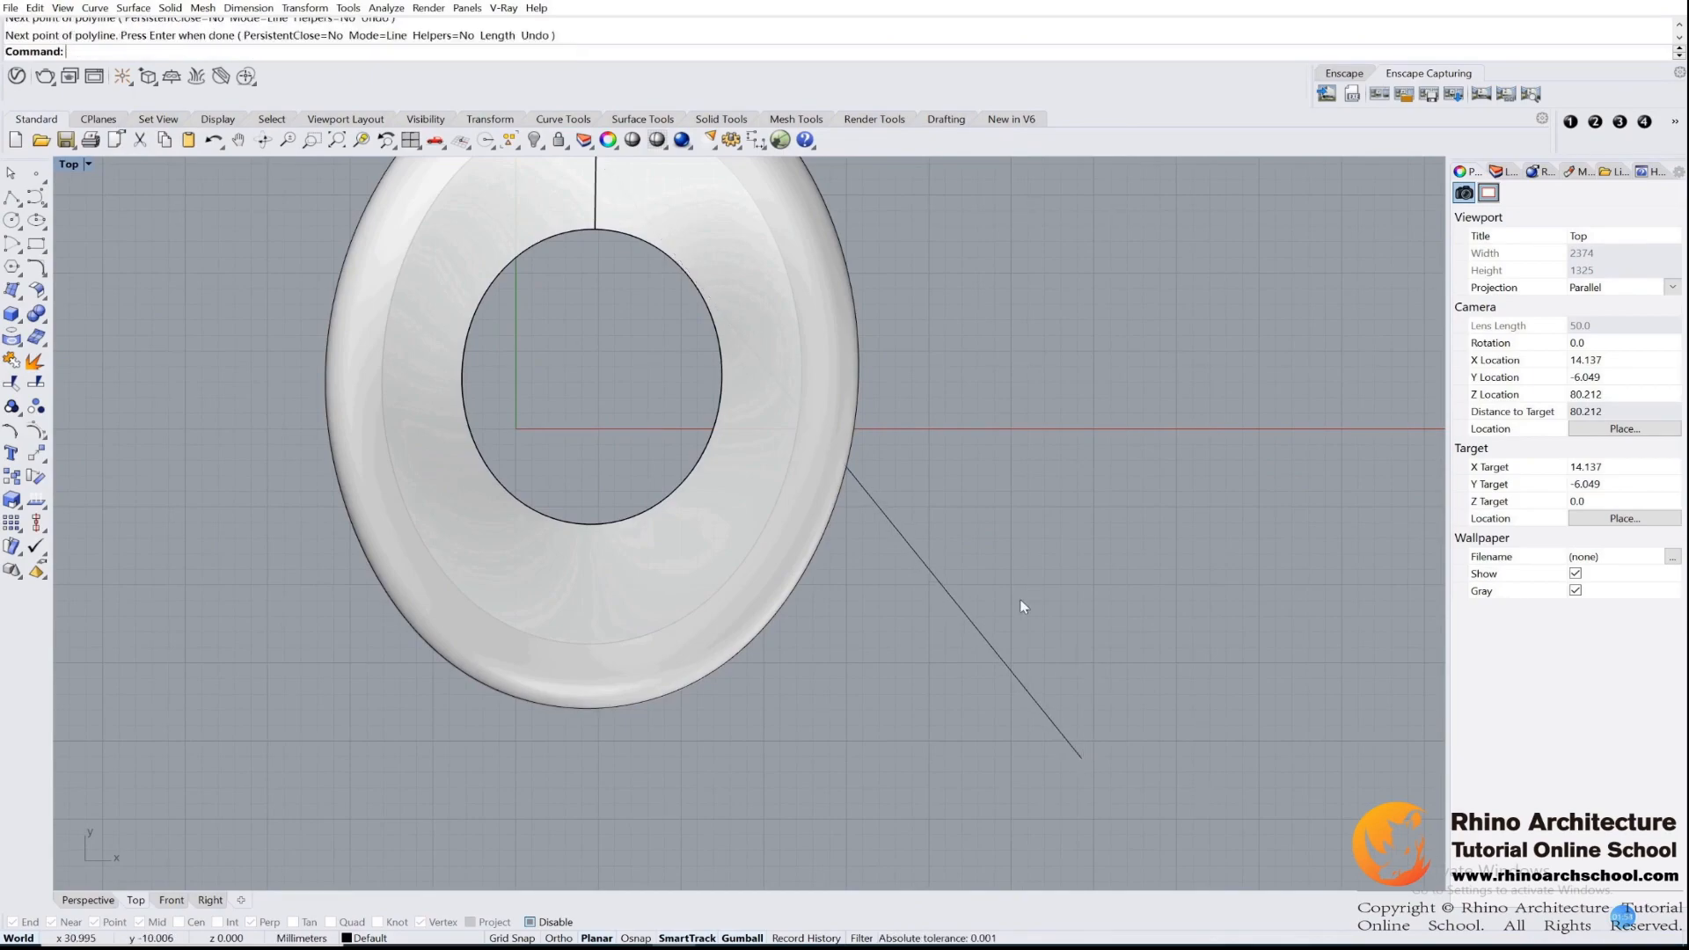
- Offset the diagonal line 0.7 mm to its outer side, away from the ring's opening
drag(1027, 588, 875, 399)
right_drag(873, 394, 889, 590)
scroll(859, 521, down, 1)
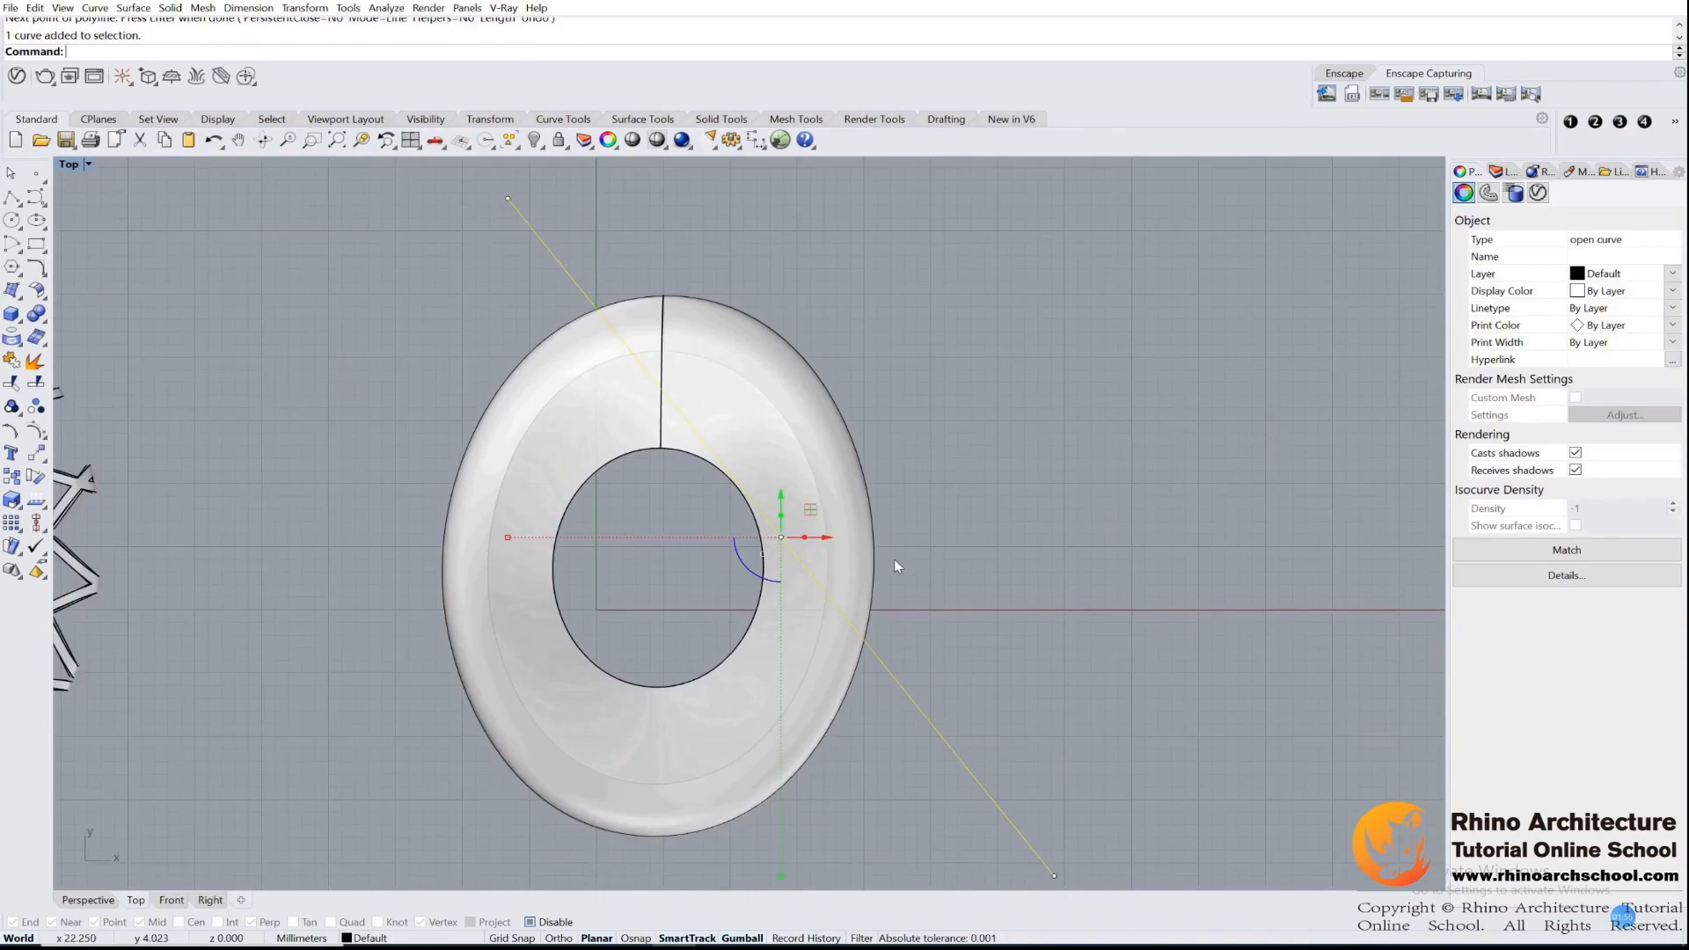
text(ffset)
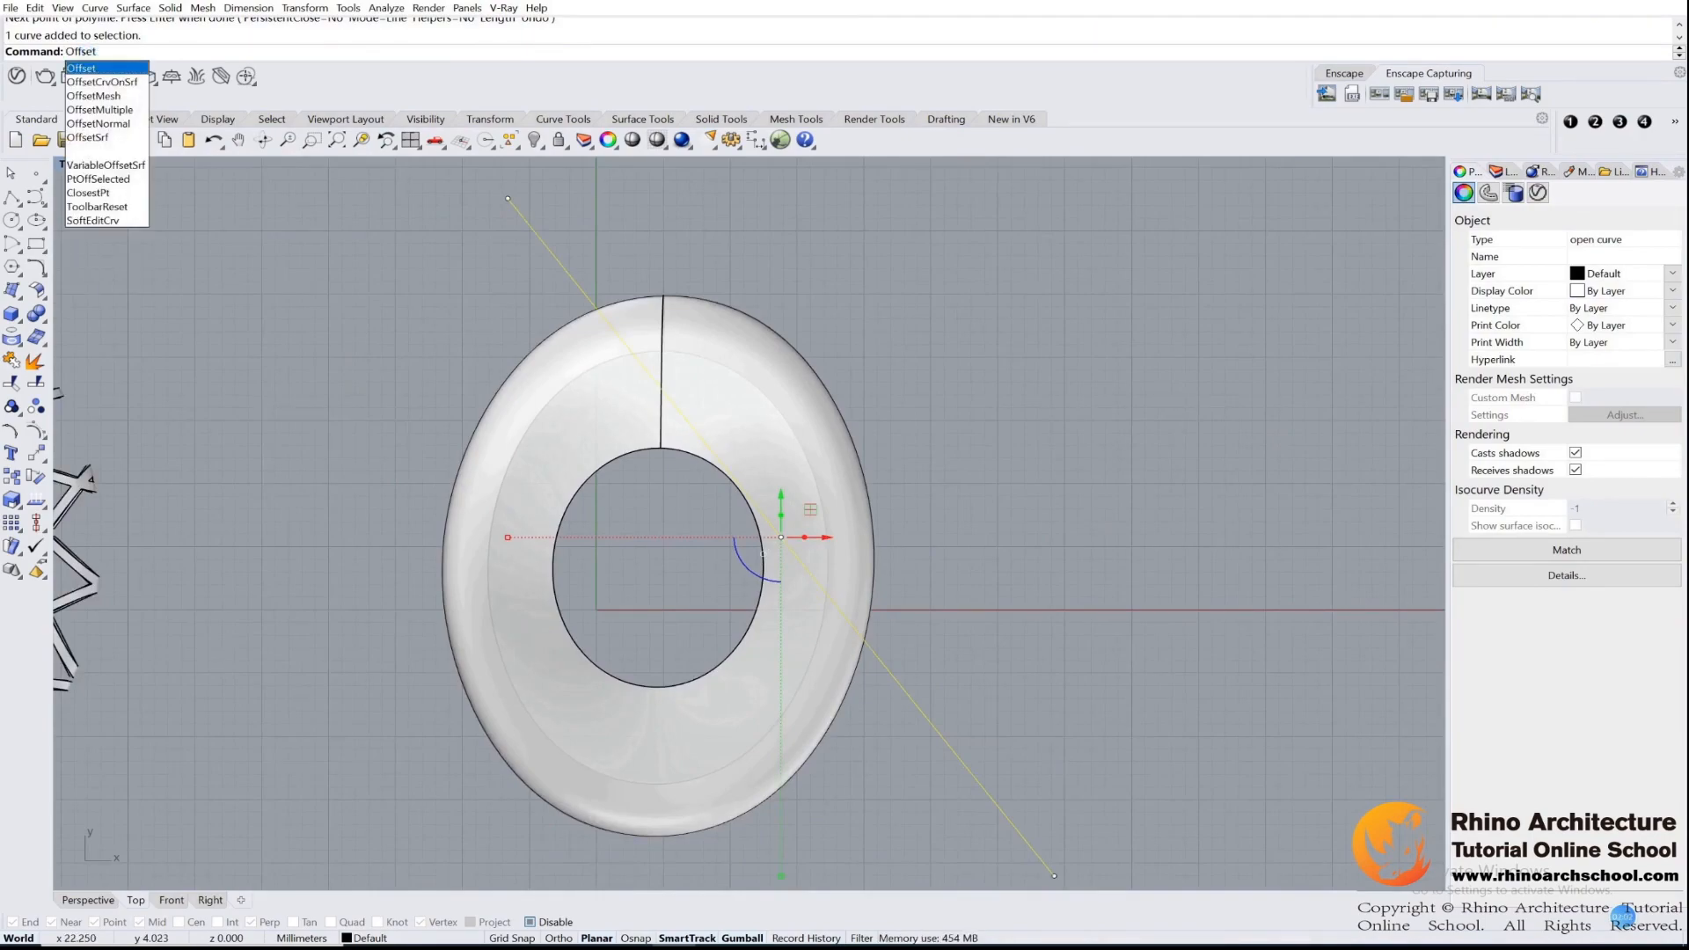
key(Return)
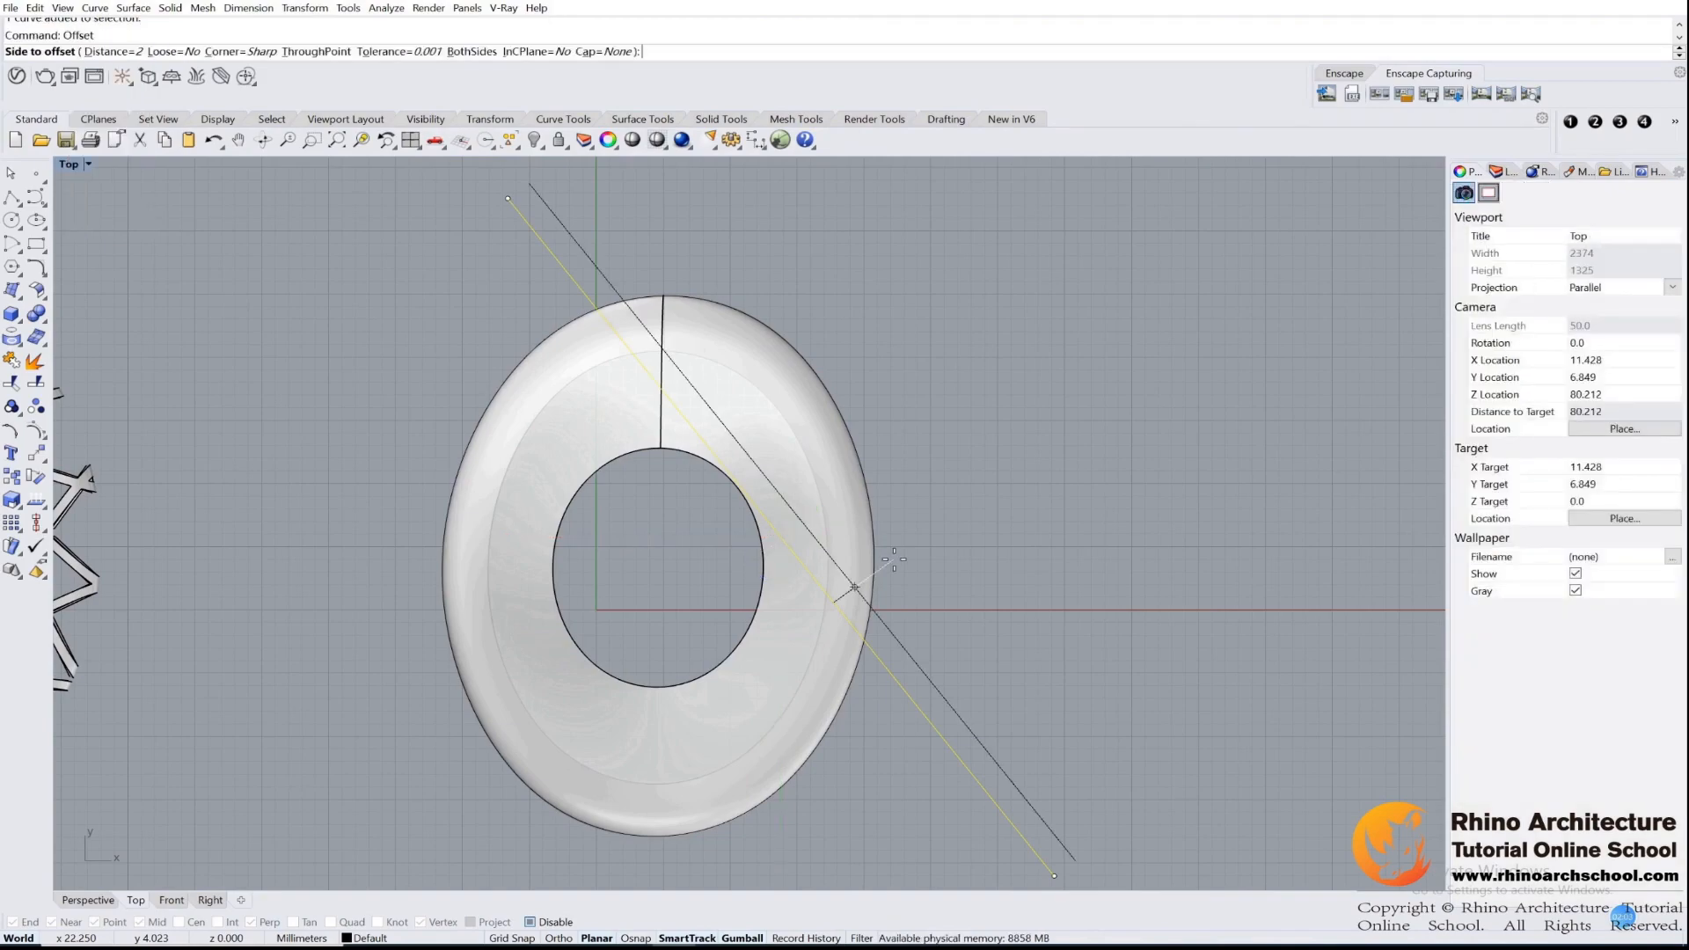
text(0.7)
key(Return)
click(994, 602)
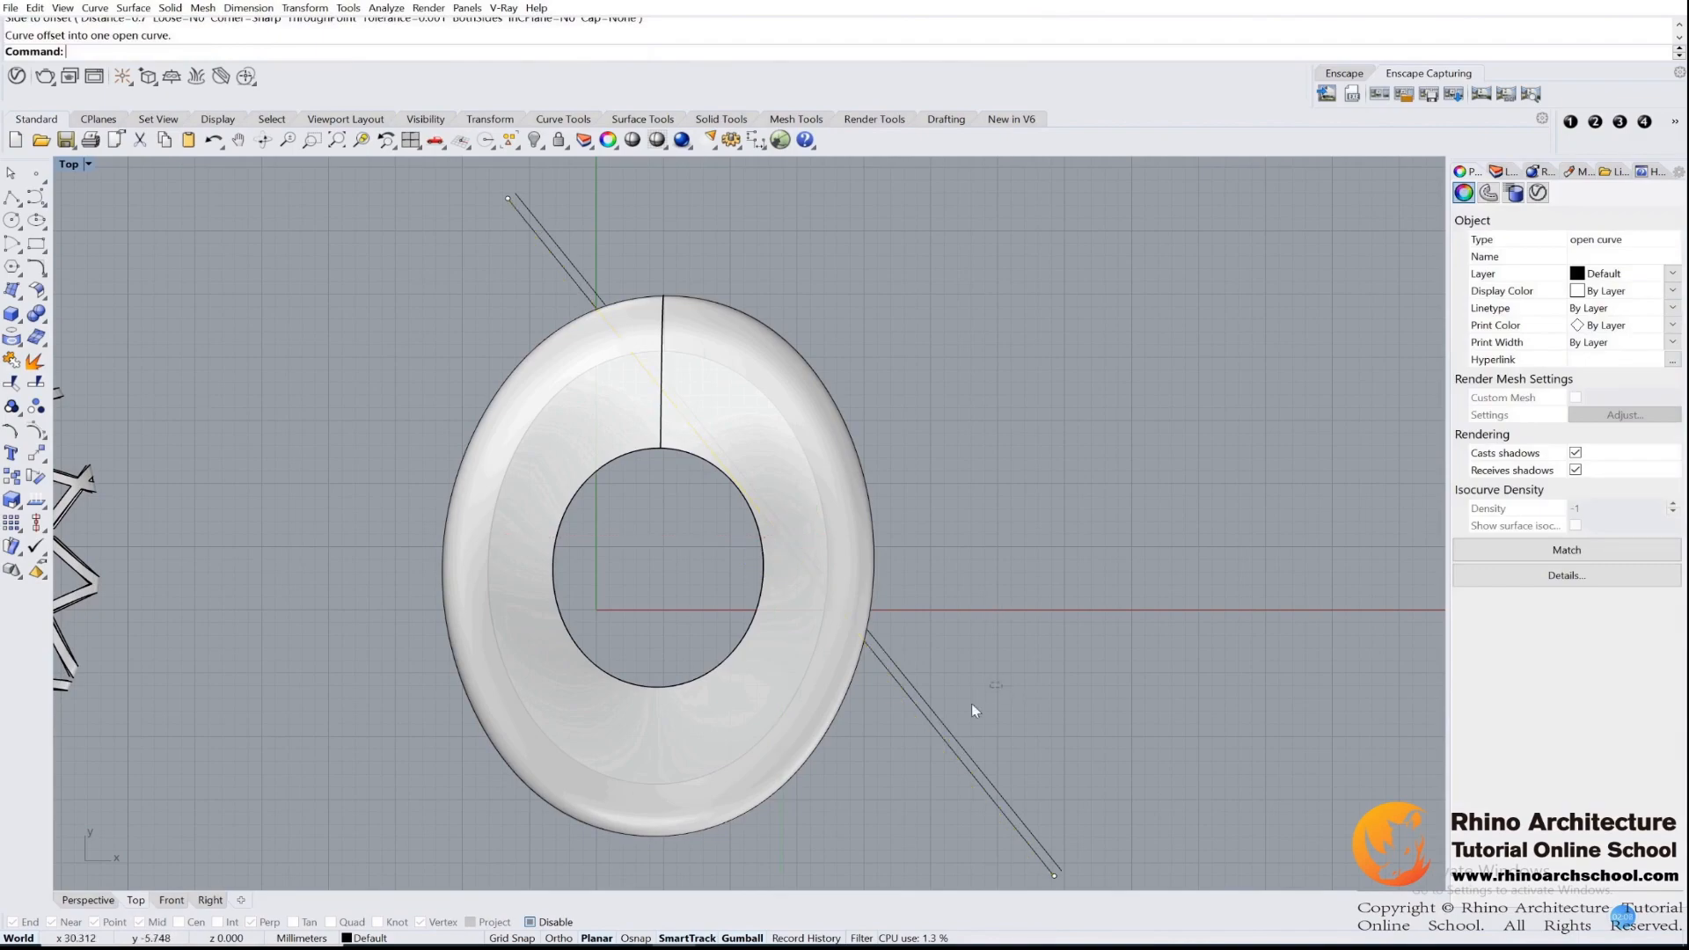
- Array the pair of diagonal lines along the inner ellipse curve with 15 items and Freeform orientation
scroll(889, 519, down, 2)
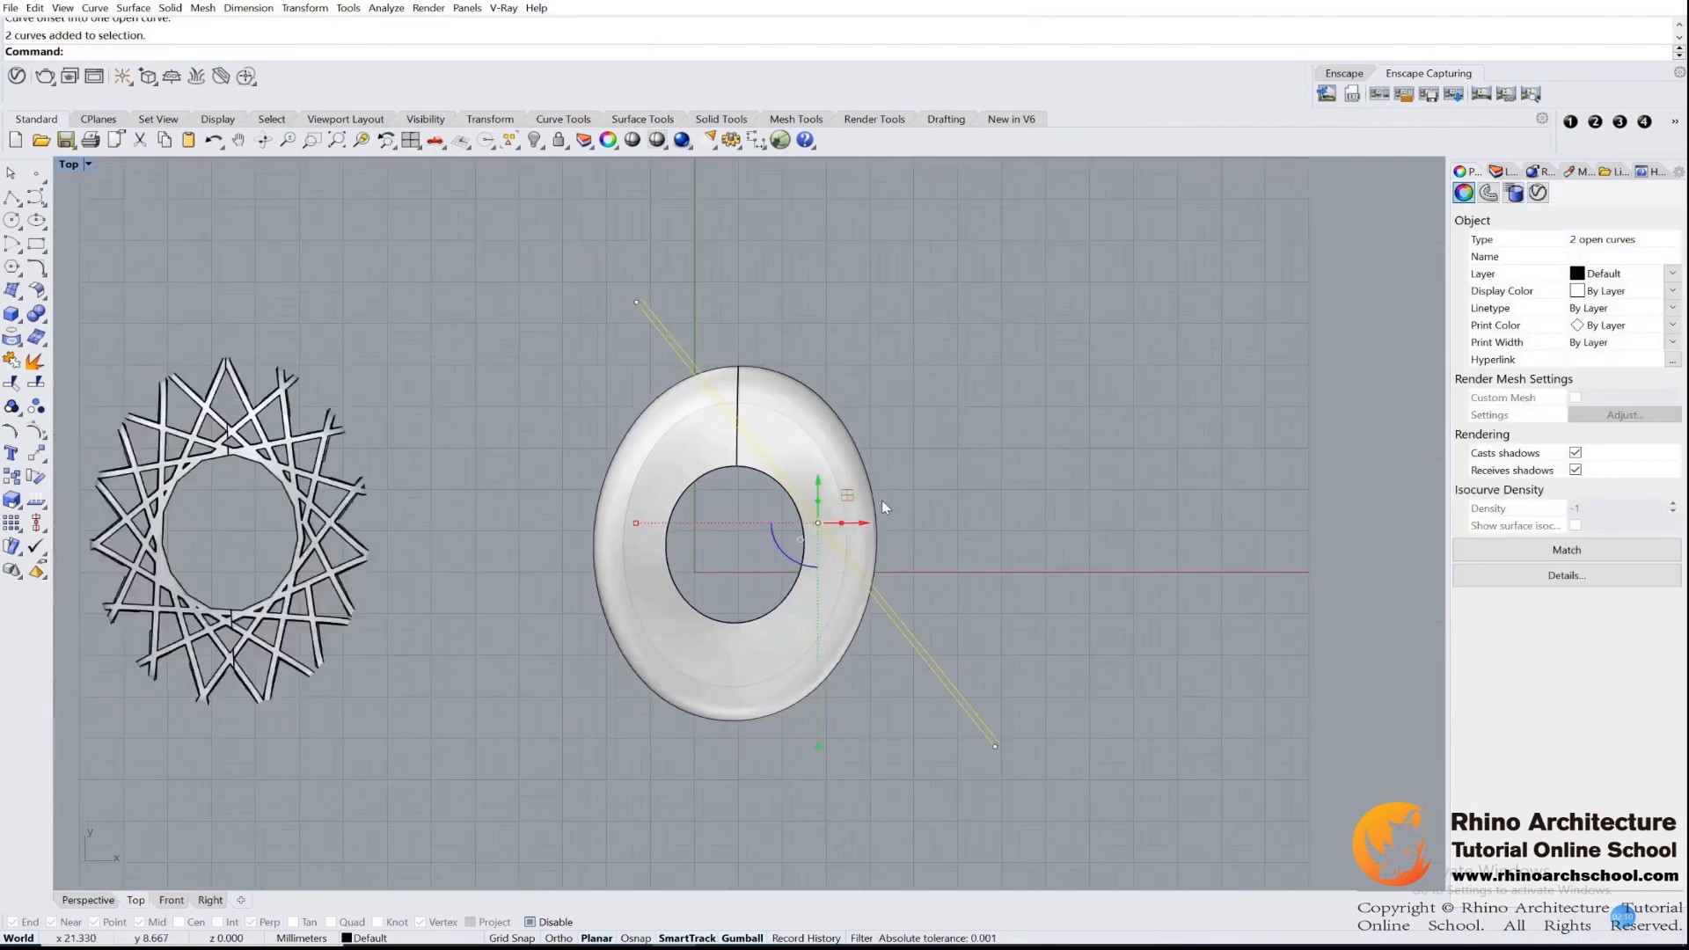
scroll(804, 581, up, 2)
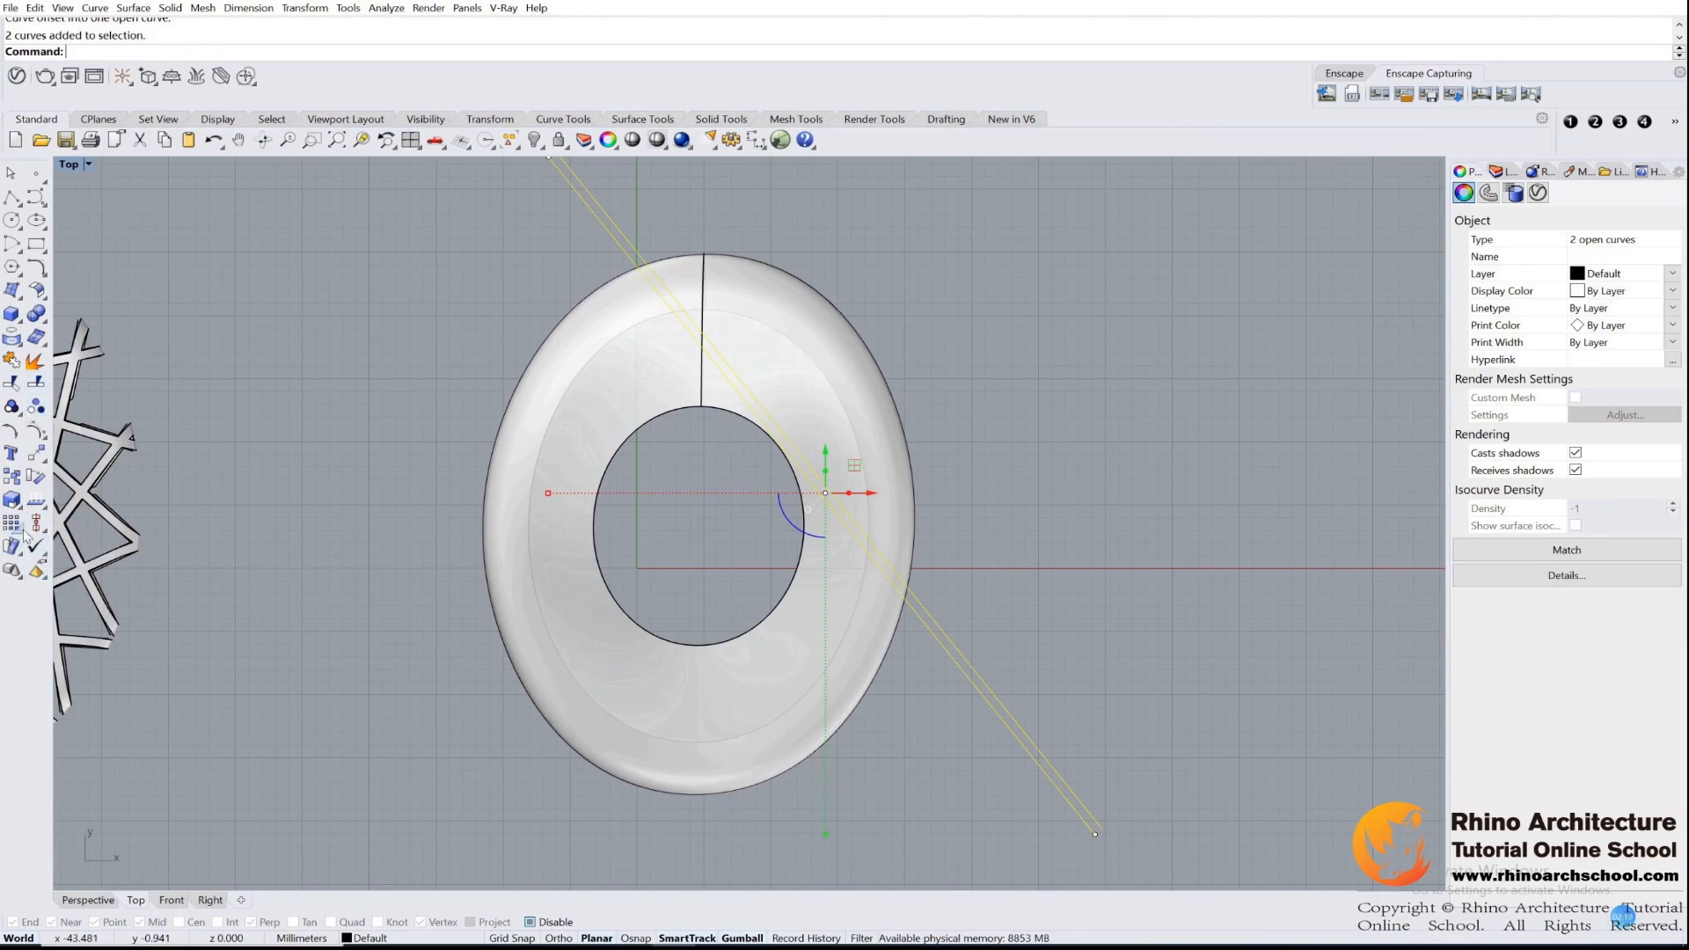
click(20, 530)
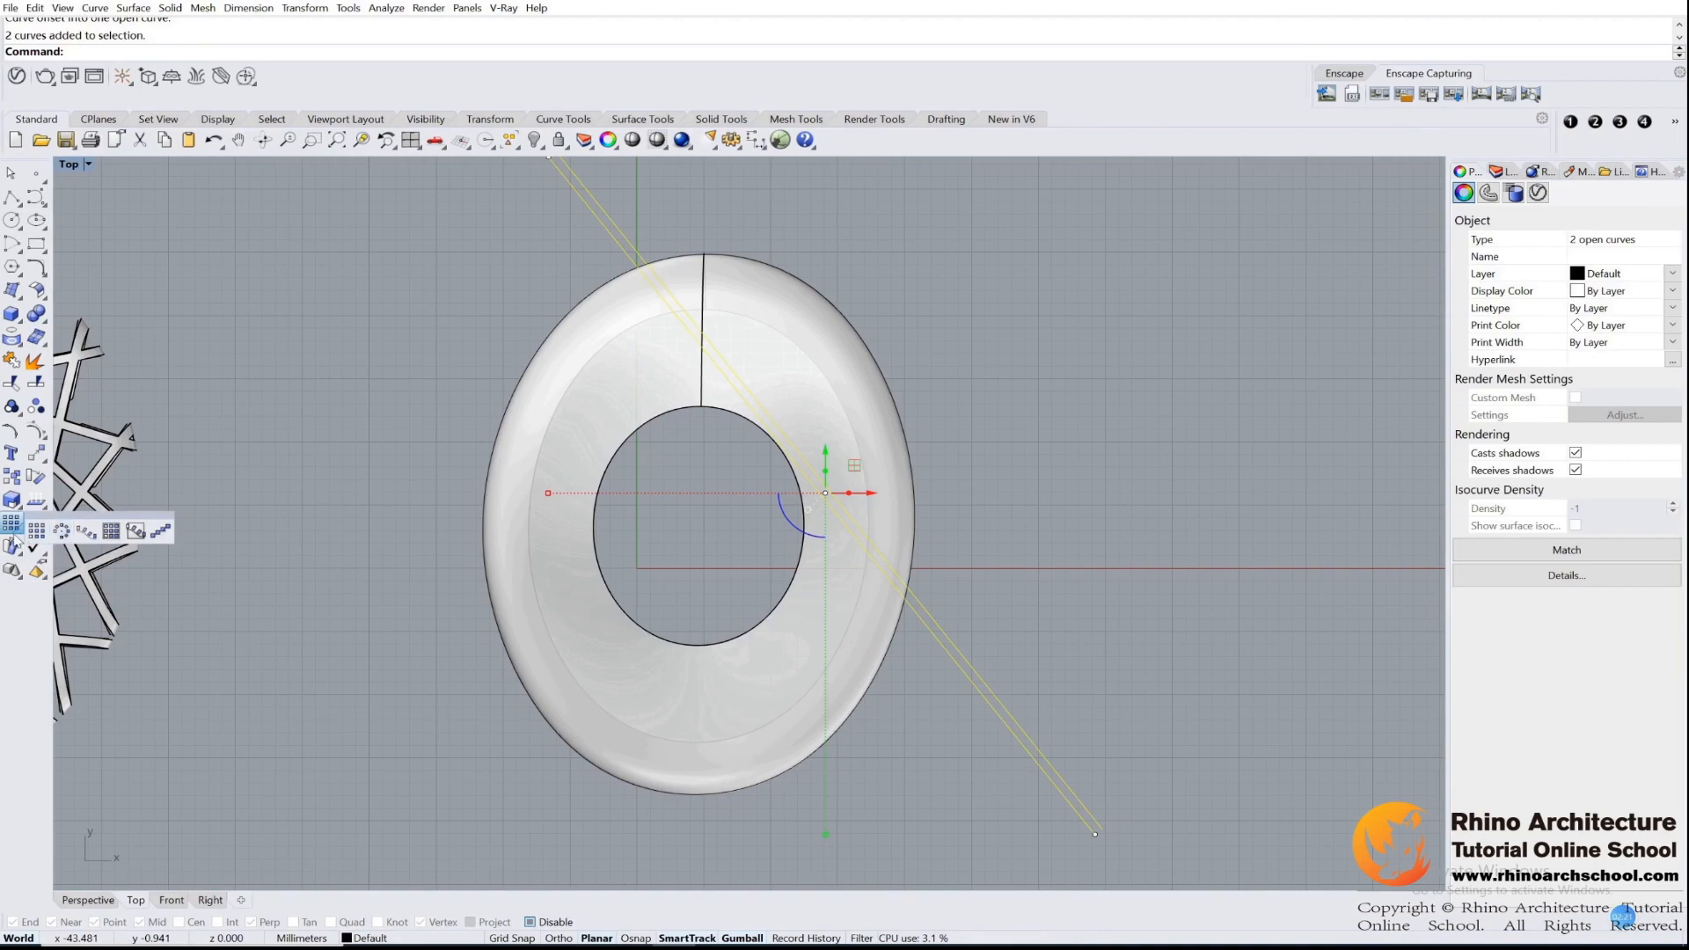
click(88, 532)
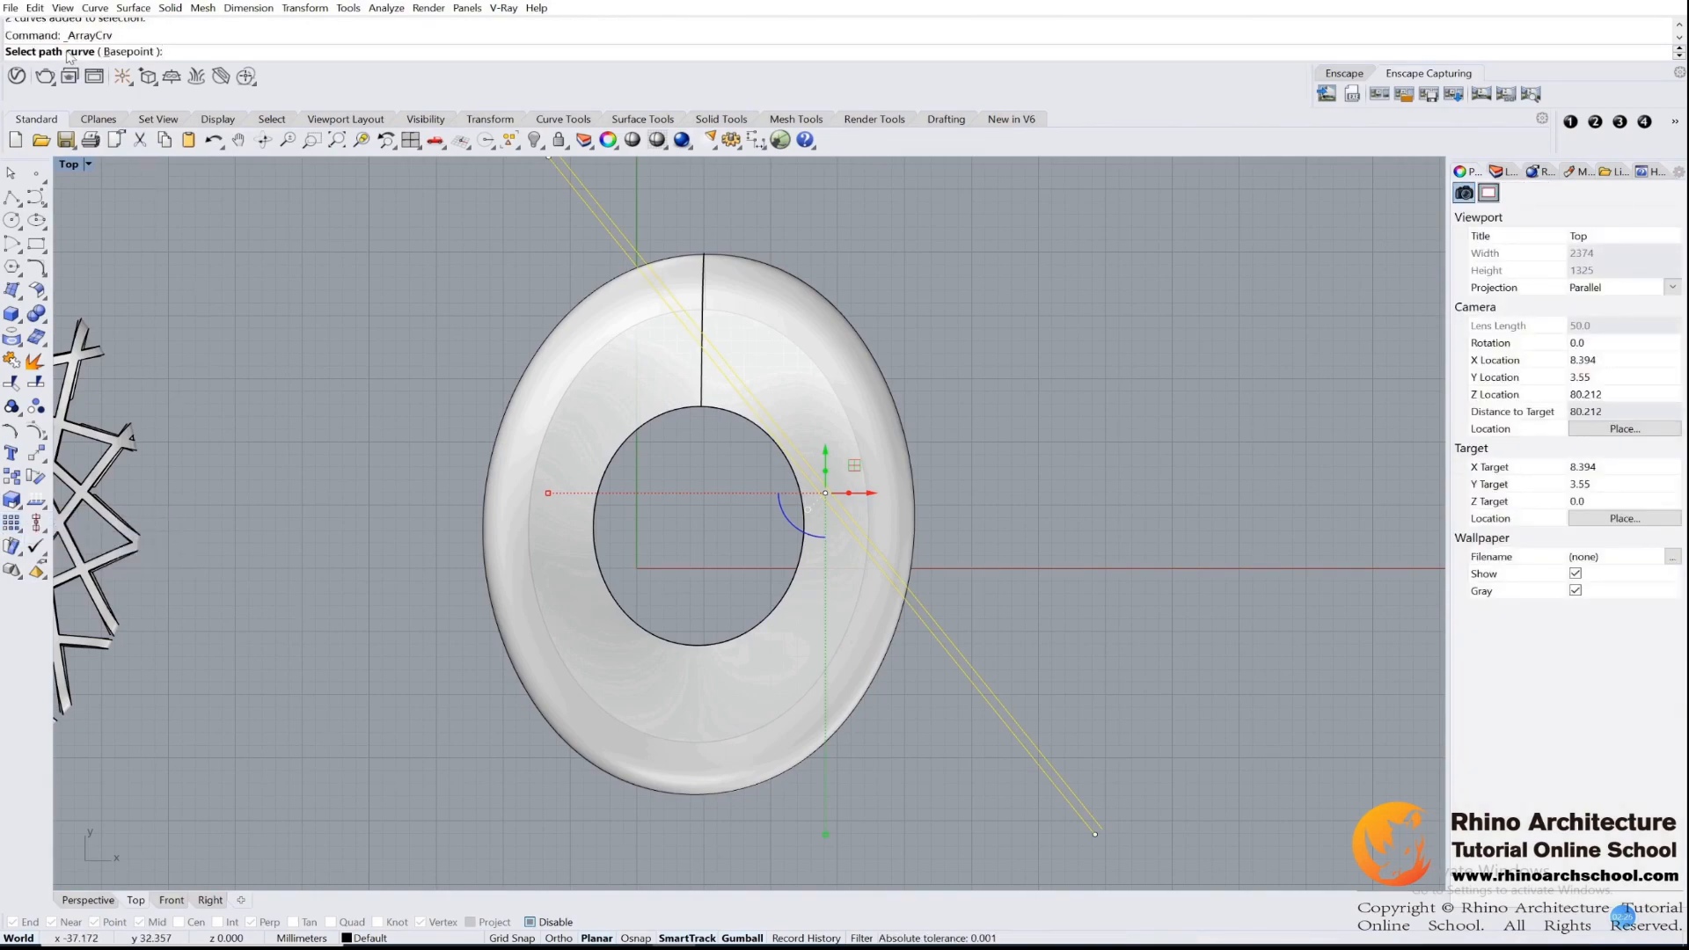
click(741, 420)
click(803, 458)
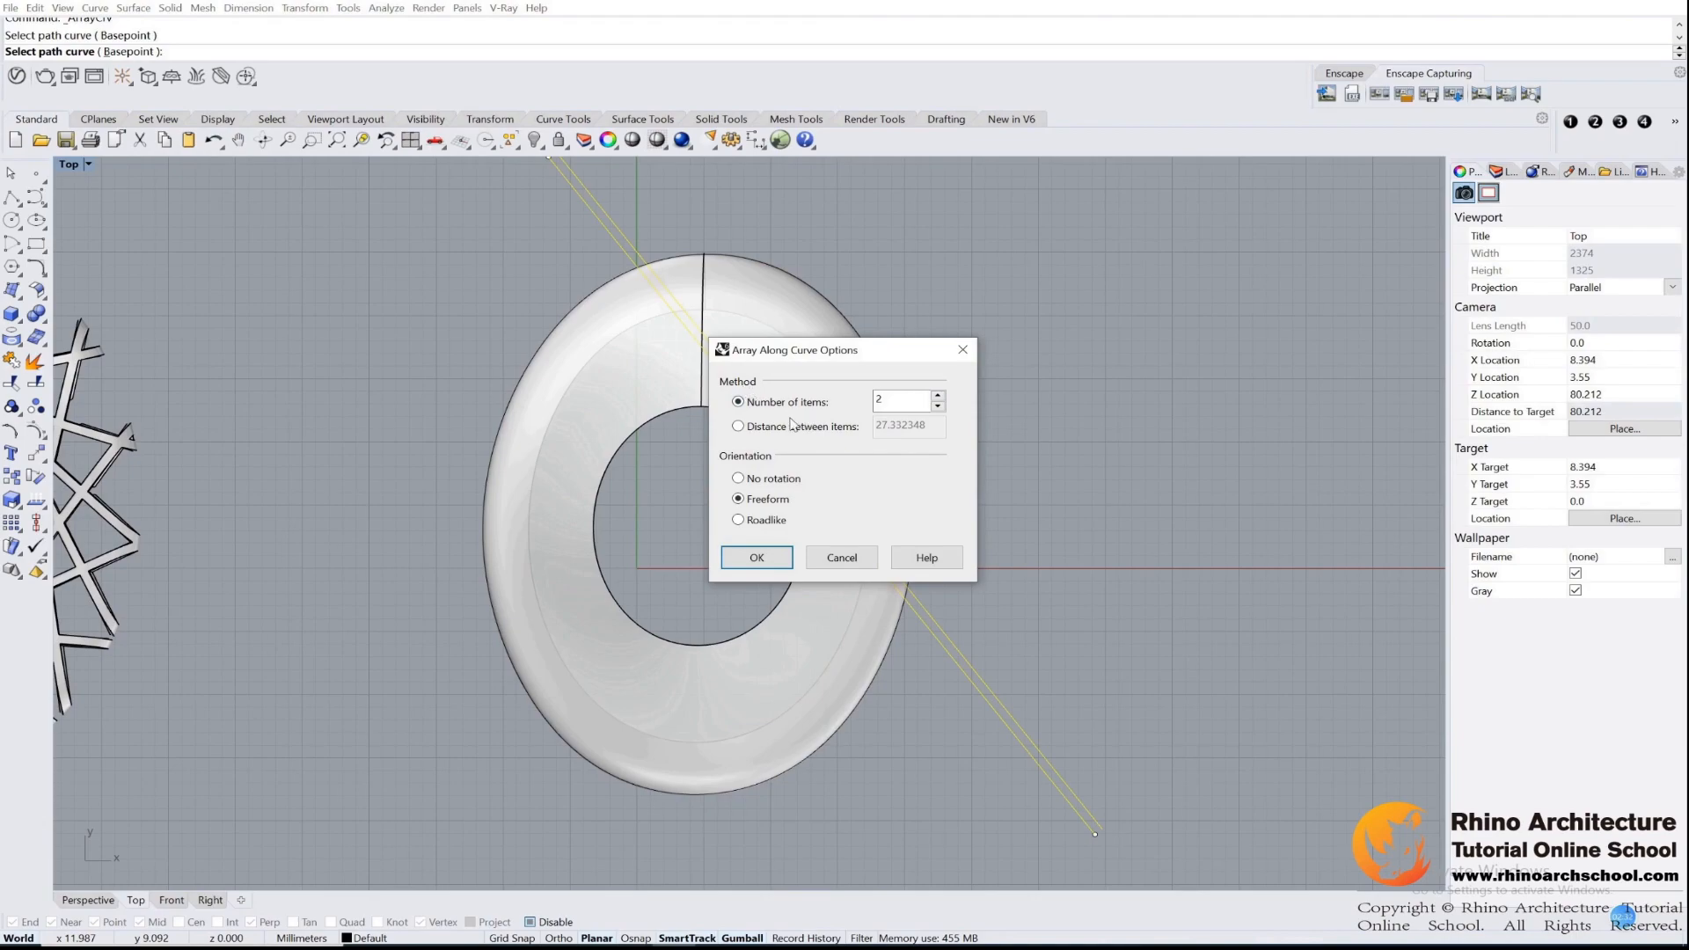
double_click(879, 403)
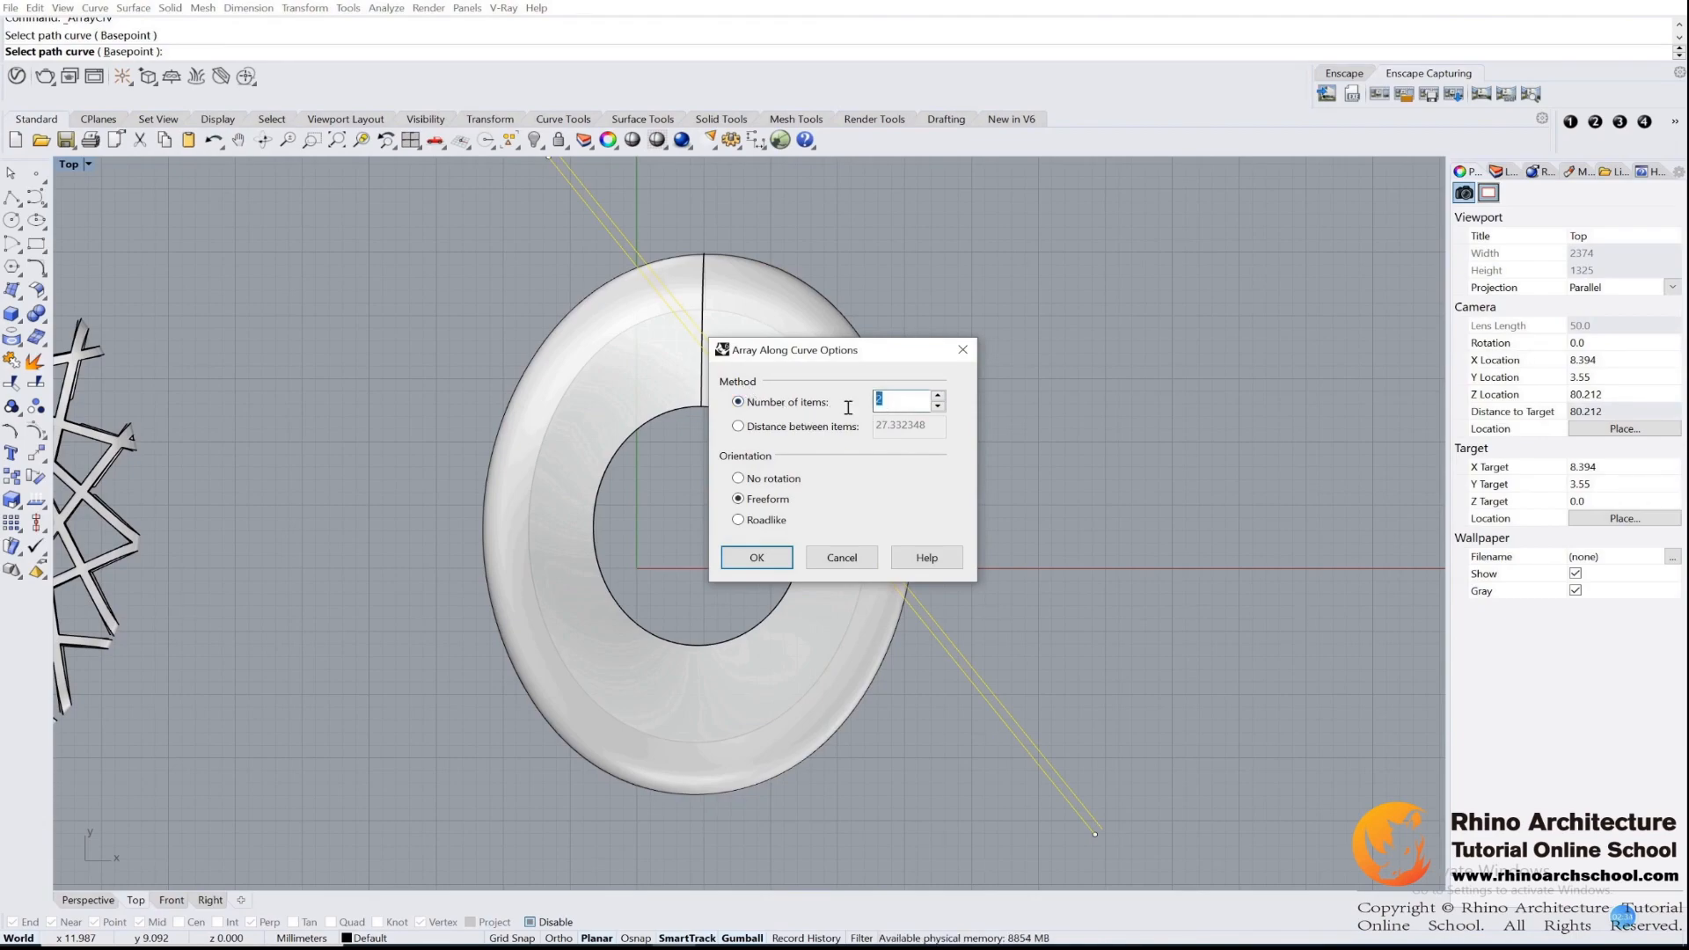
text(15)
click(765, 558)
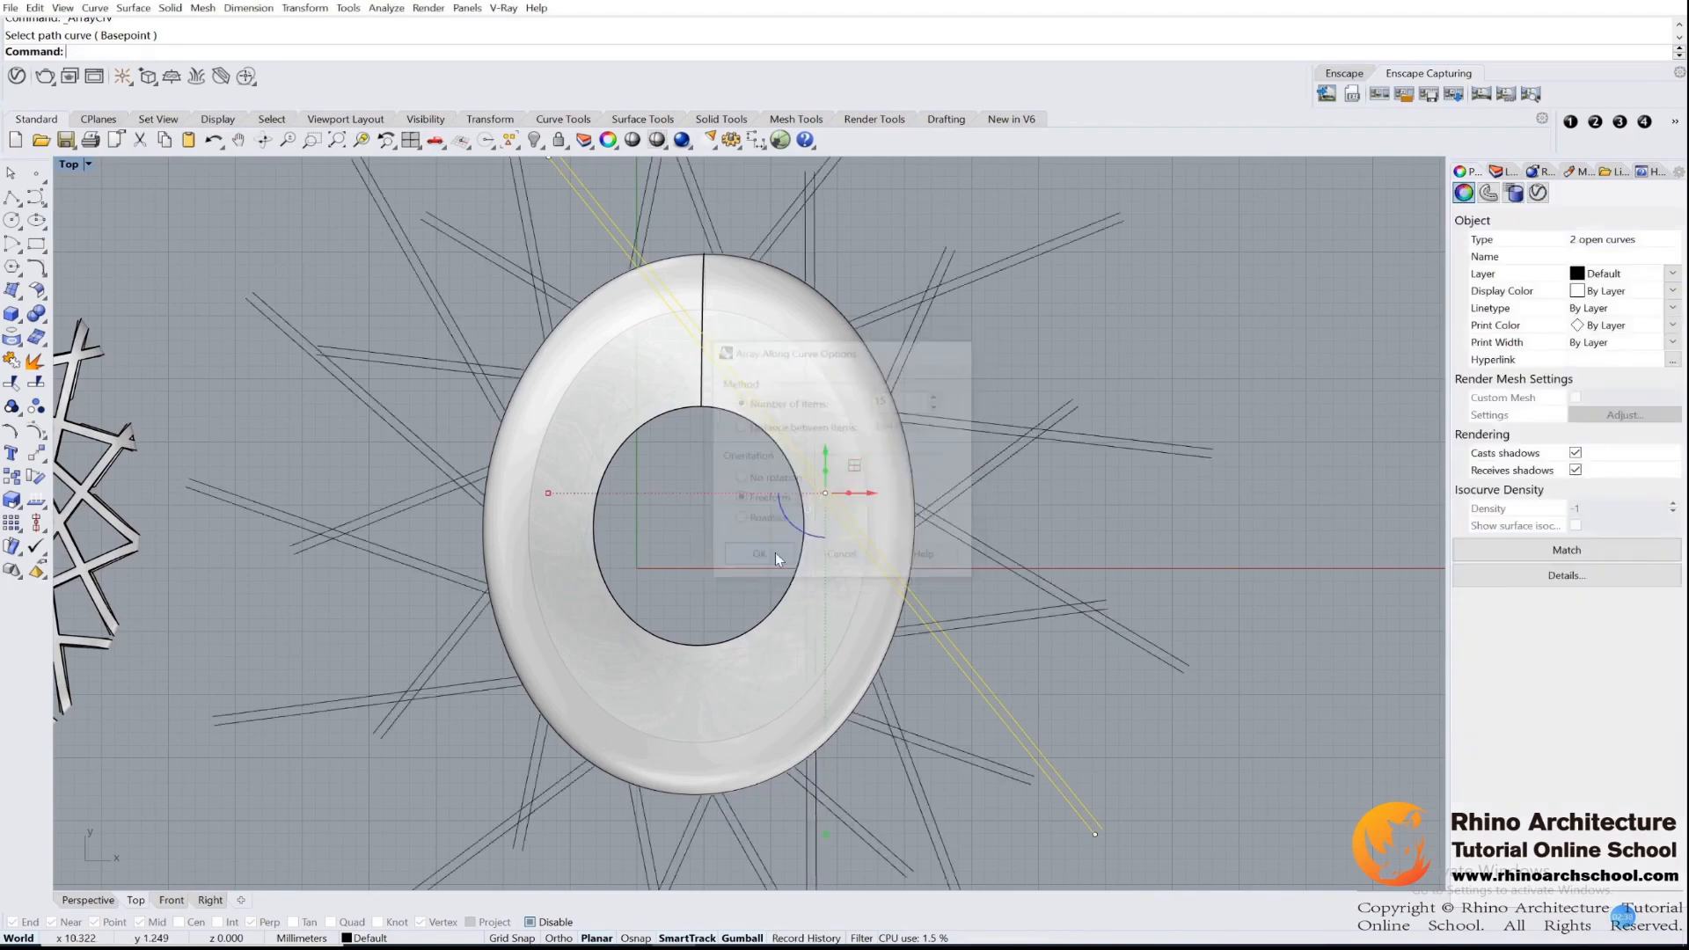
- Project all the arrayed line pairs onto the lofted ring surface with DeleteInput=No, and delete the resulting projected curves
scroll(863, 504, down, 3)
drag(1123, 215, 920, 676)
drag(1033, 698, 623, 627)
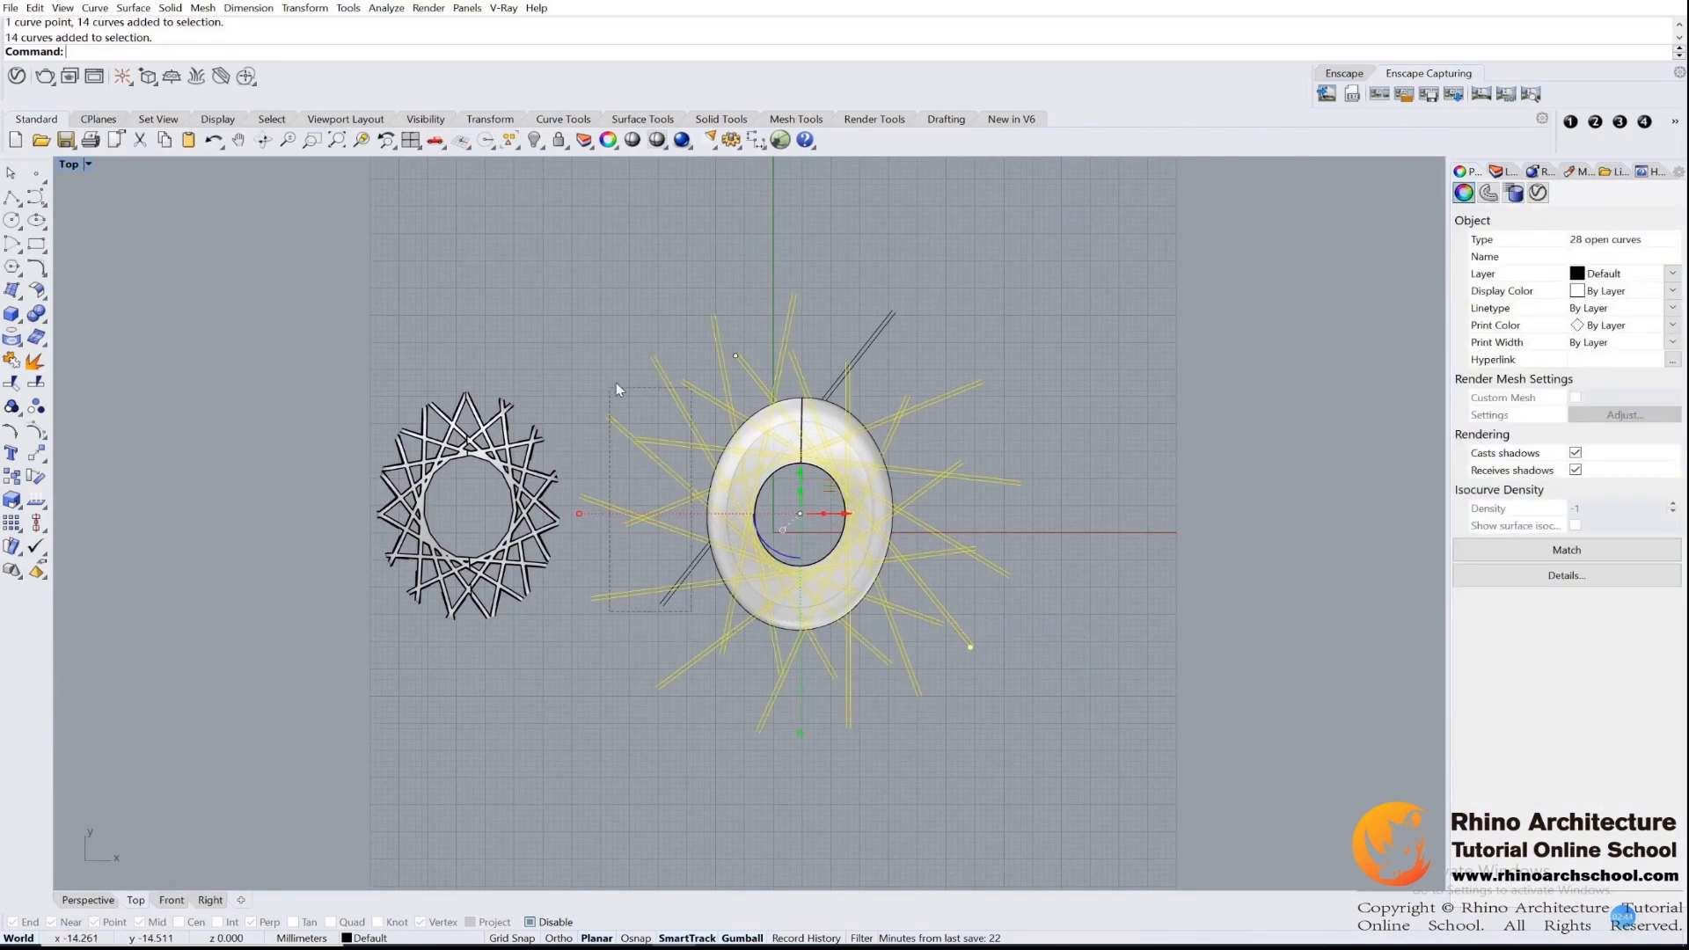
drag(616, 388, 616, 387)
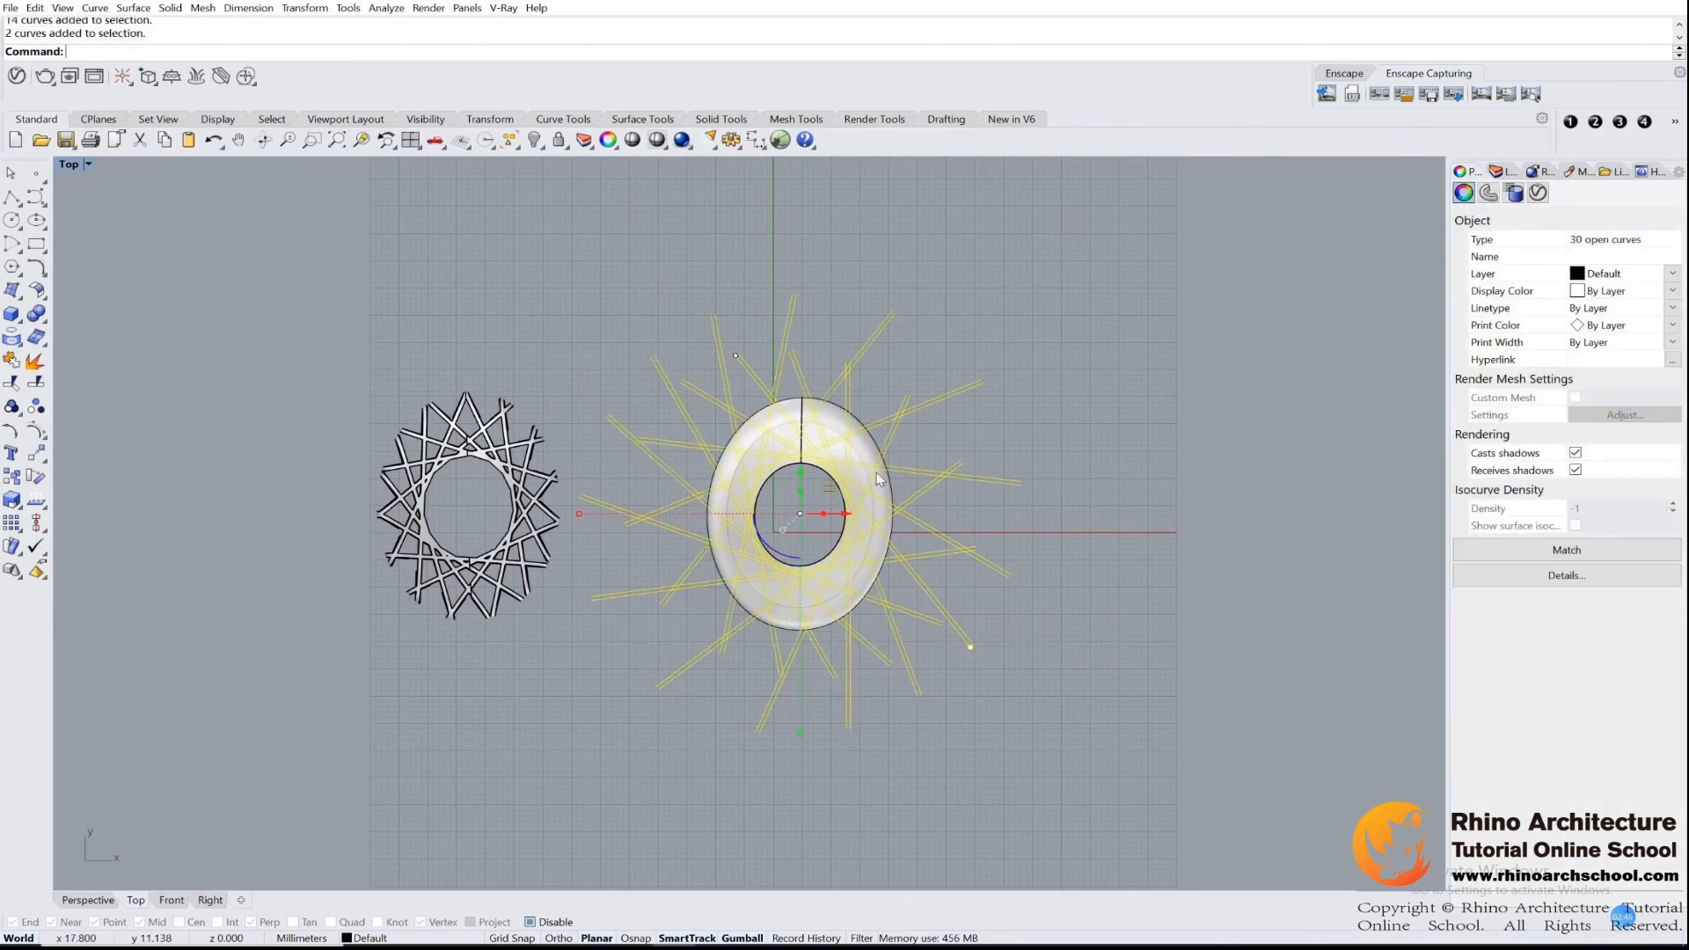
scroll(877, 477, up, 4)
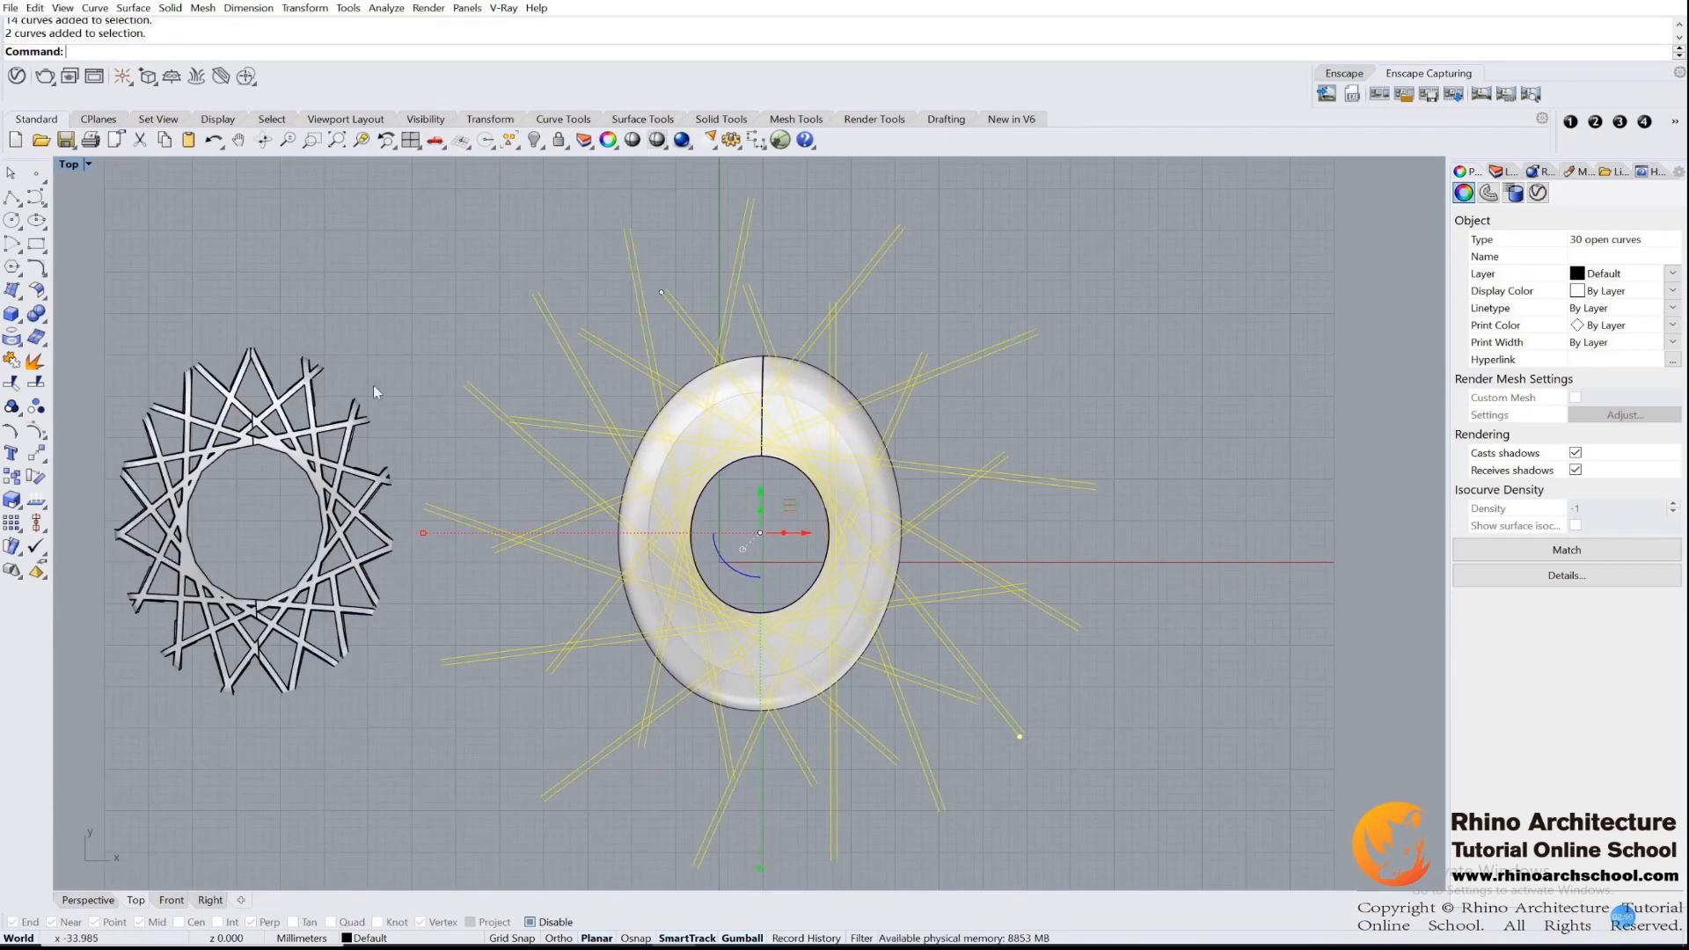
click(13, 341)
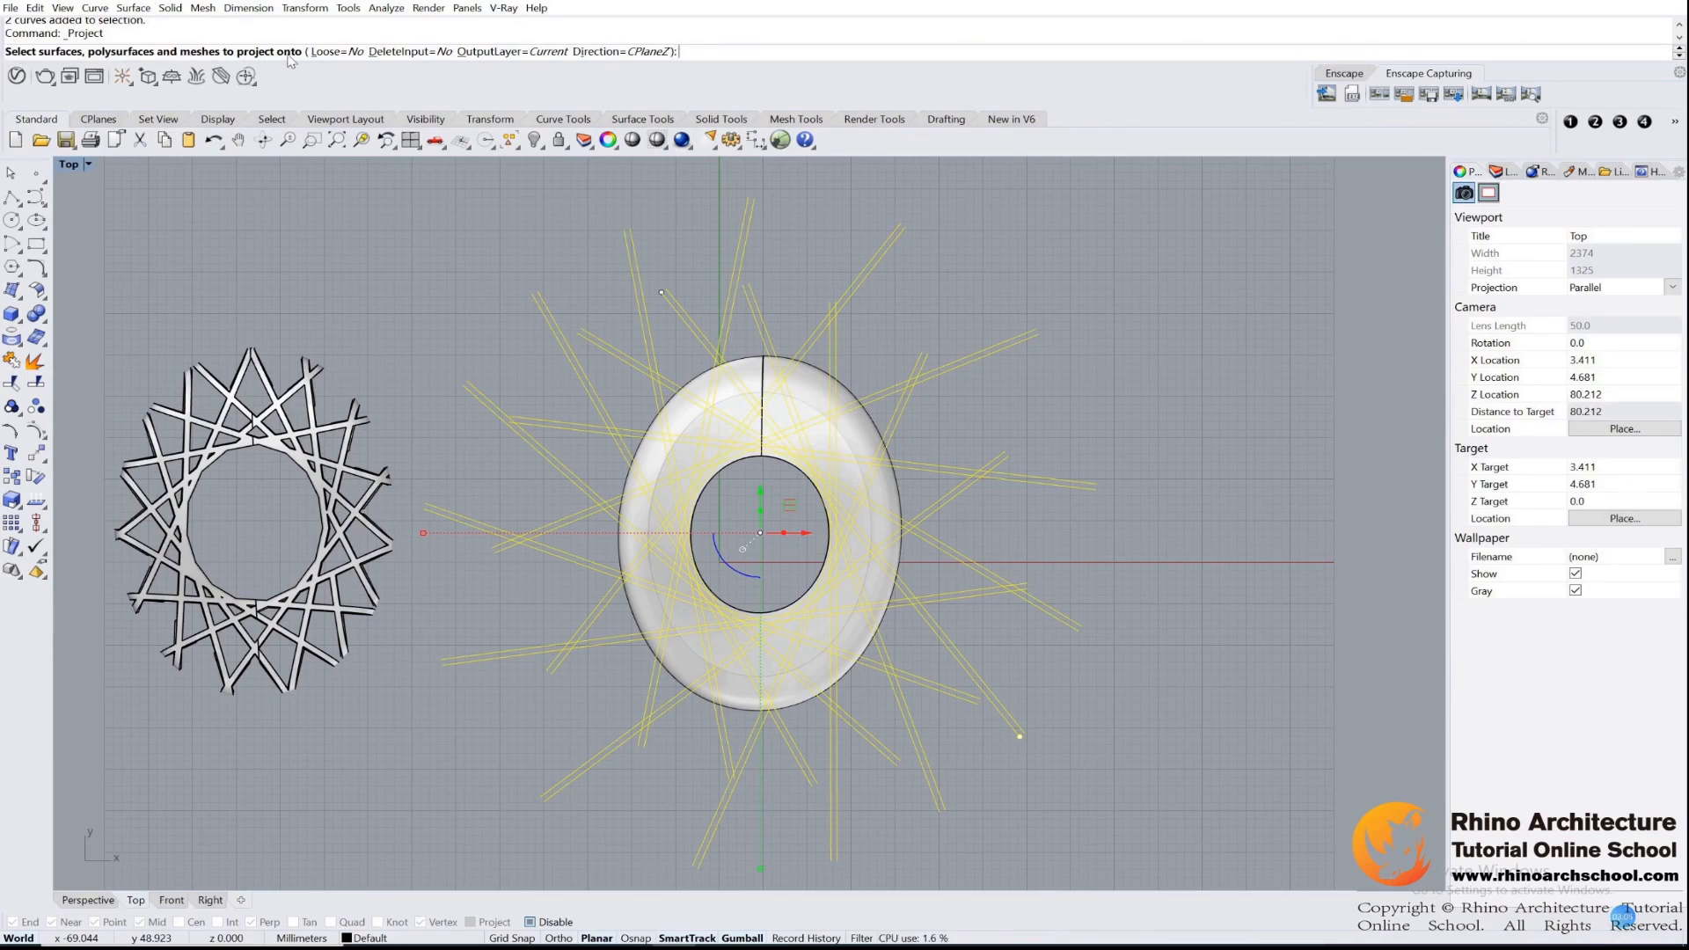
click(810, 391)
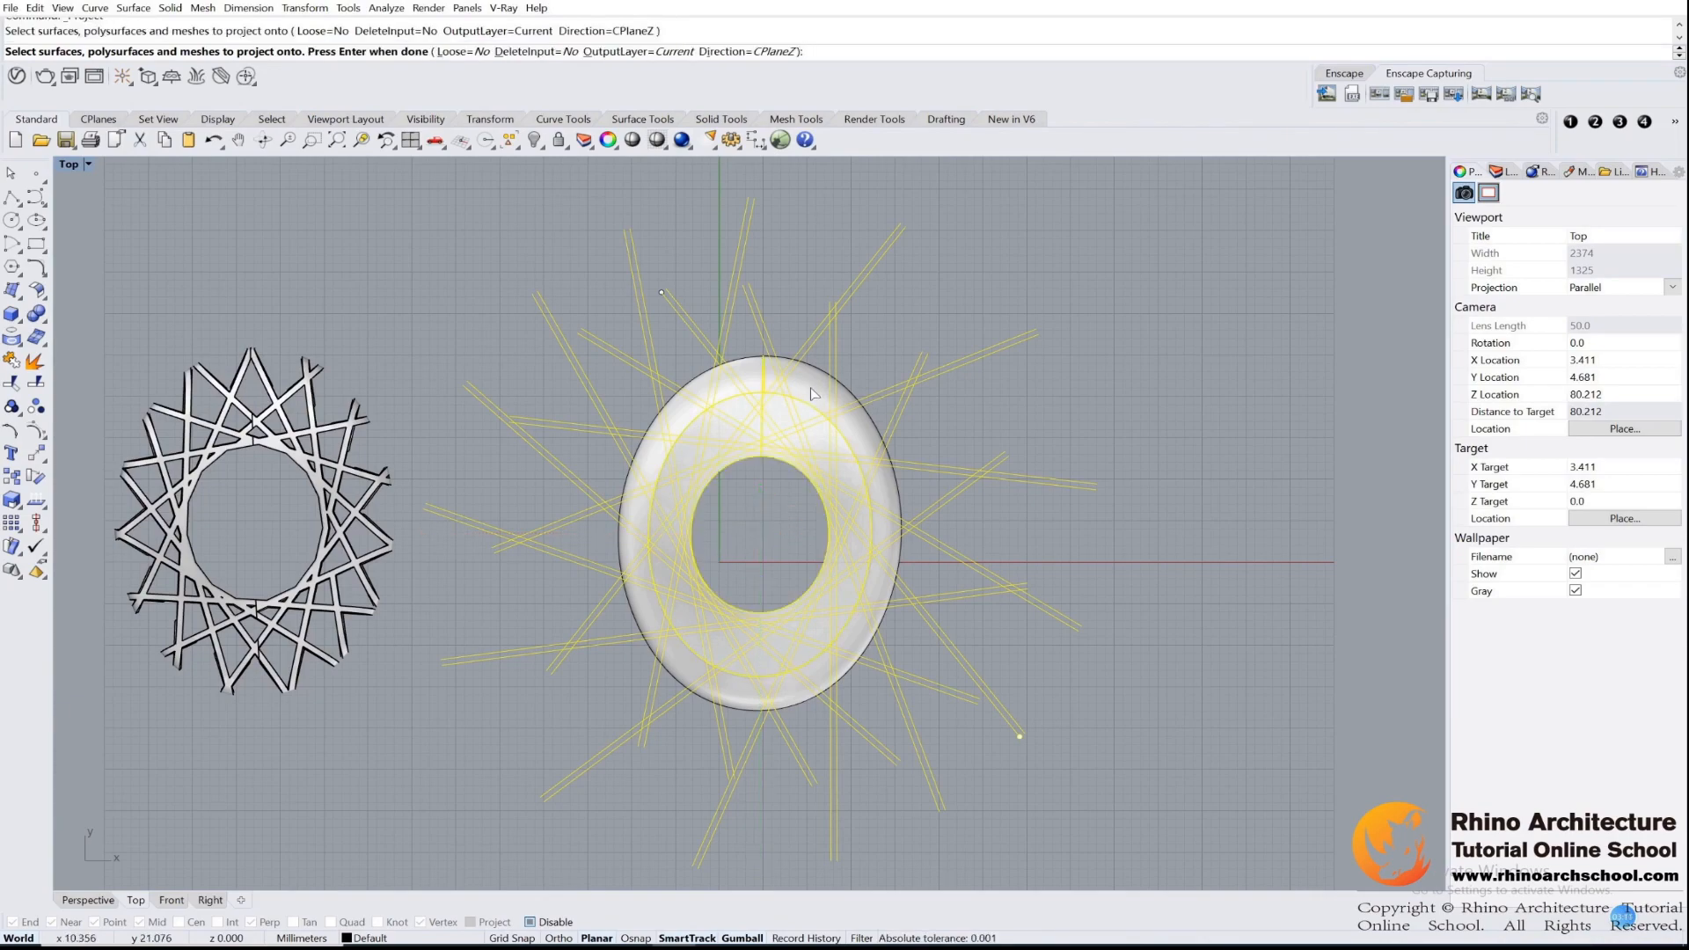
key(Return)
scroll(869, 410, up, 5)
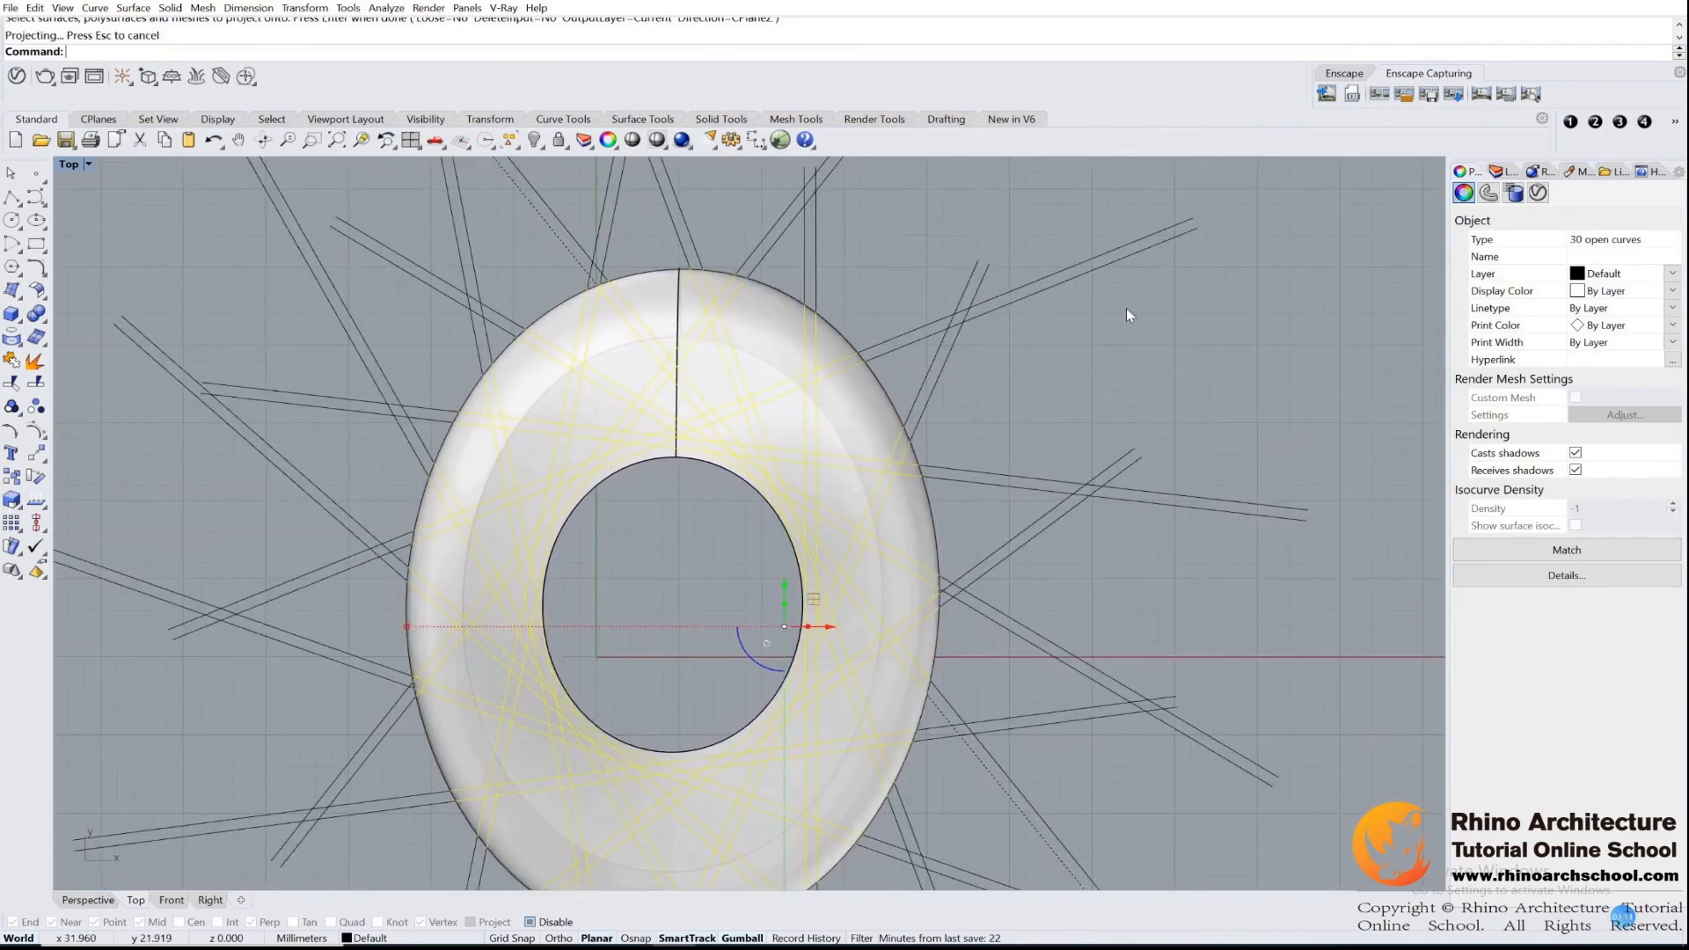
scroll(854, 223, down, 4)
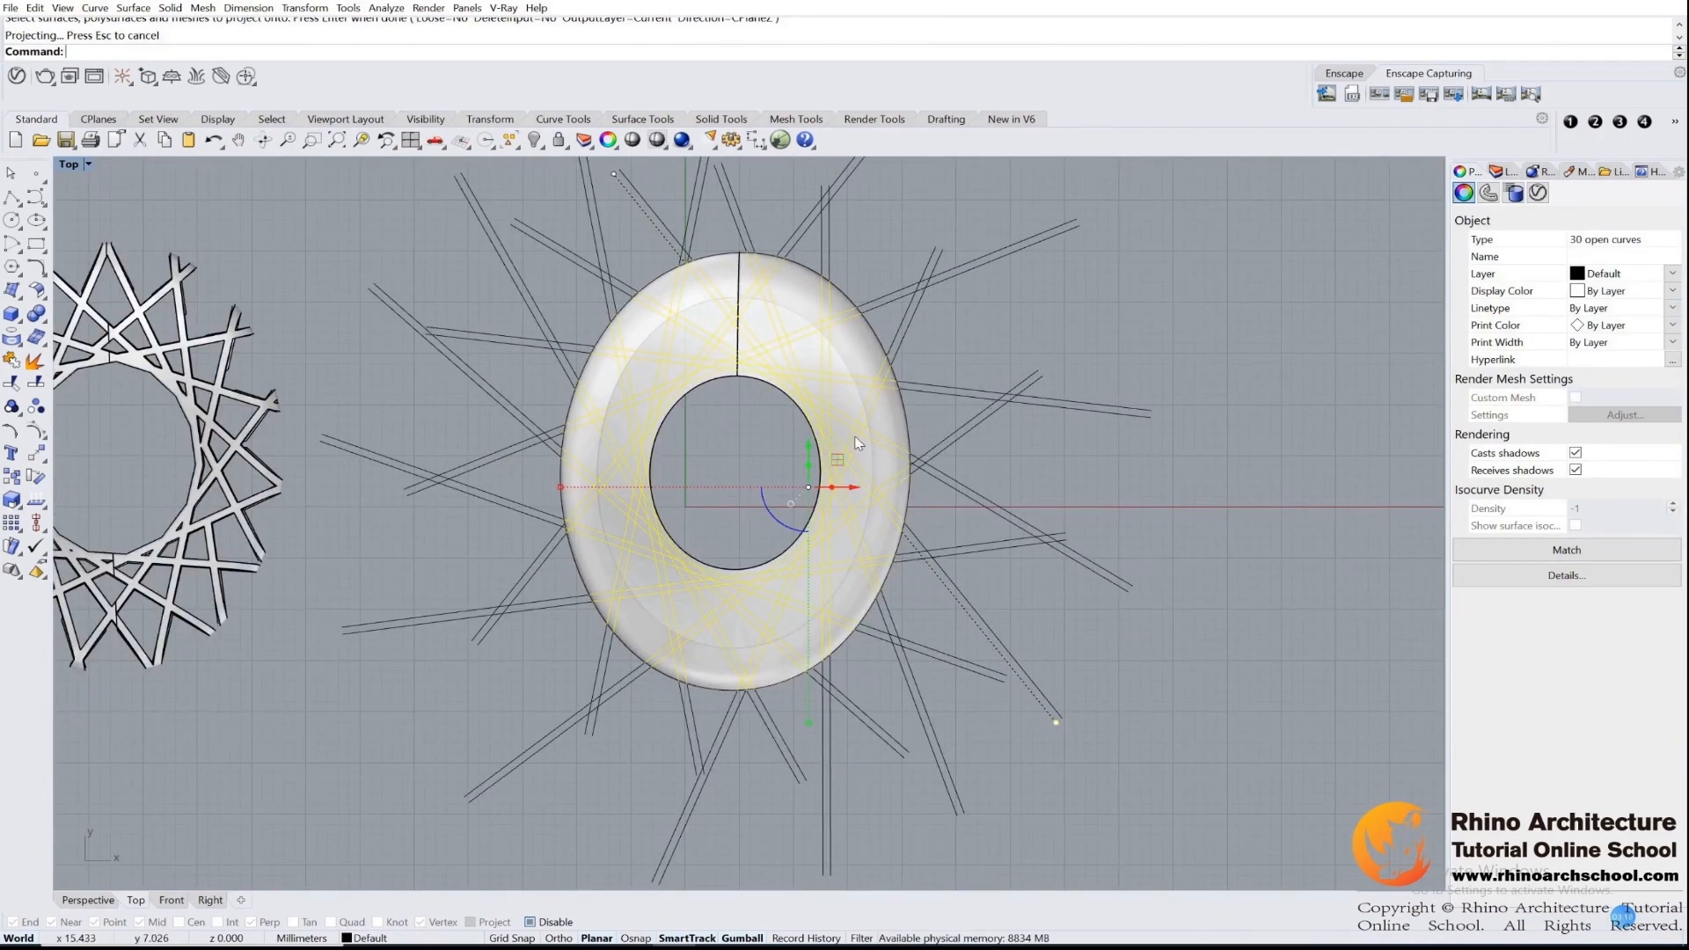
key(Delete)
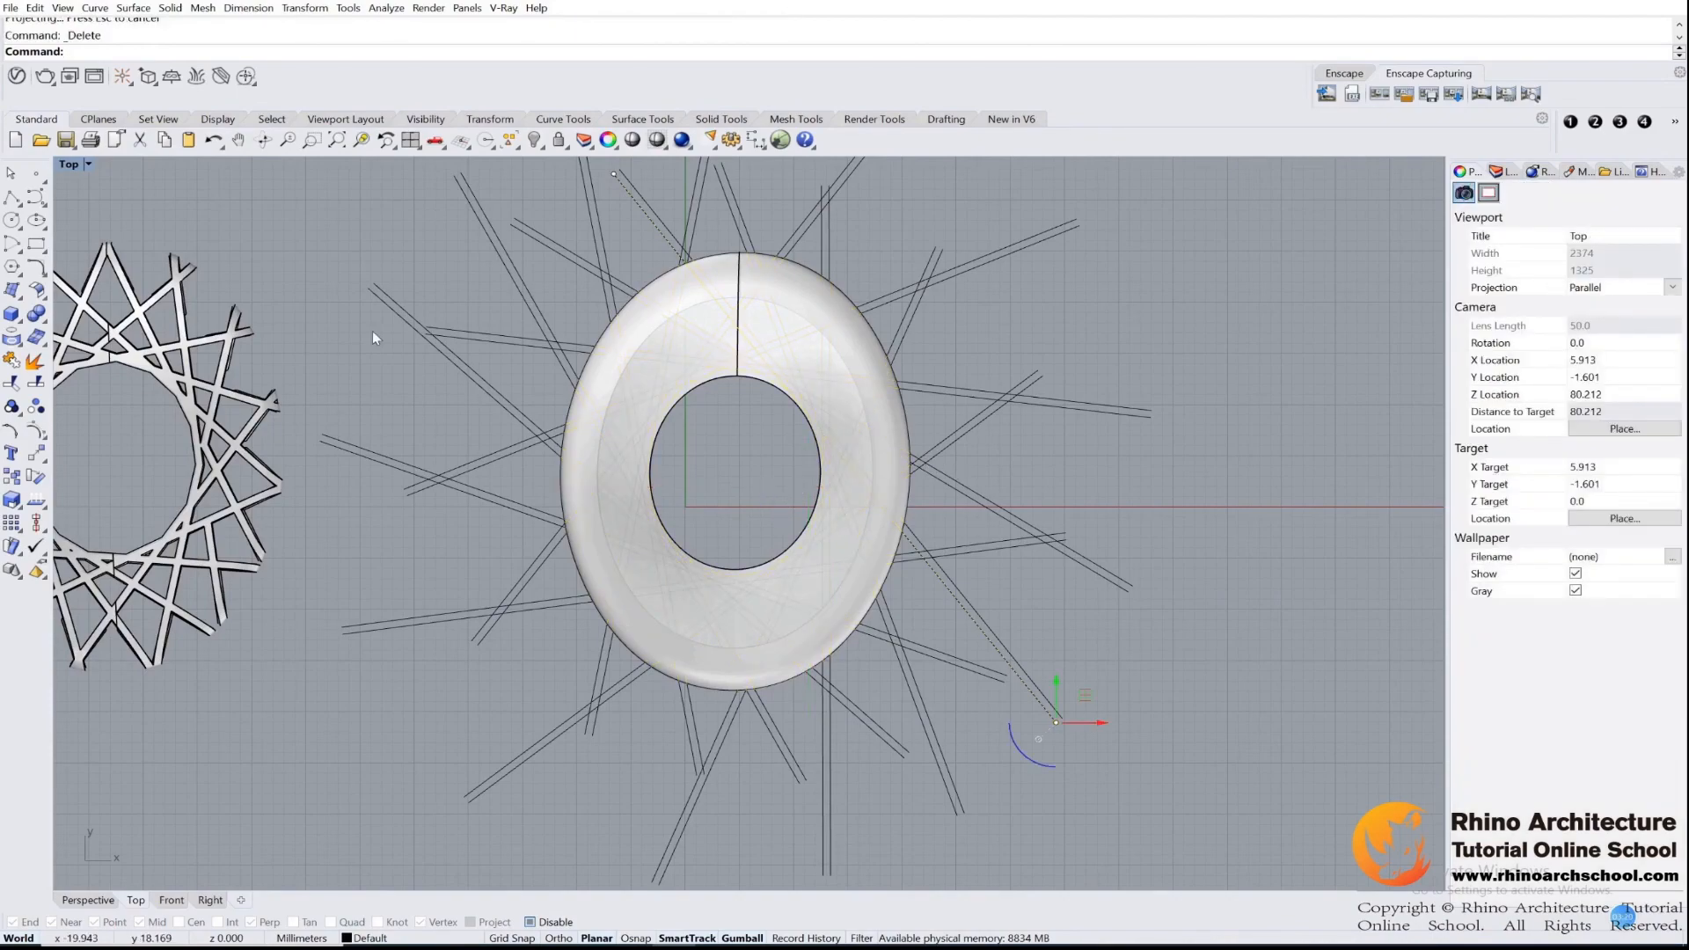
- Project all the arrayed line pairs onto the lofted ring surface along the CPlane Z direction with DeleteInput=Yes
drag(1173, 308, 952, 686)
drag(1090, 808, 425, 445)
click(14, 340)
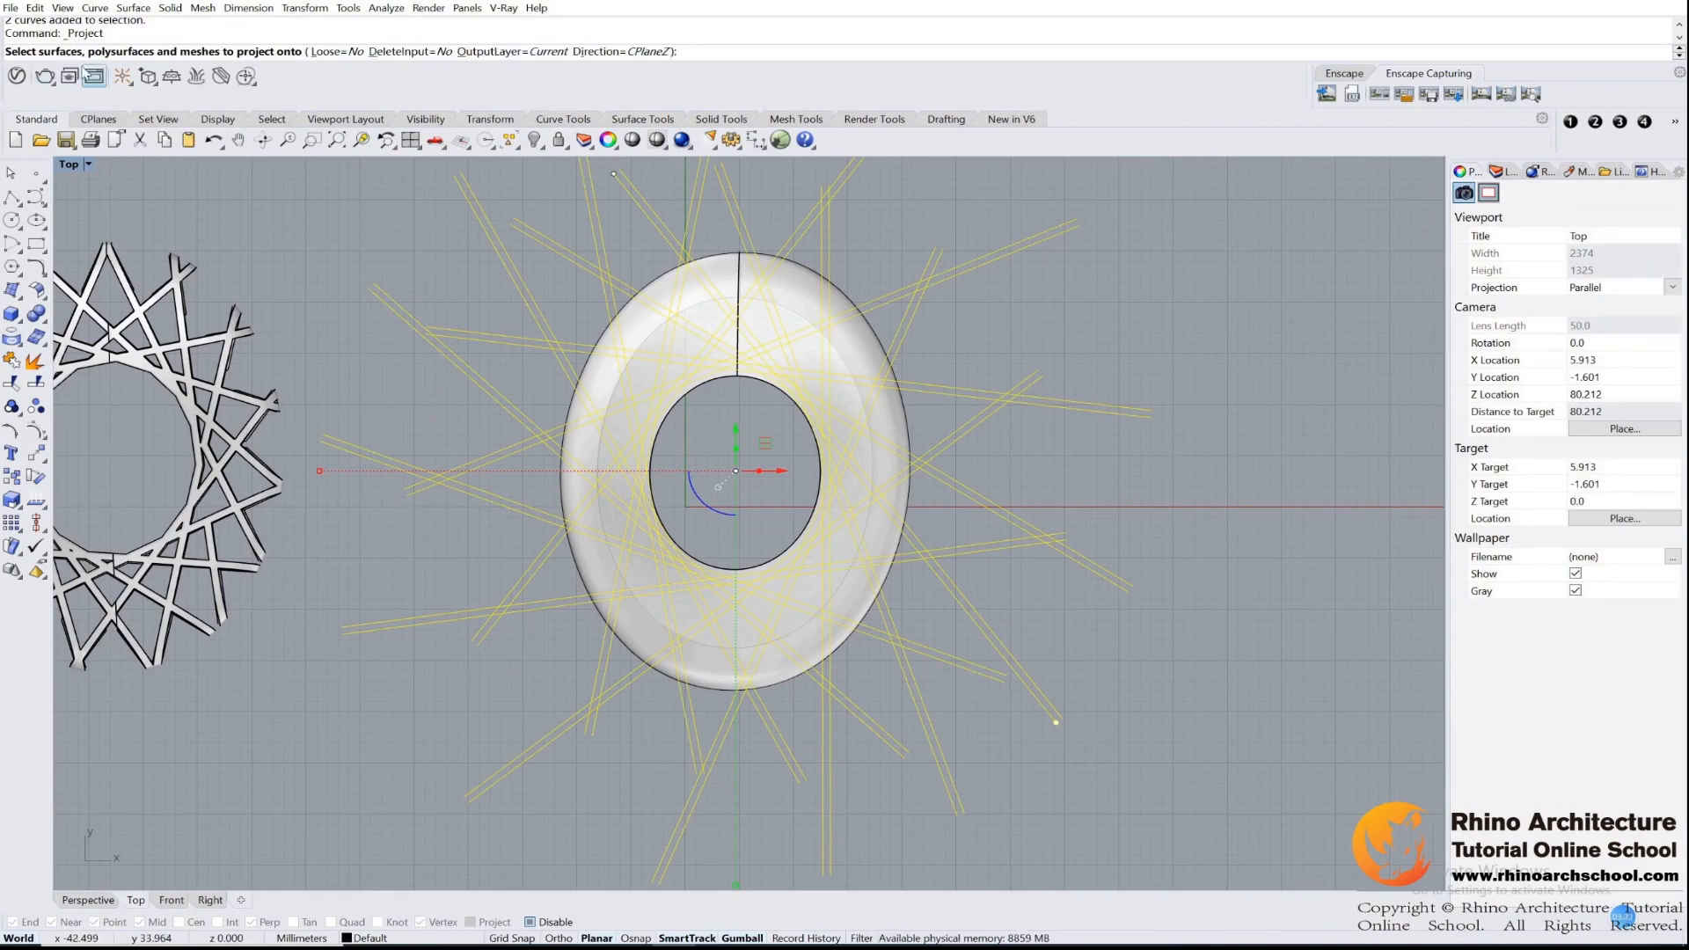
click(698, 314)
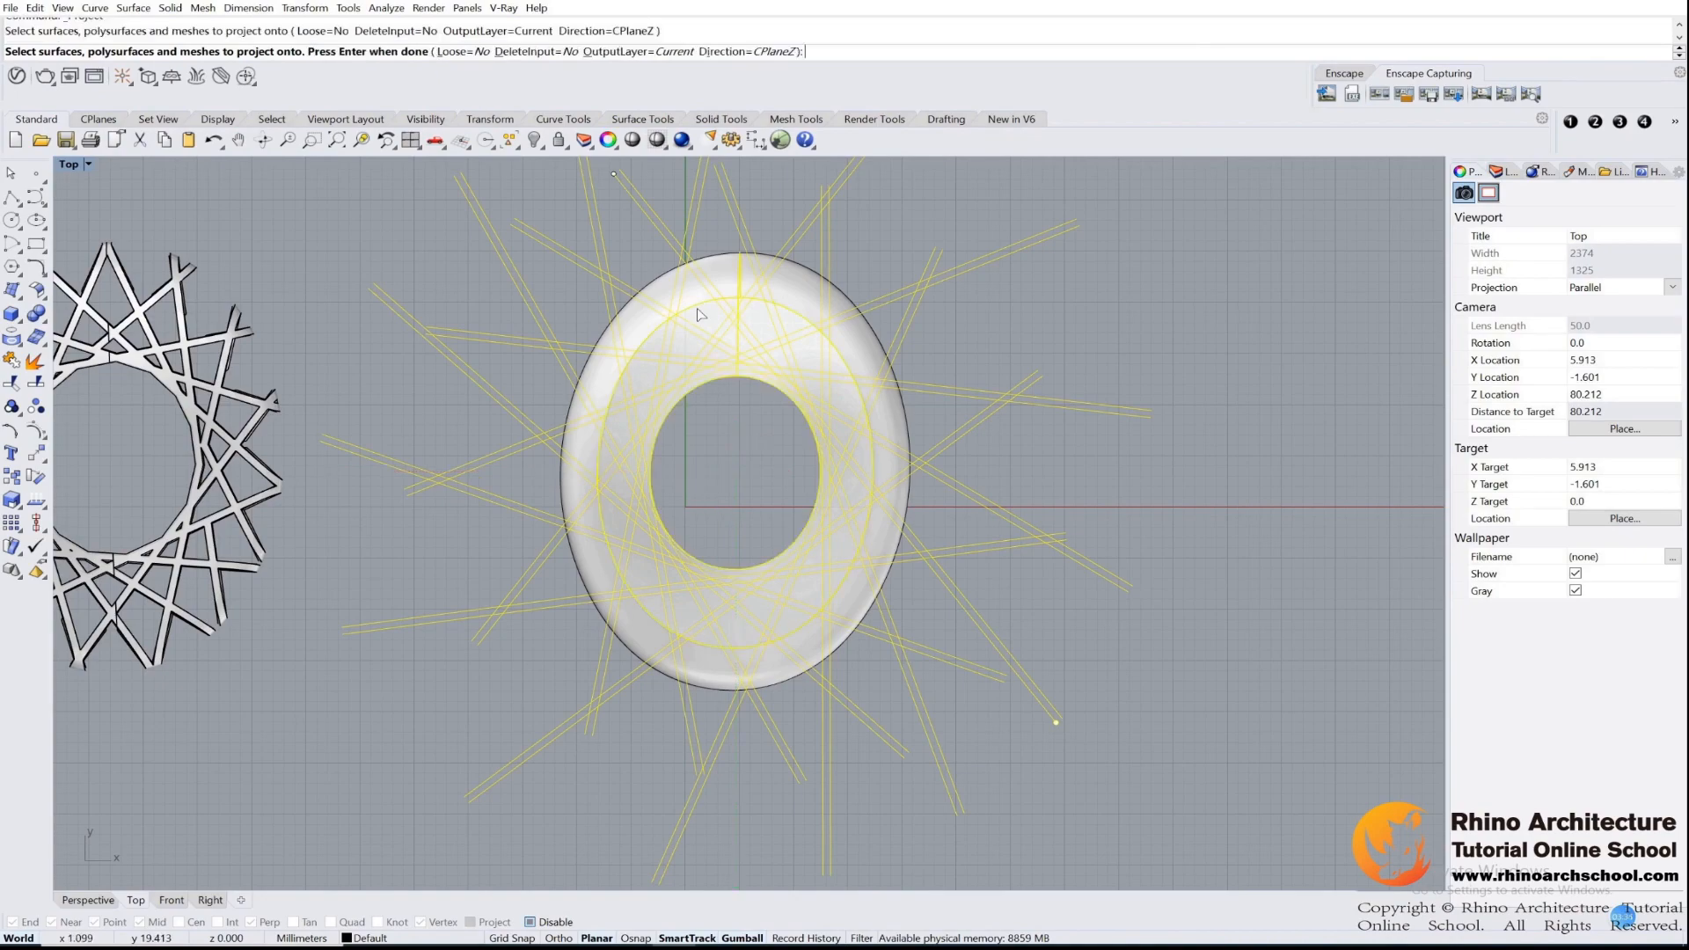
click(524, 55)
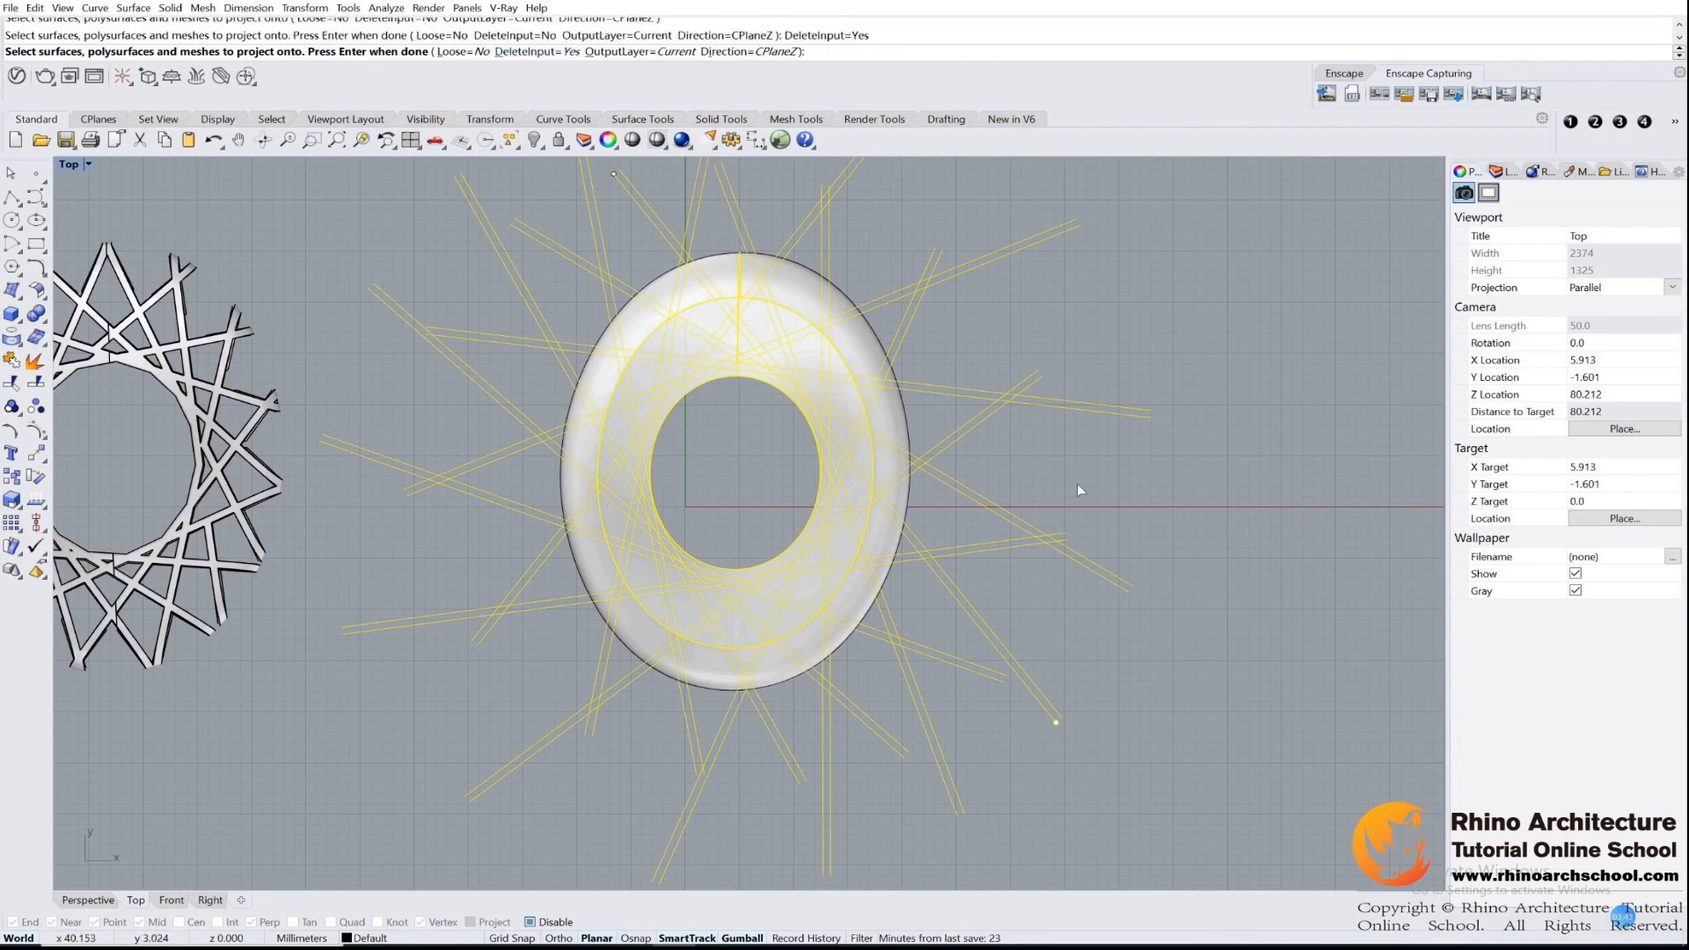
key(Return)
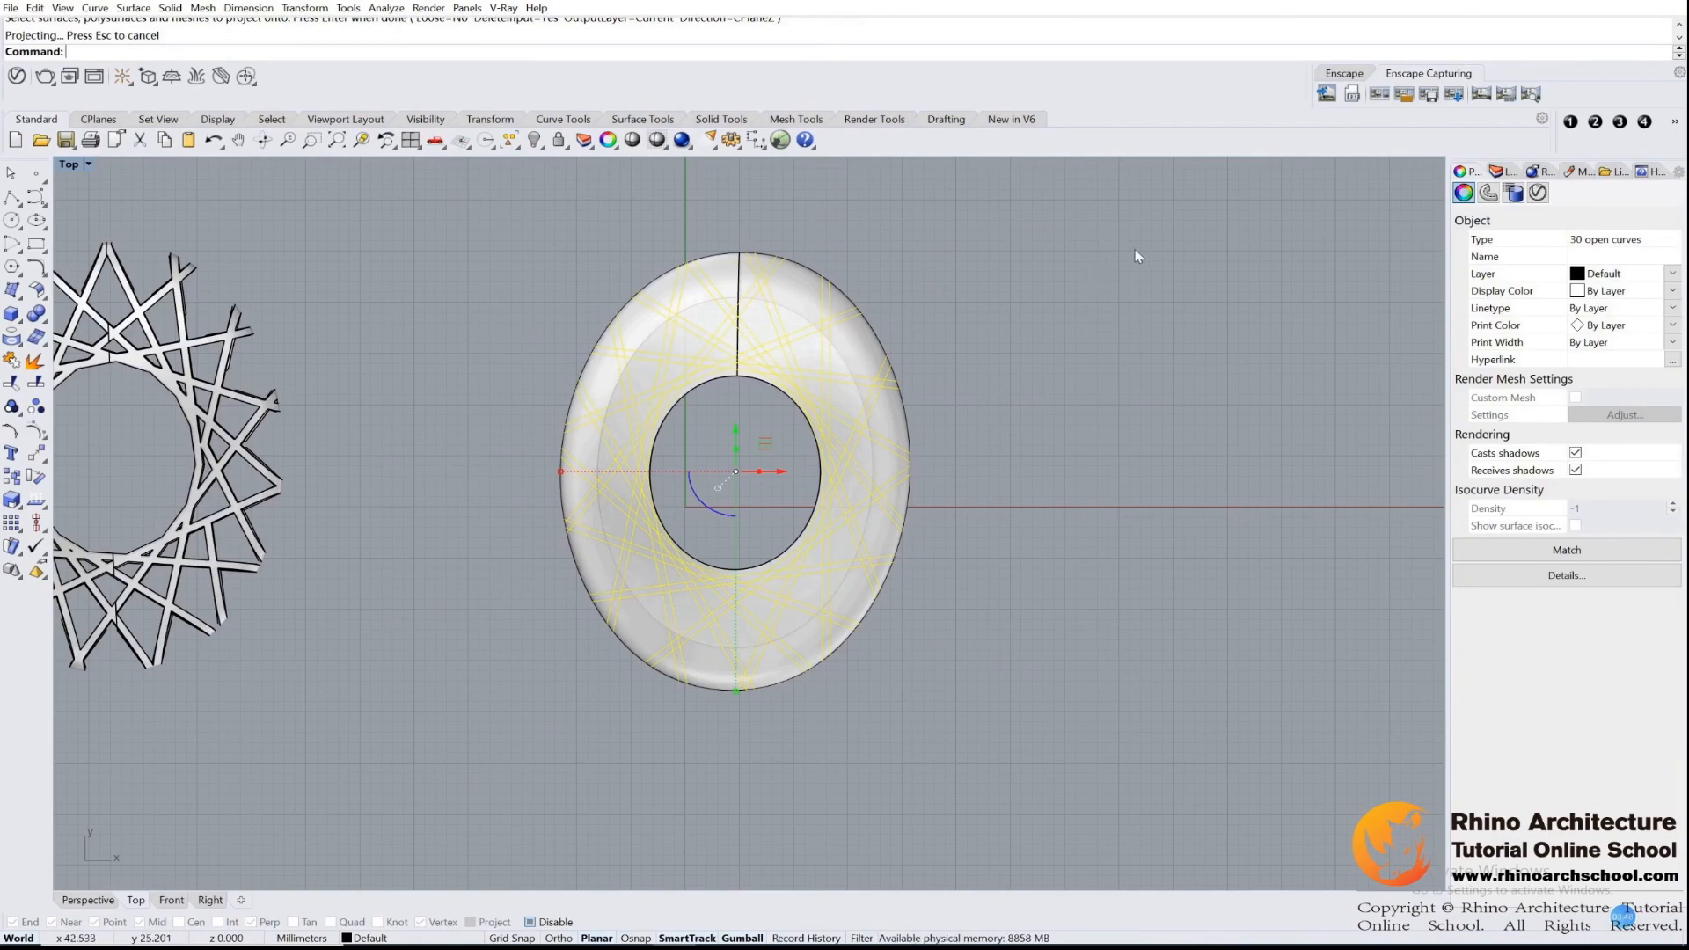
- Start Trim with the 30 projected curves as cutting objects and set the Top view's display mode to Blue
mouse_move(1626, 906)
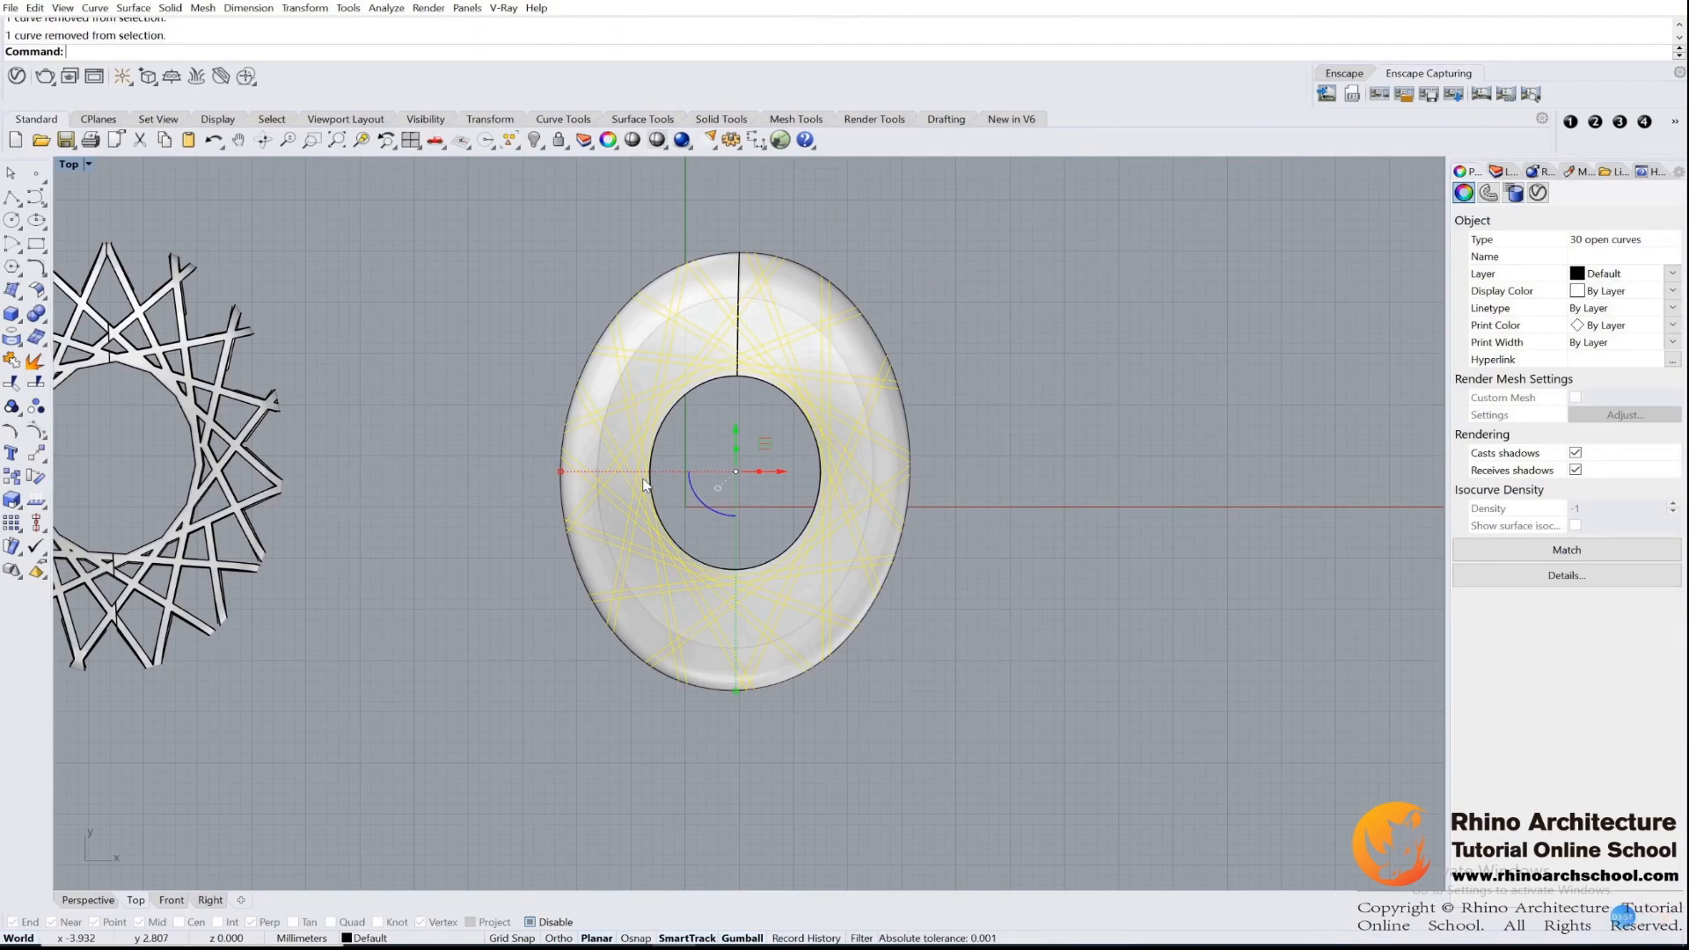
click(11, 384)
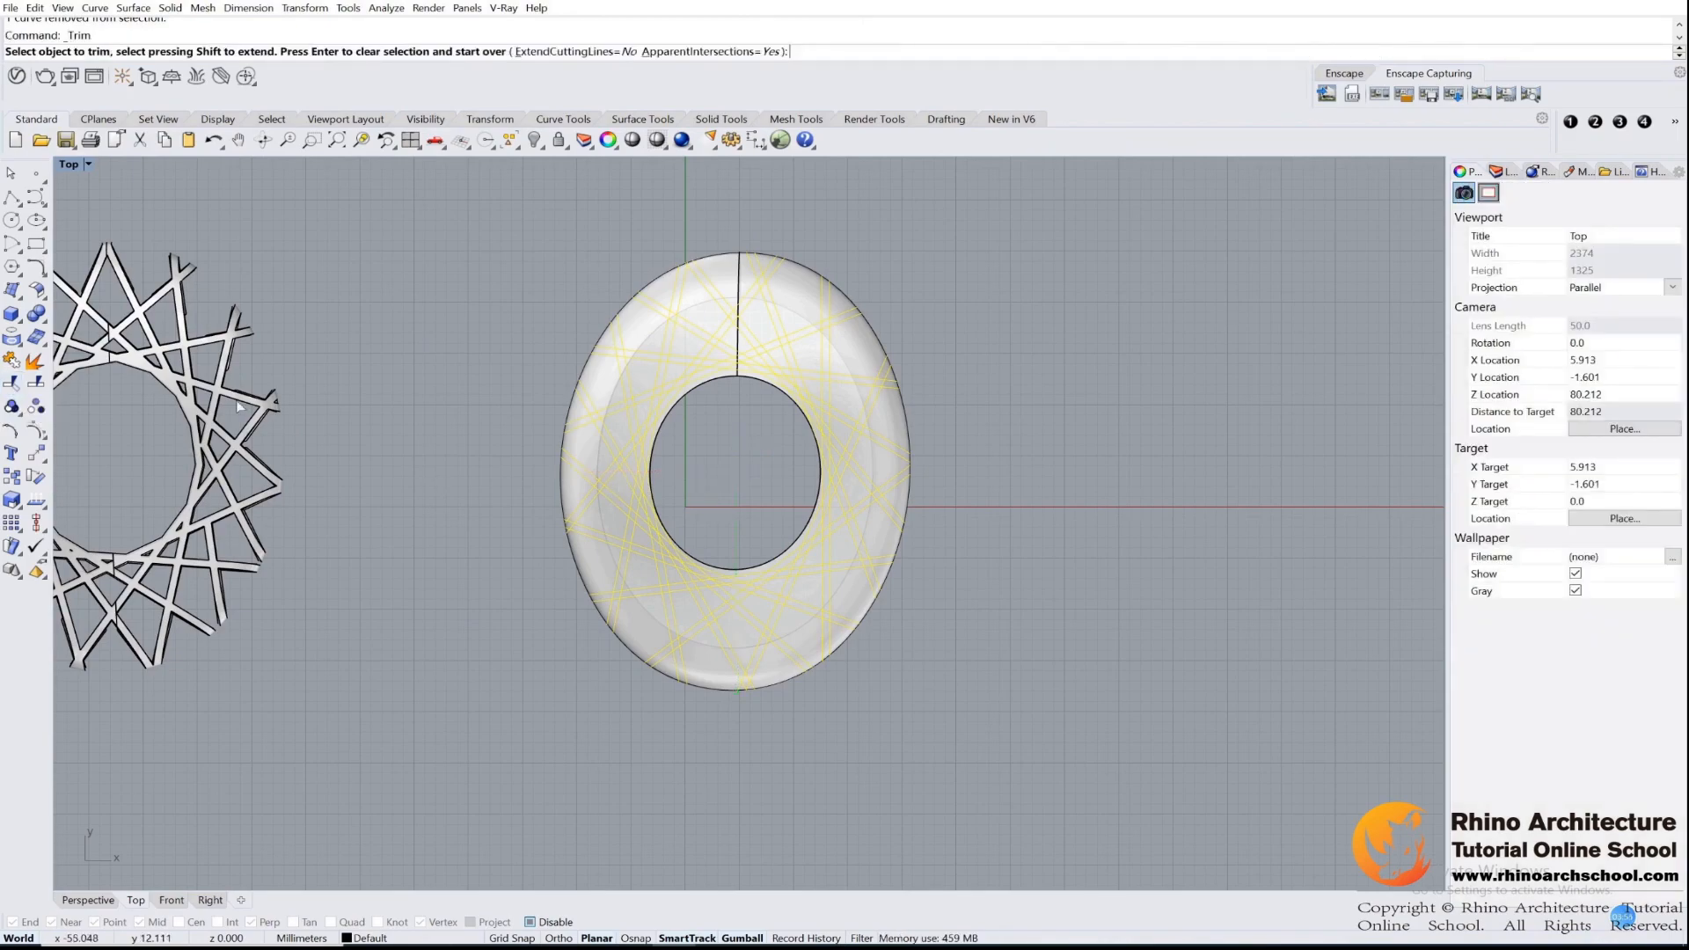
scroll(619, 351, up, 5)
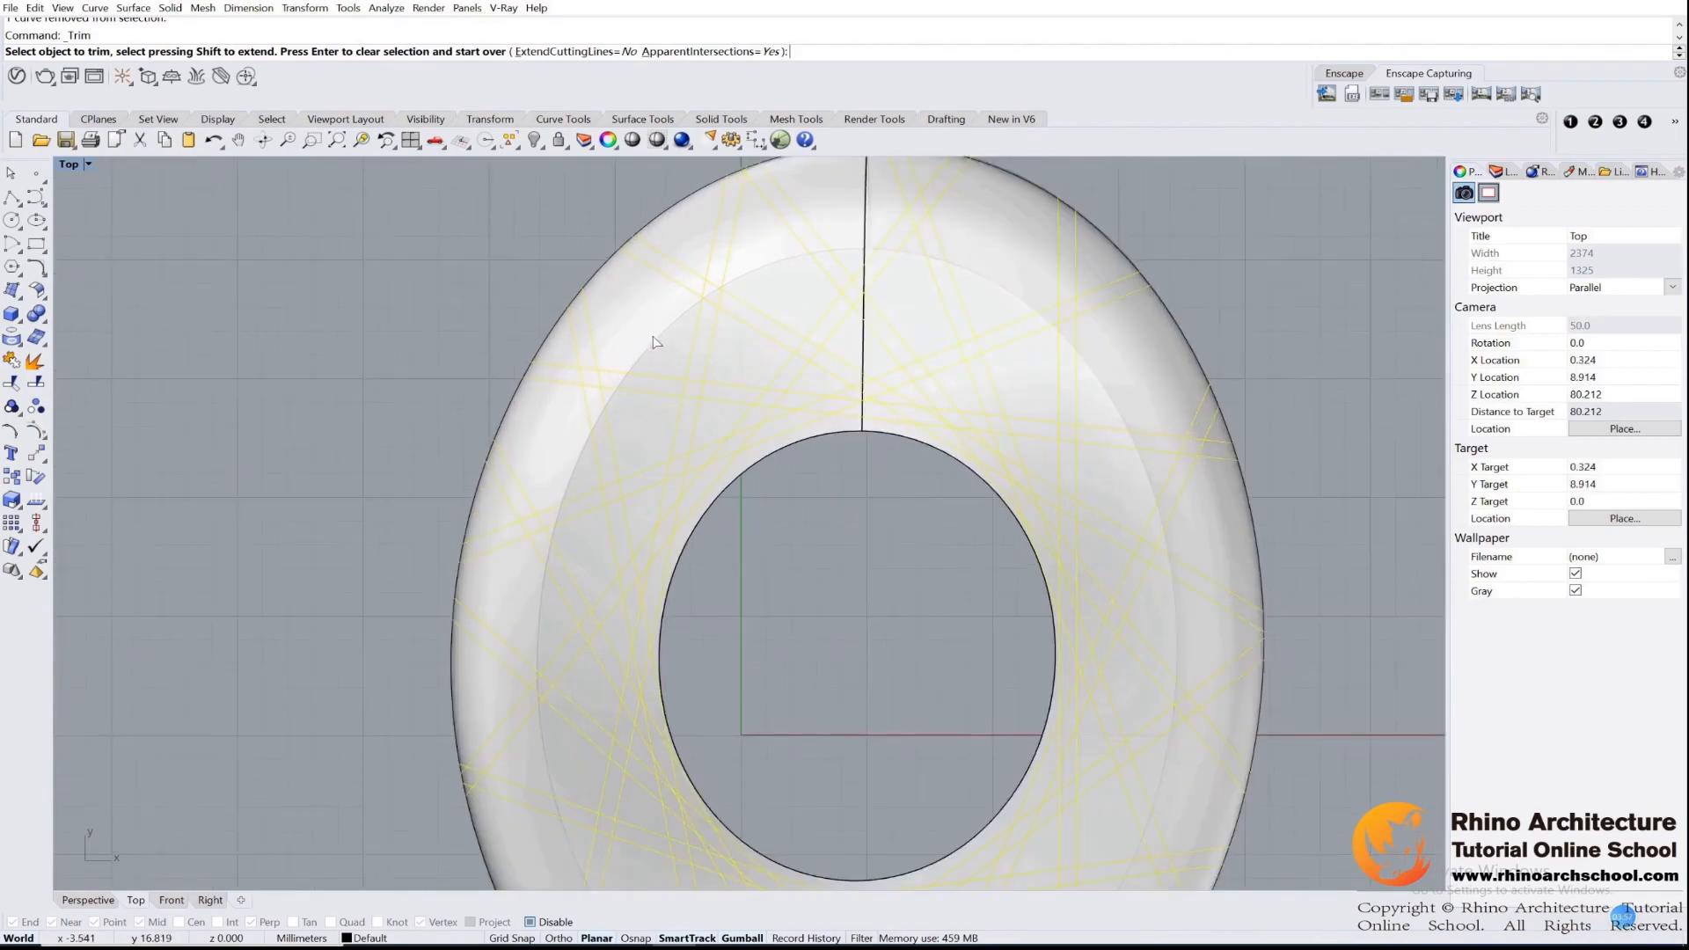
click(88, 165)
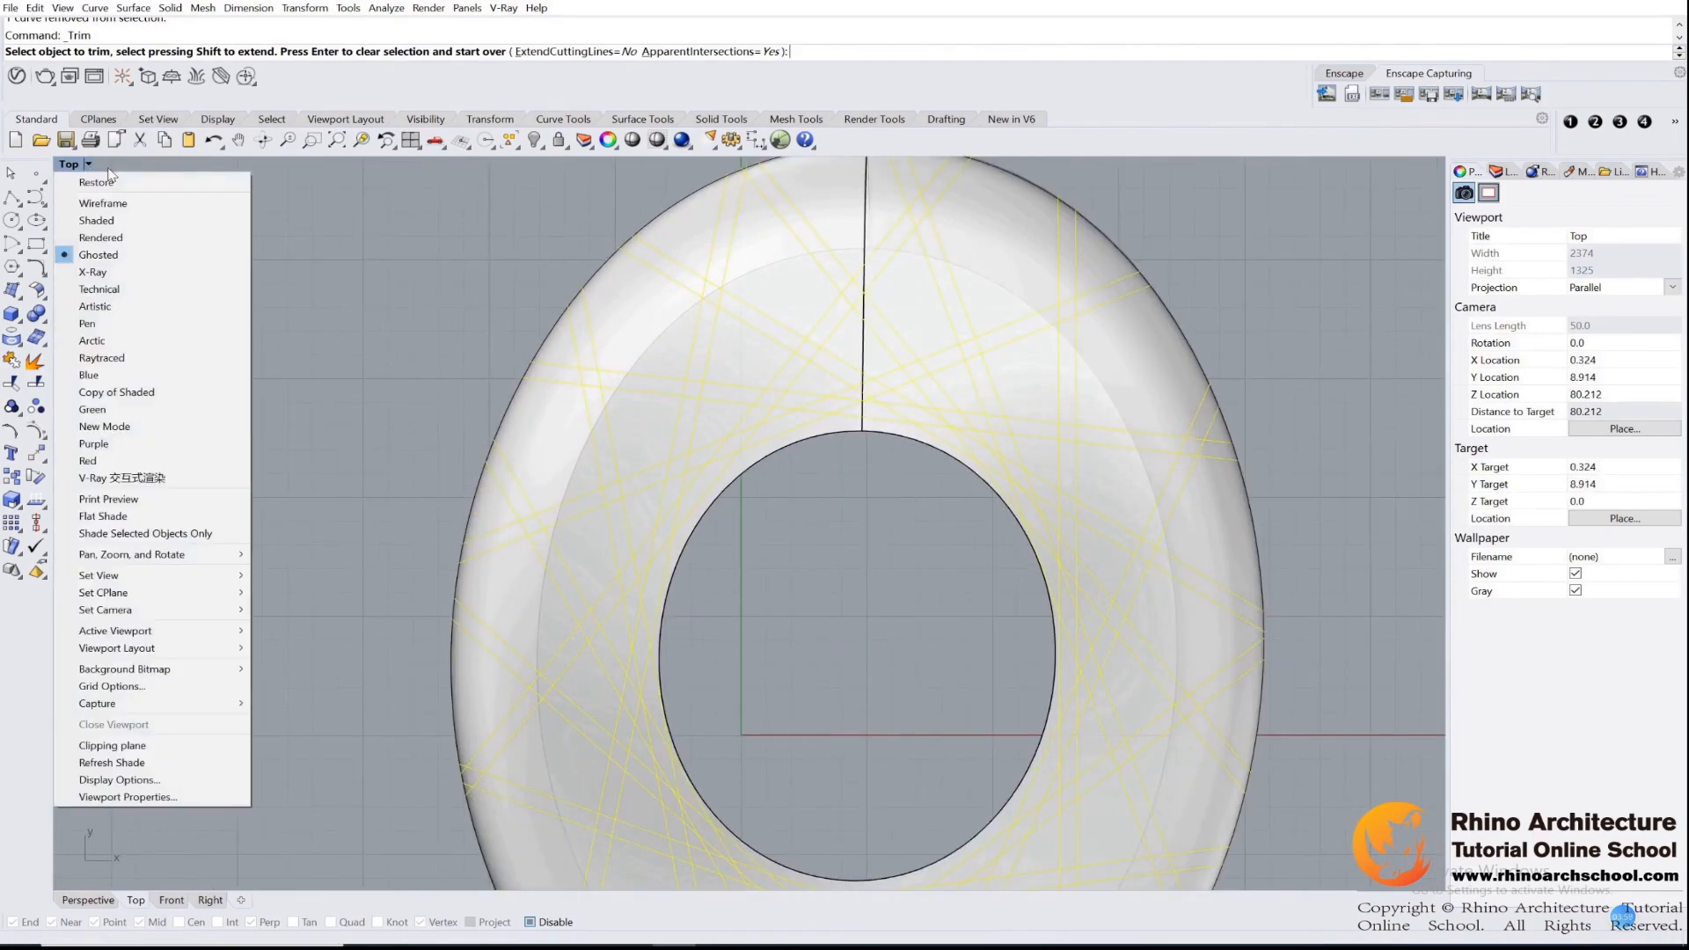
click(113, 377)
- Trim away the ring surface cells between the line pairs in the upper-left part of the ring
scroll(743, 372, down, 4)
scroll(739, 372, up, 4)
scroll(750, 364, up, 4)
click(751, 365)
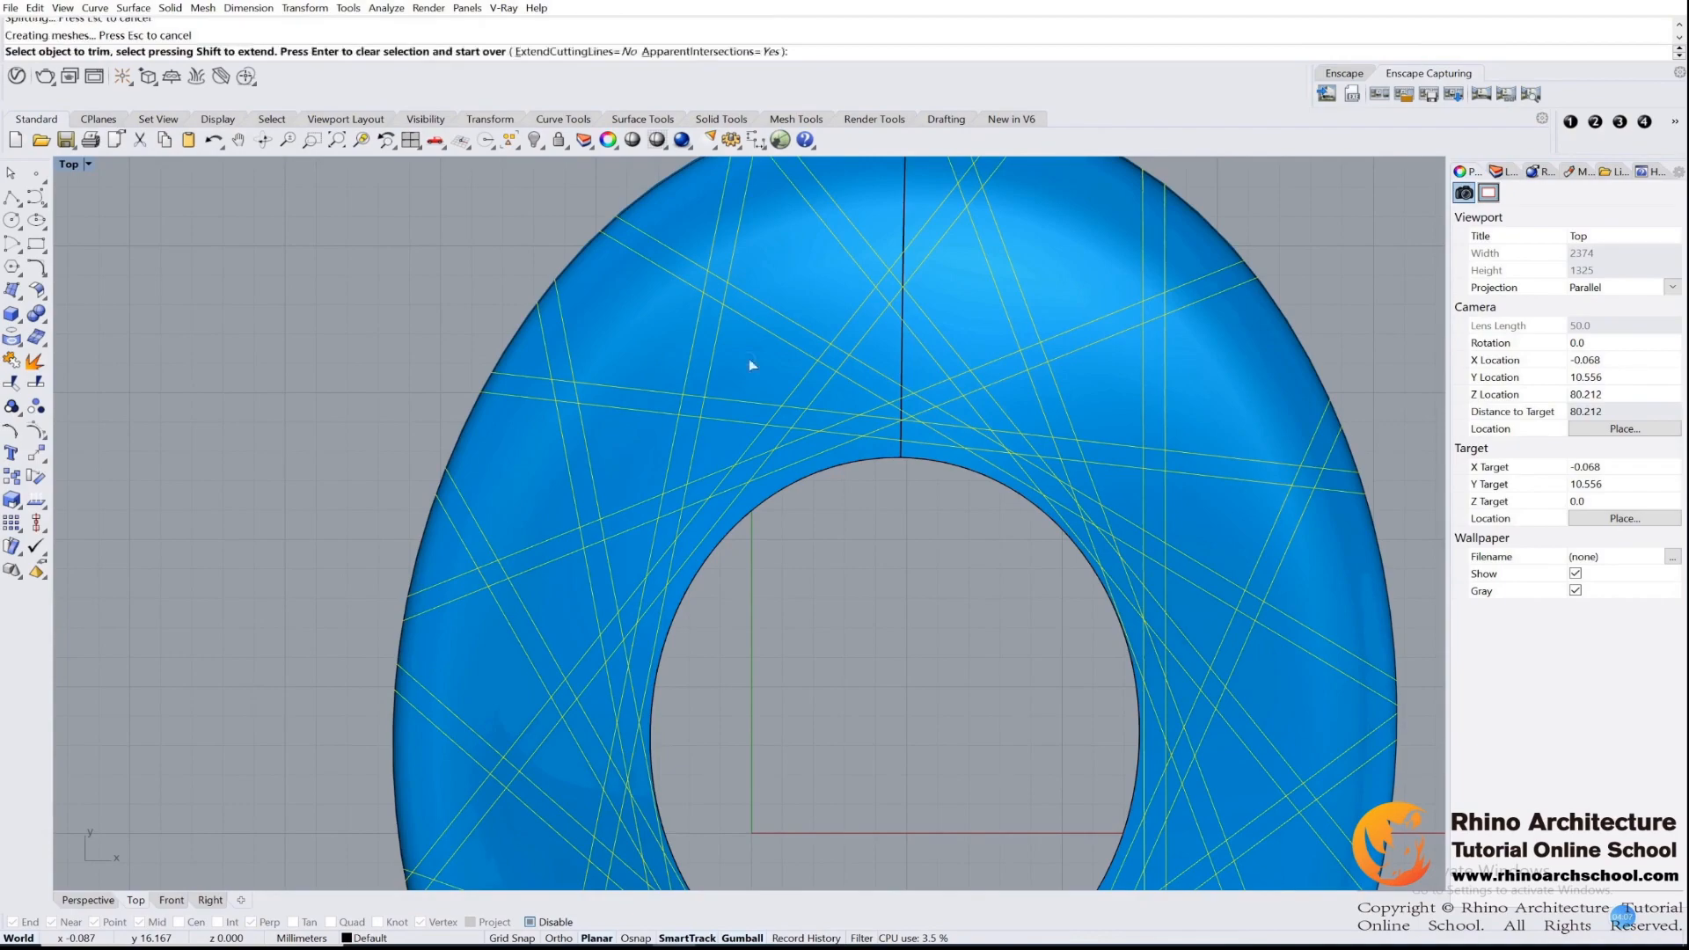
click(656, 346)
click(822, 318)
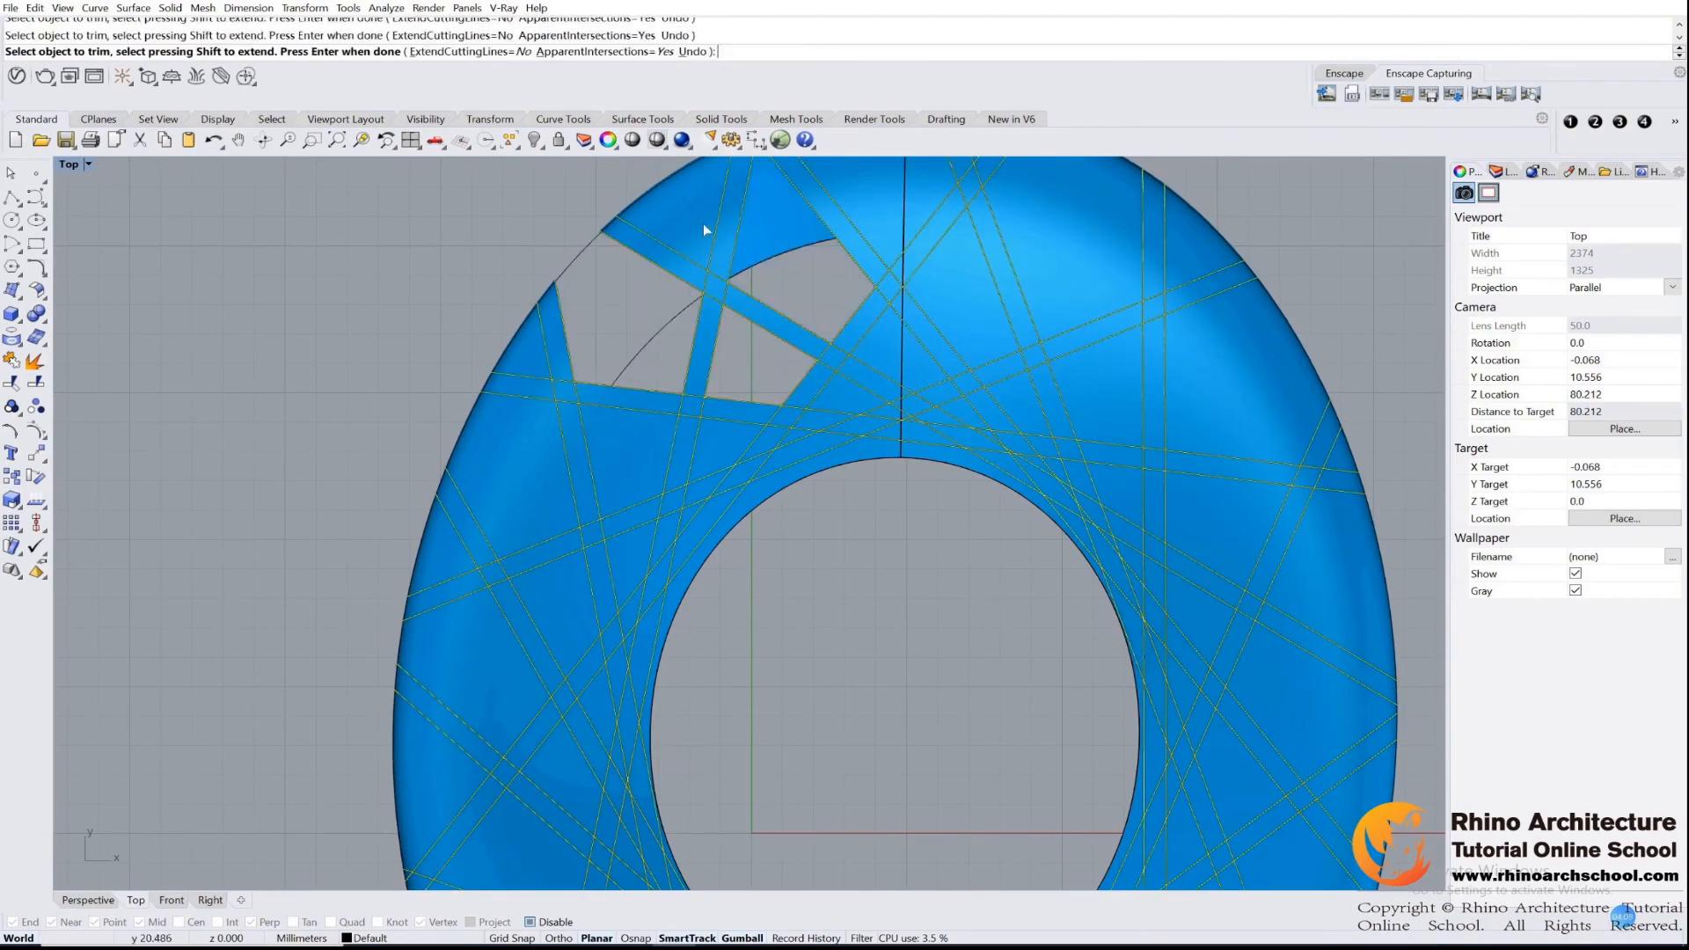
click(704, 227)
click(787, 228)
- Trim away the cells between the strips along the top and upper-right part of the ring
right_drag(924, 245, 808, 322)
click(746, 278)
click(818, 259)
click(957, 292)
click(859, 354)
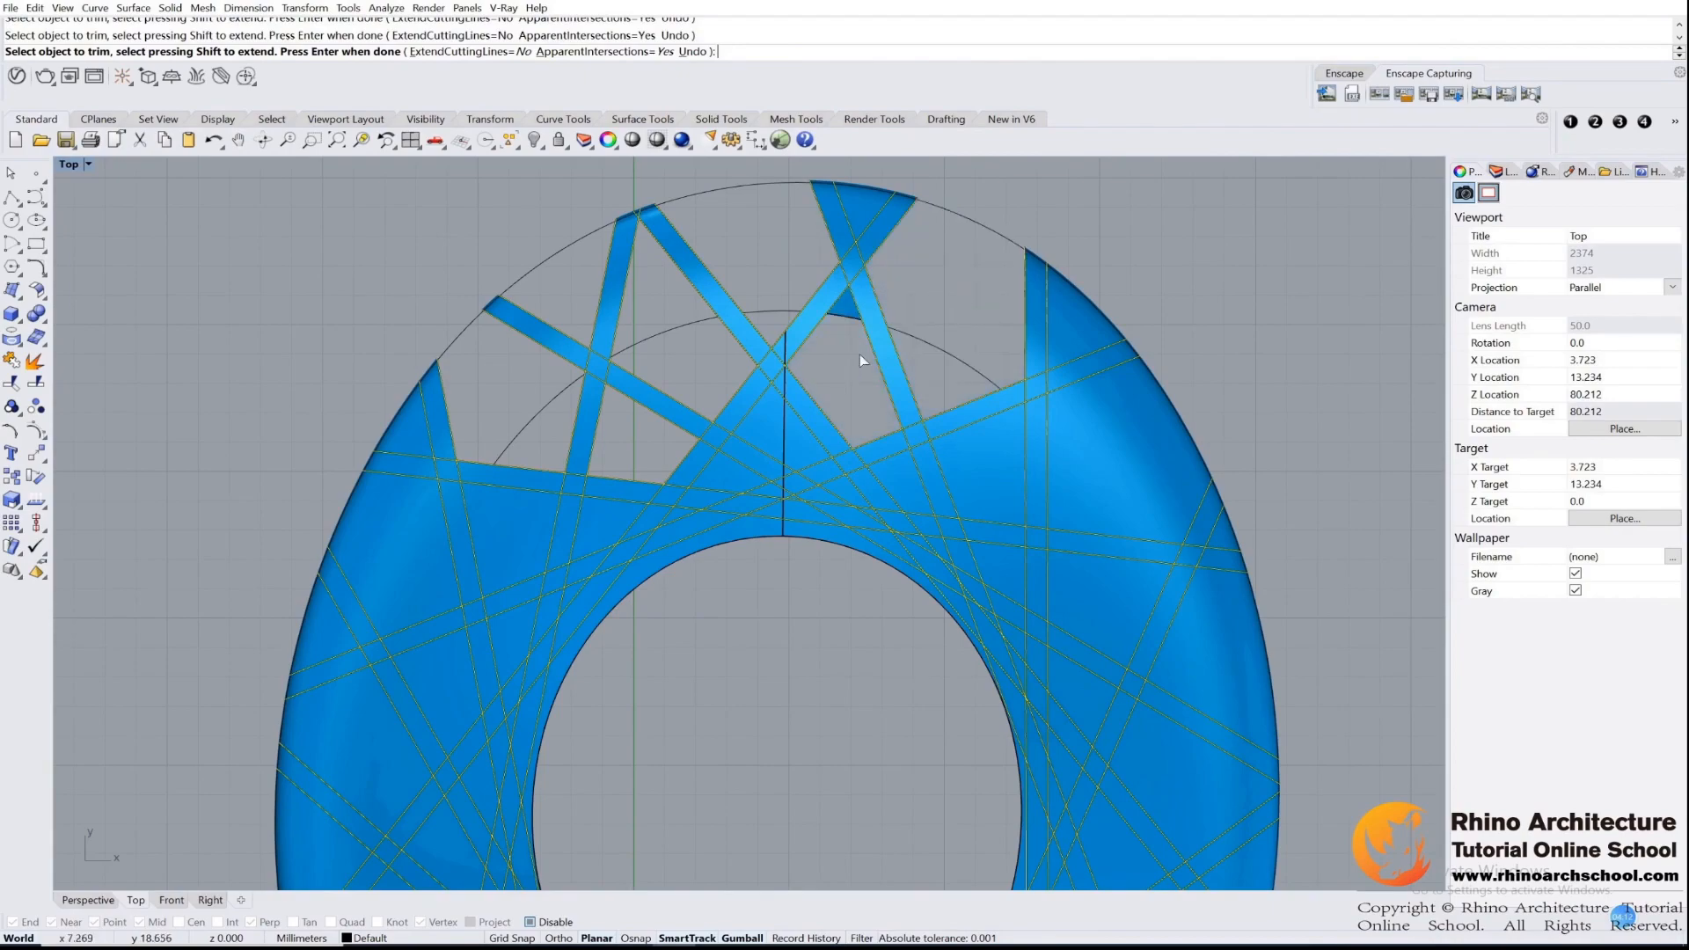
click(861, 224)
click(1089, 340)
click(1120, 449)
click(999, 482)
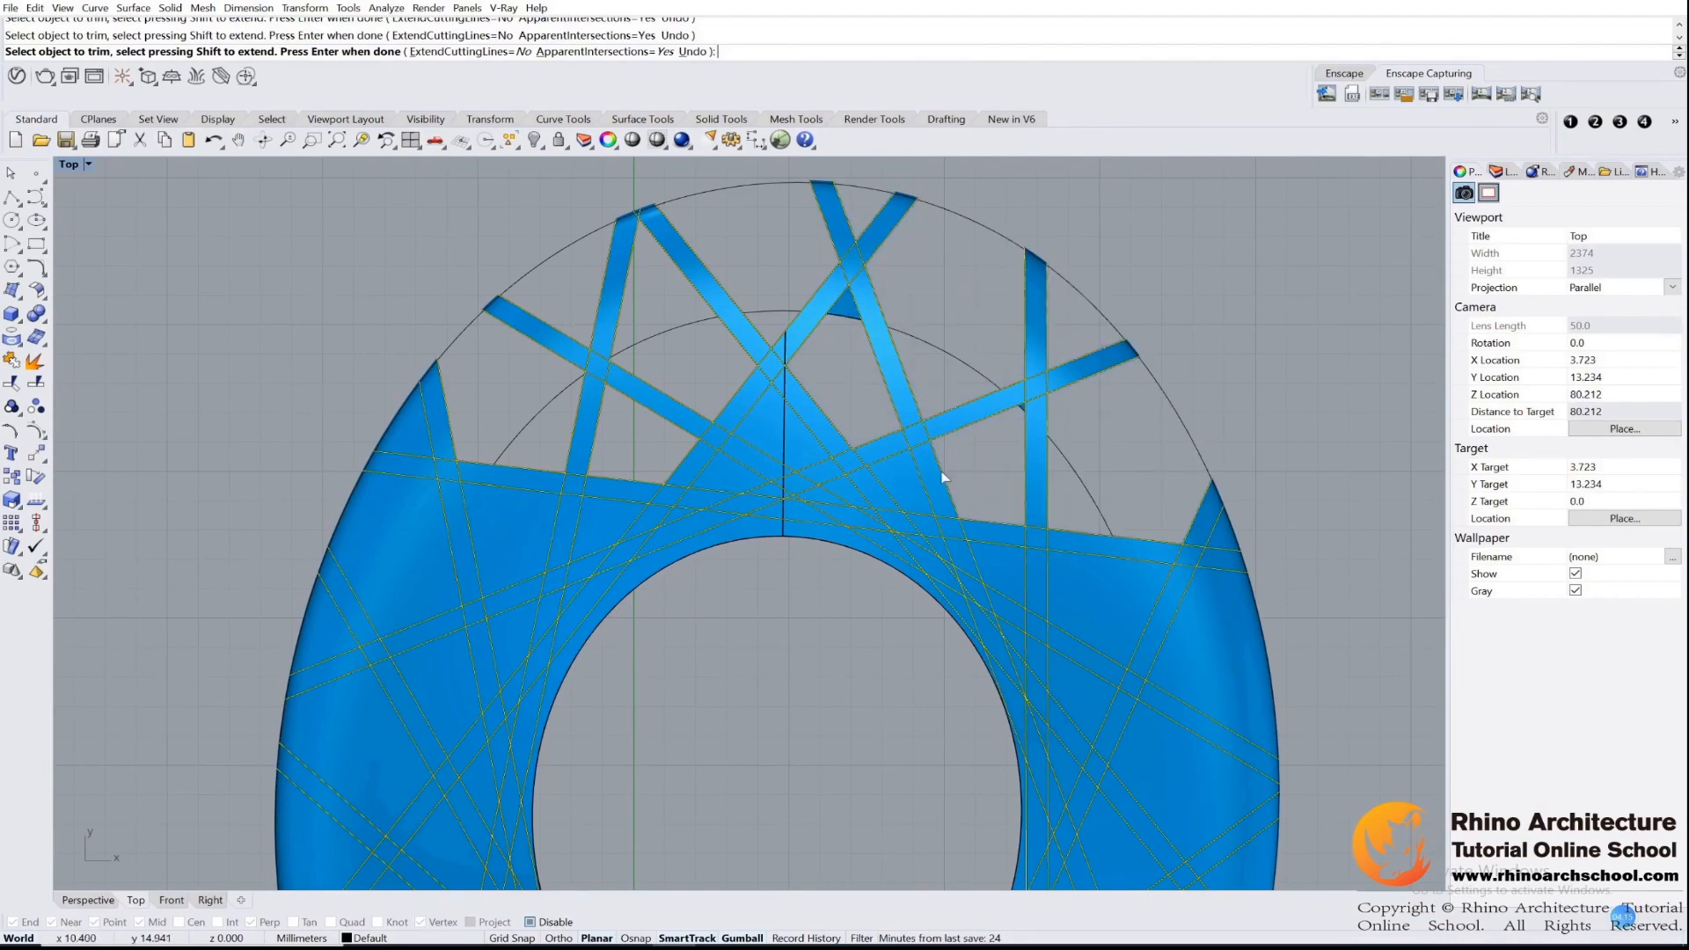
- Trim away the smaller cells between the strips directly above and to the upper left of the ring's opening
click(802, 464)
click(811, 480)
click(720, 485)
click(584, 520)
click(539, 520)
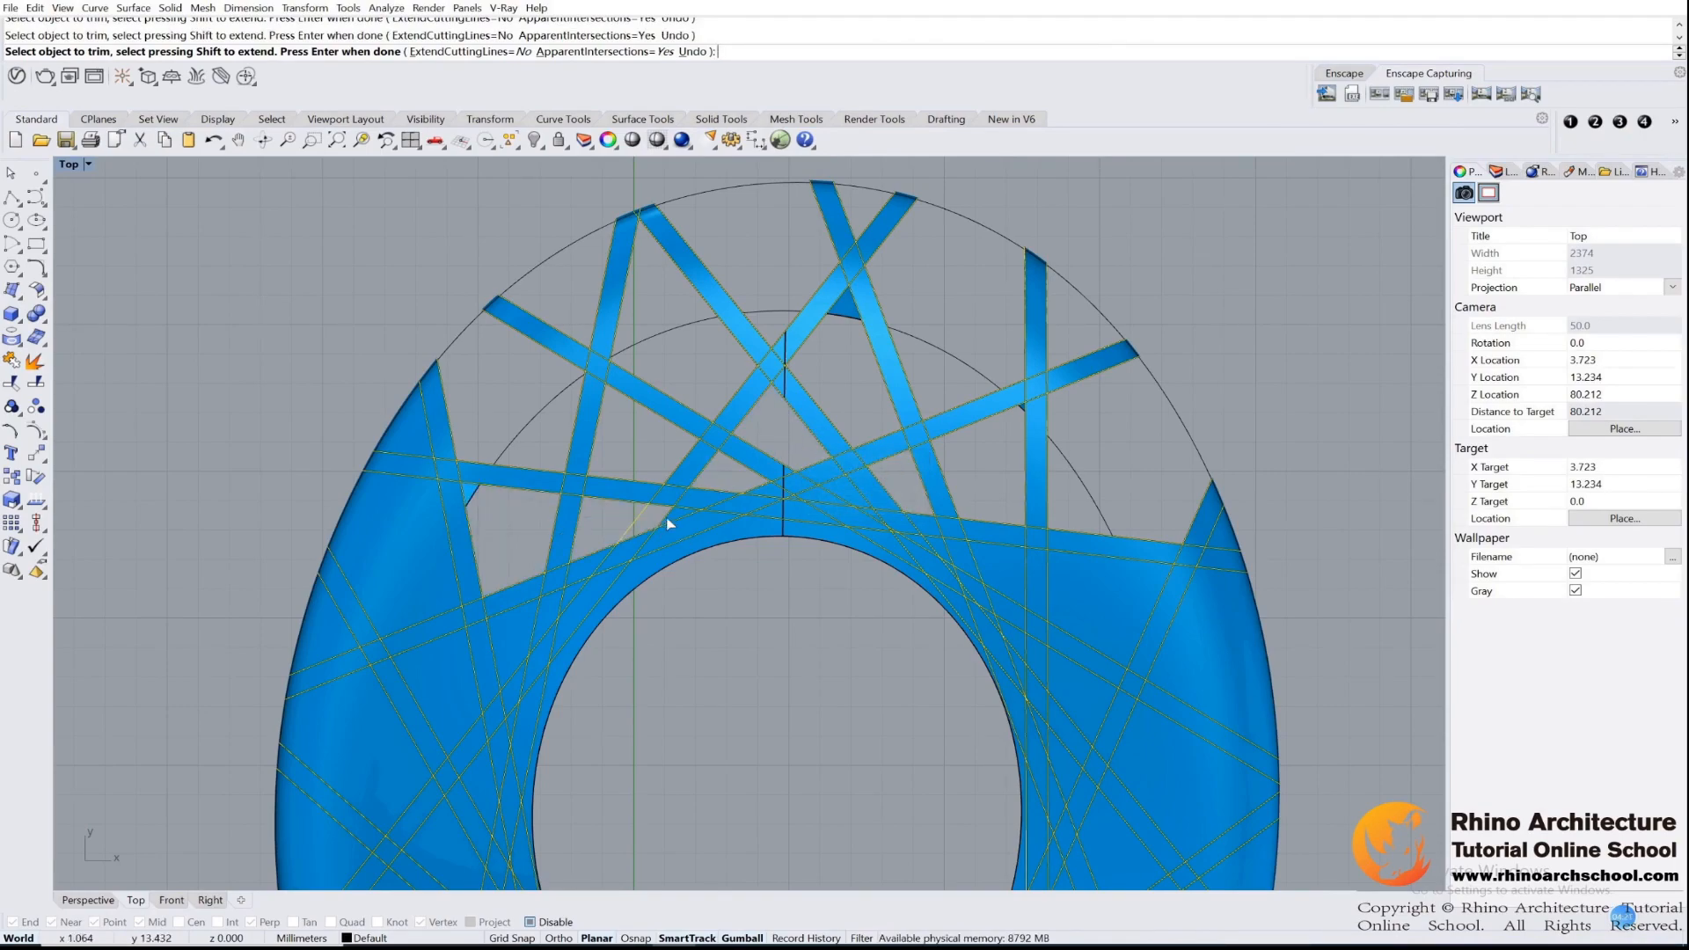
- Undo the last trim, then trim away the small cell above the opening and the surface along the opening's inner edge
scroll(663, 514, up, 5)
scroll(605, 511, down, 5)
click(693, 51)
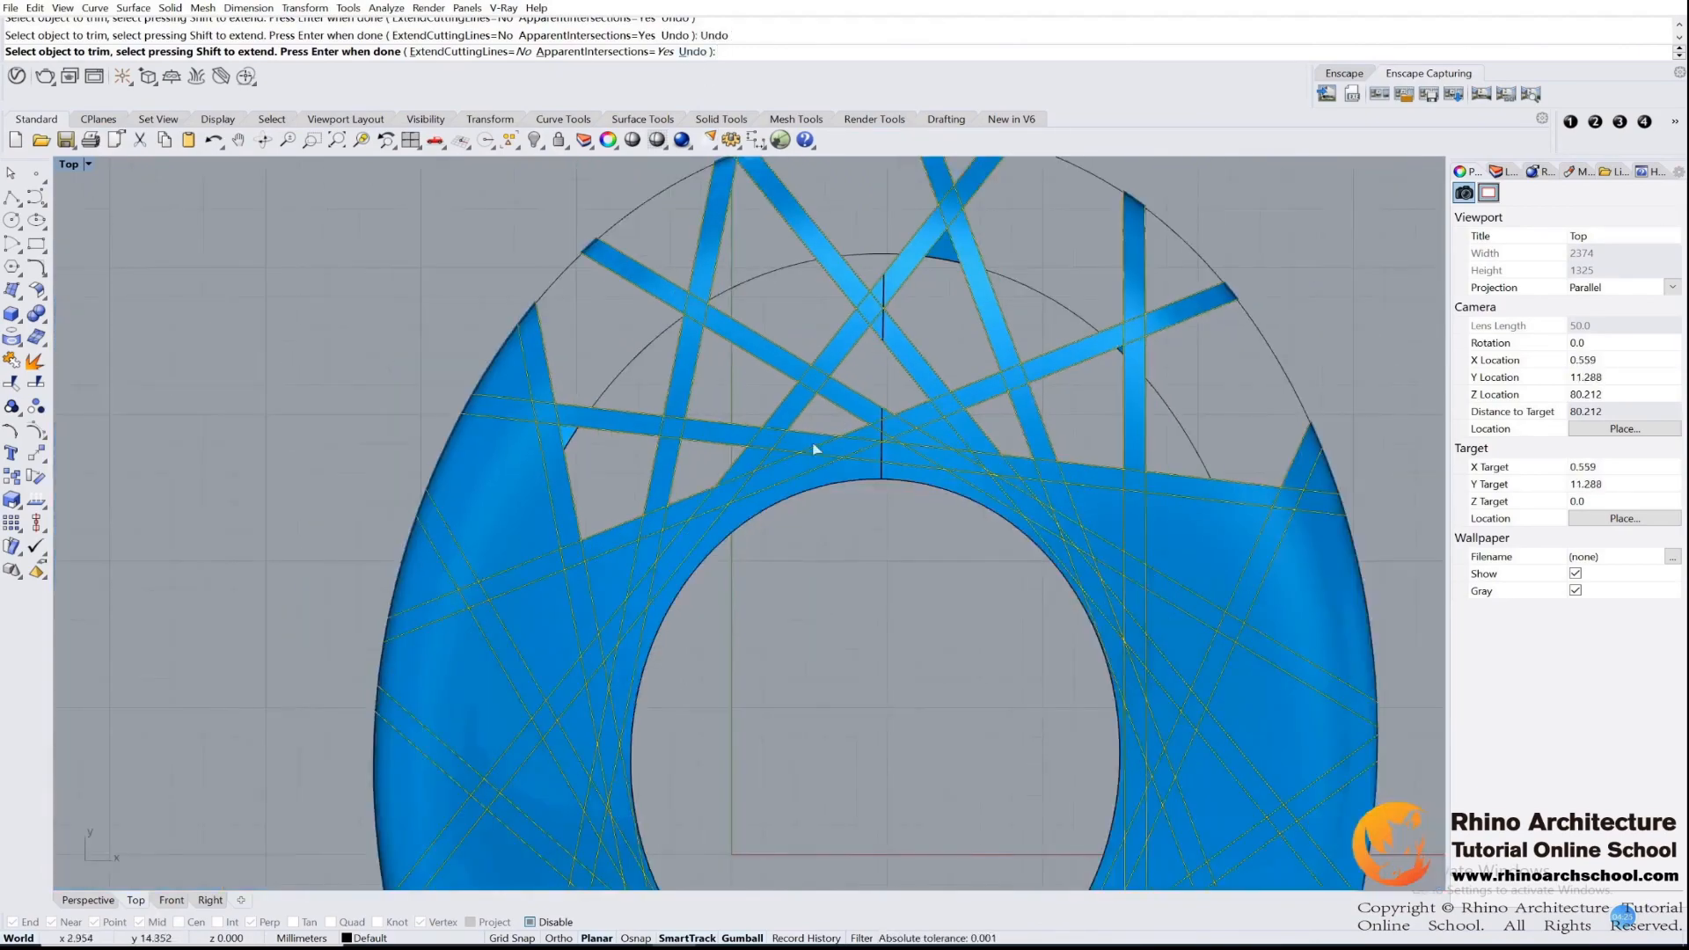
scroll(774, 456, up, 4)
click(774, 456)
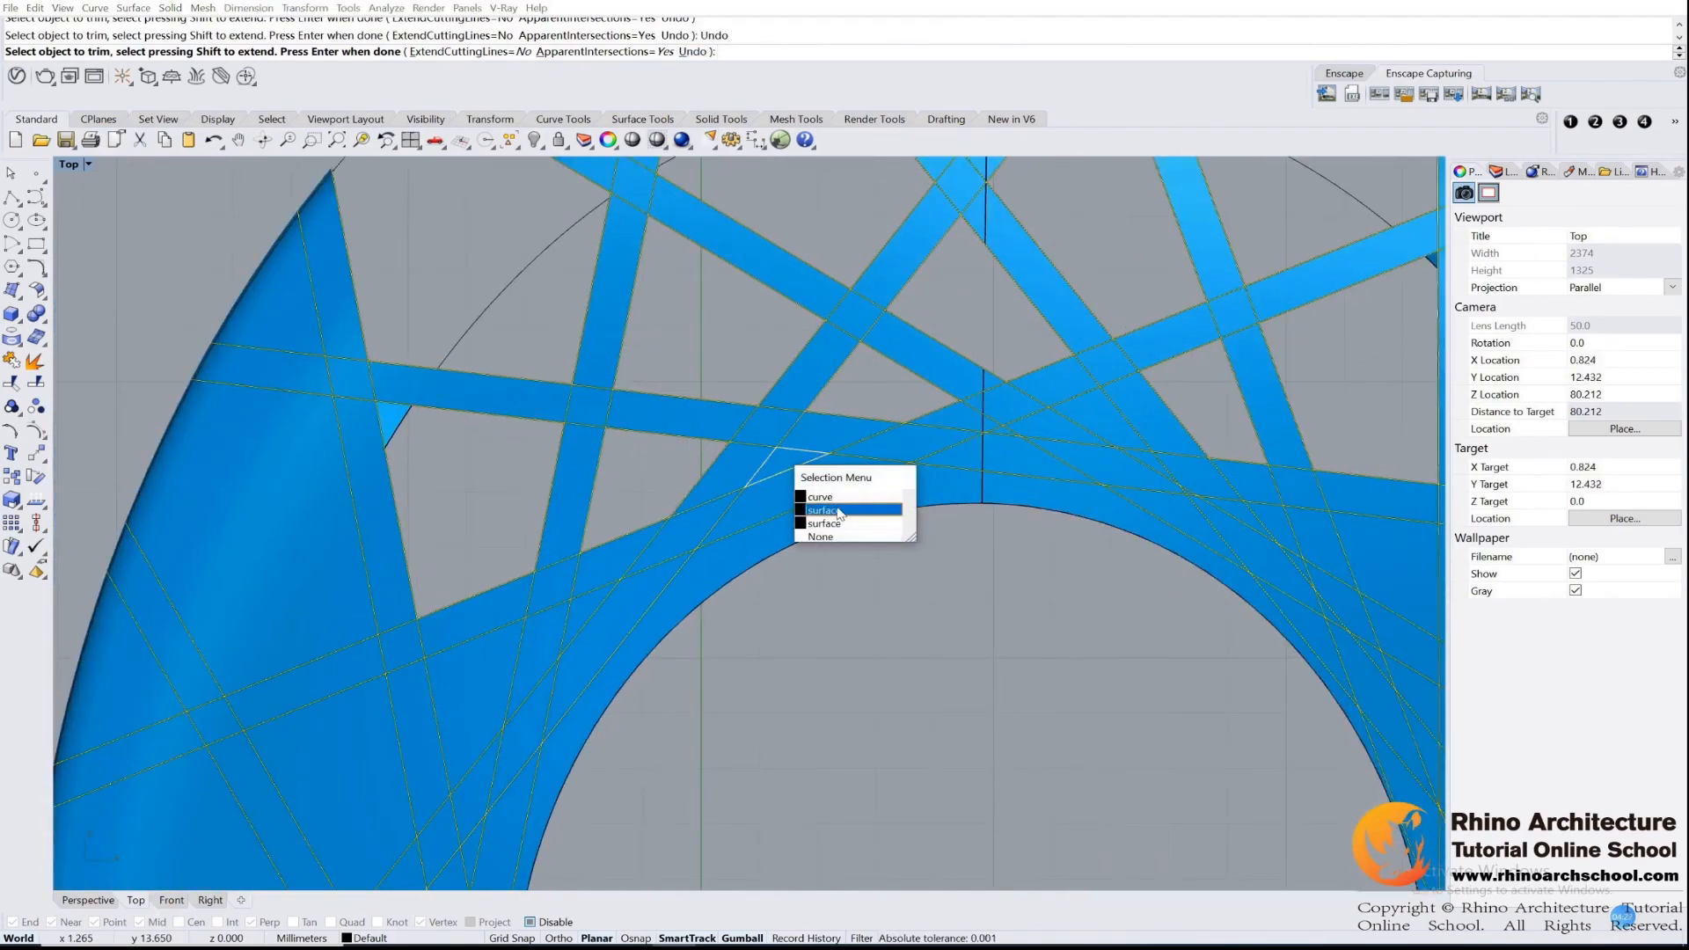
click(840, 510)
click(731, 559)
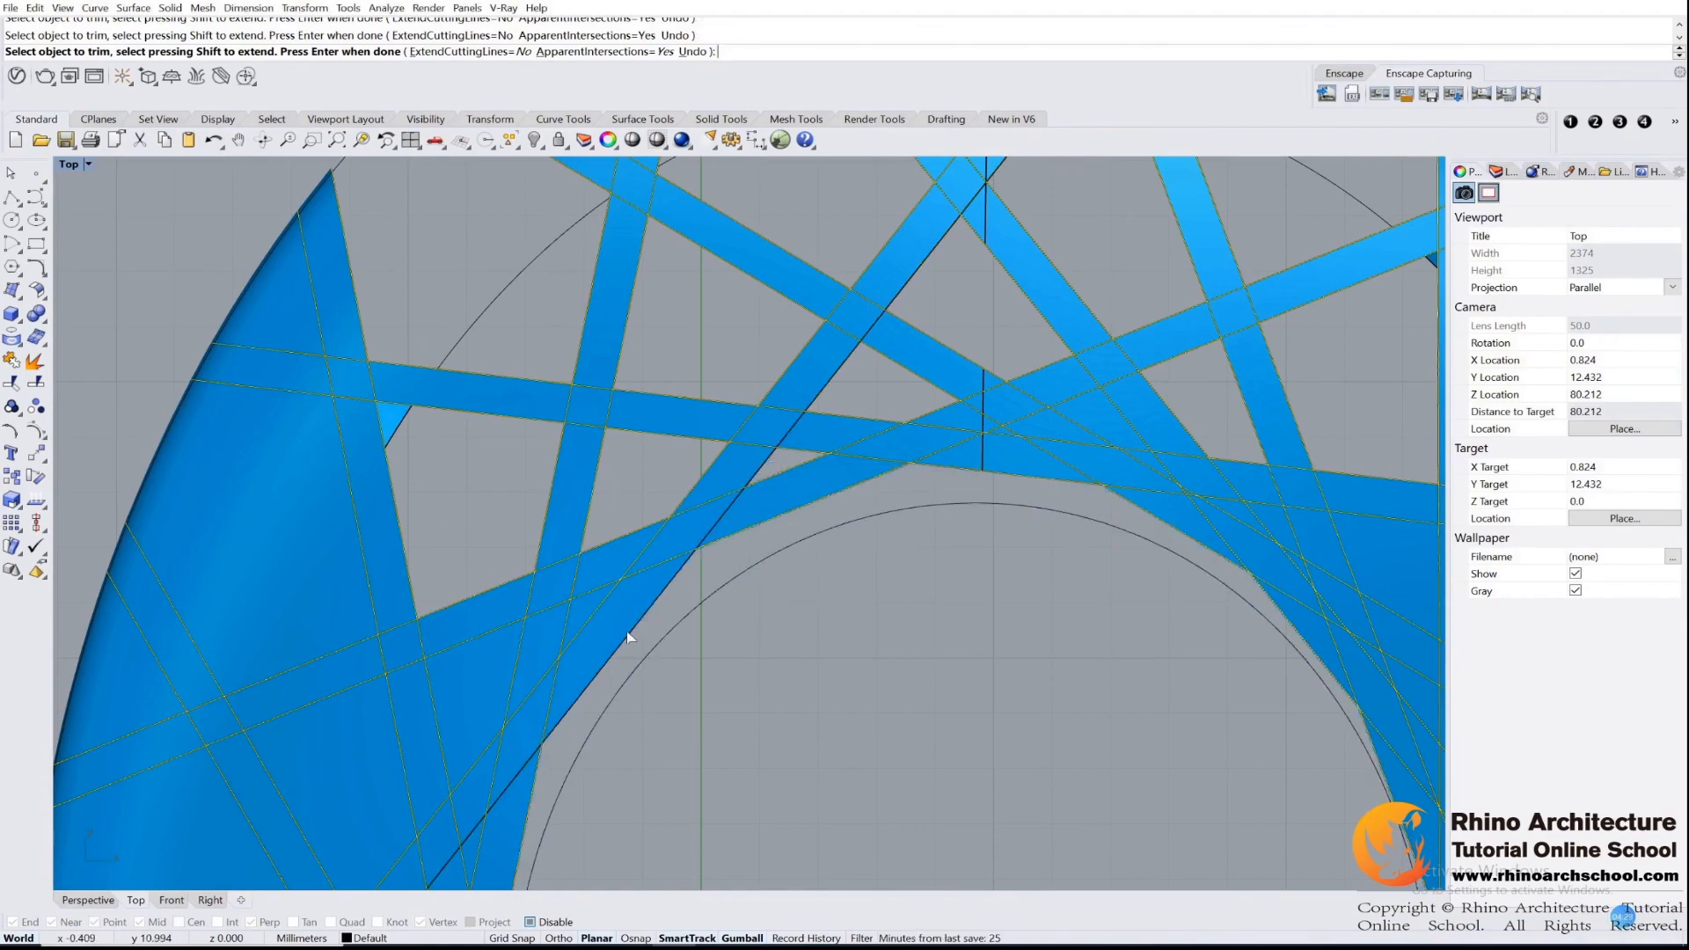
- Trim away the leftover surface sliver beside the strips in the upper-left part of the ring
scroll(511, 577, down, 1)
scroll(510, 577, down, 3)
scroll(685, 456, up, 3)
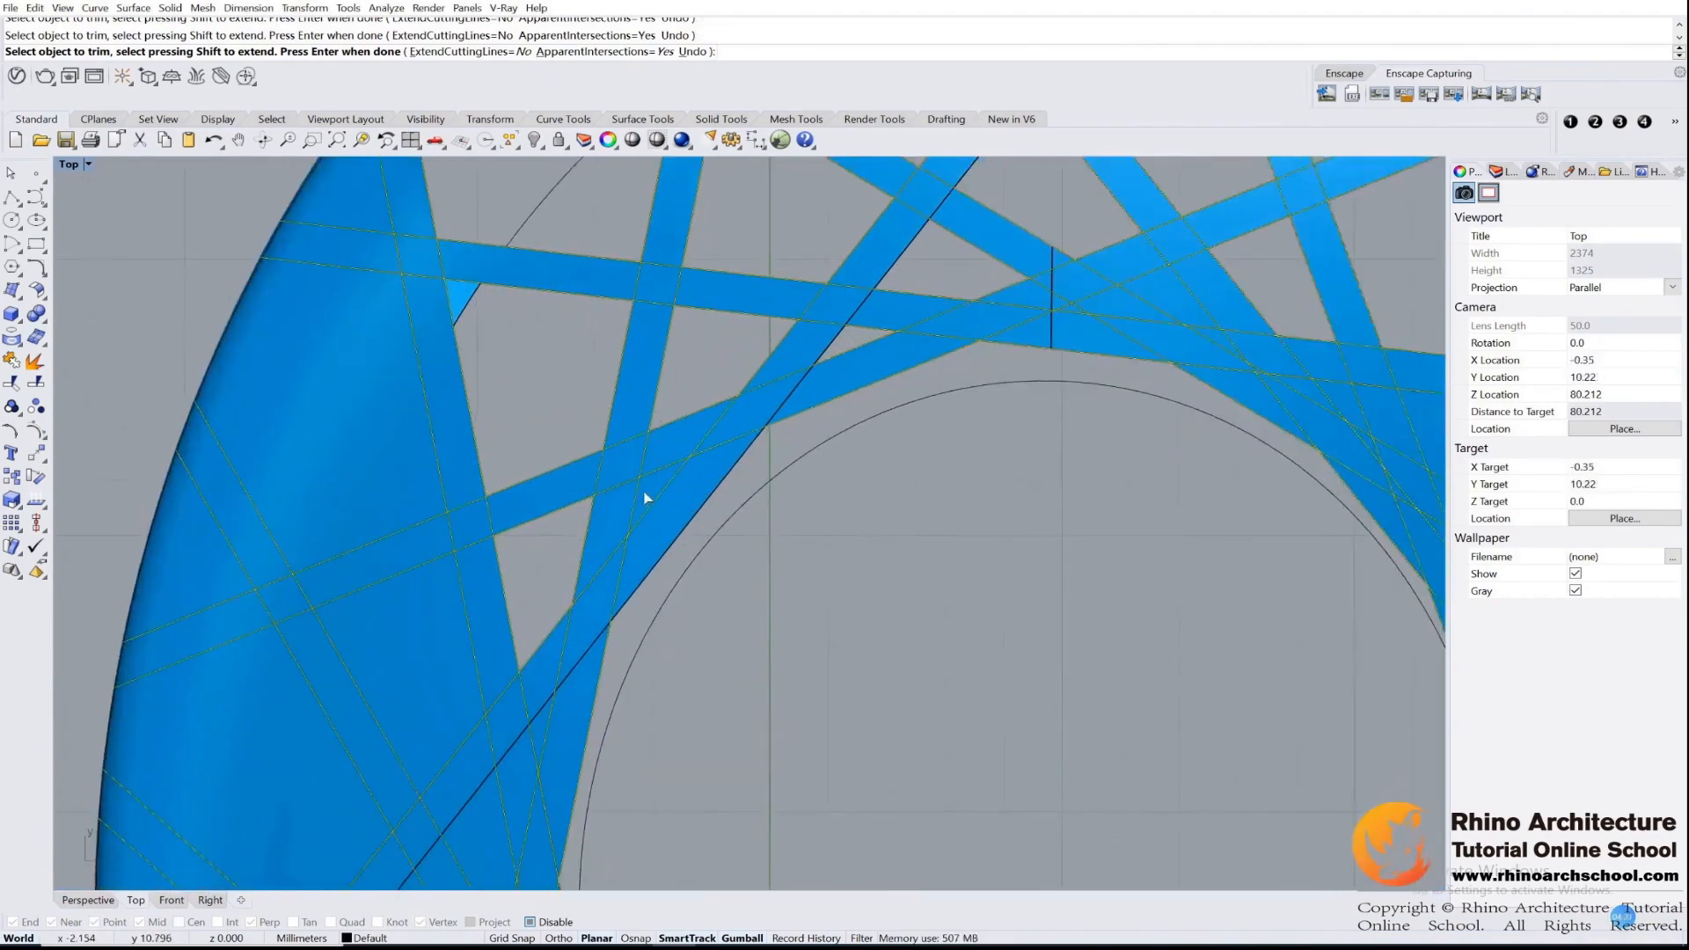
click(455, 296)
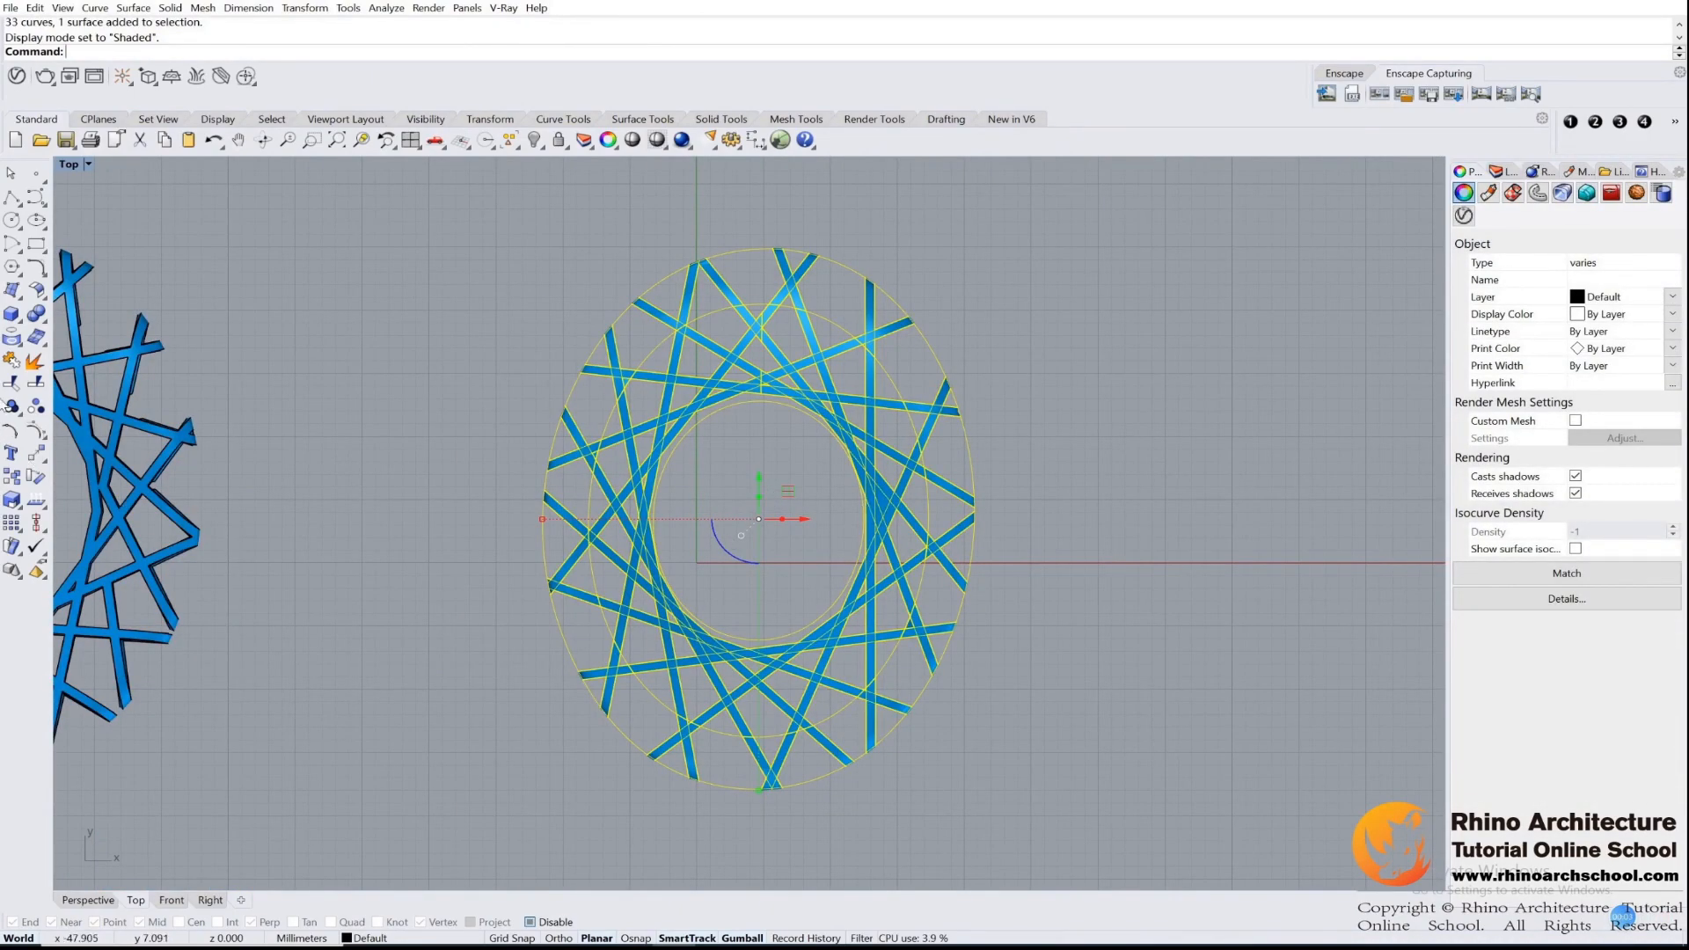
- Restart Trim with all curves and the strip surface selected, and trim the leftover pieces between crossing strips right of the opening
click(11, 382)
scroll(889, 498, up, 5)
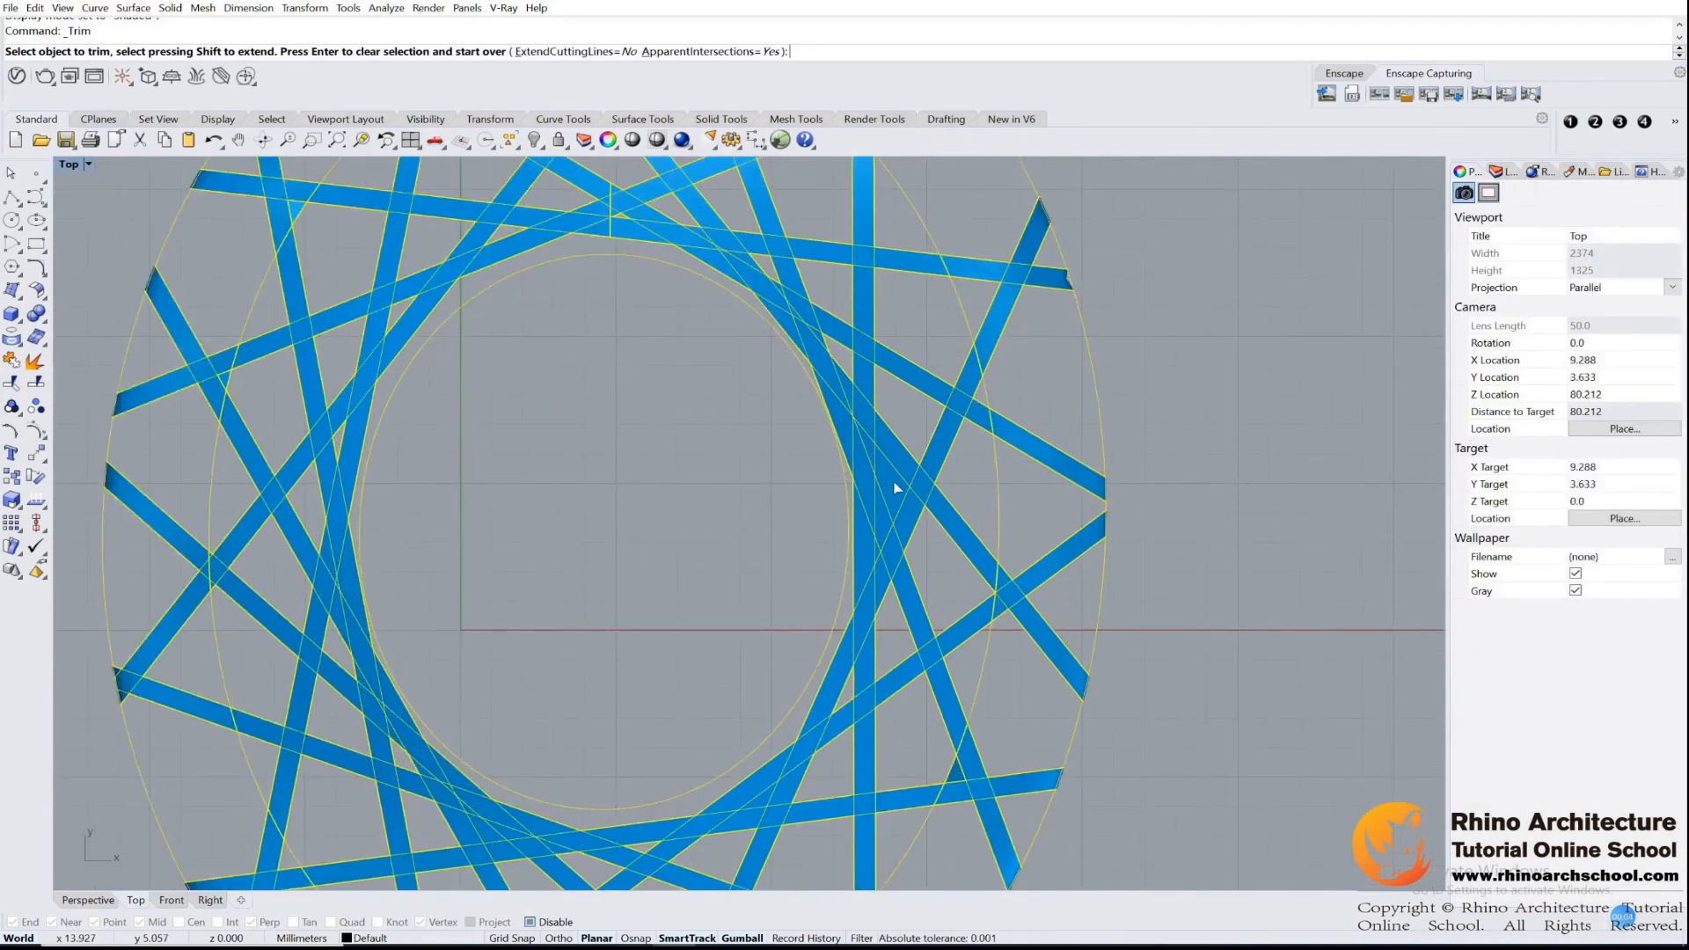
scroll(897, 487, up, 2)
click(893, 481)
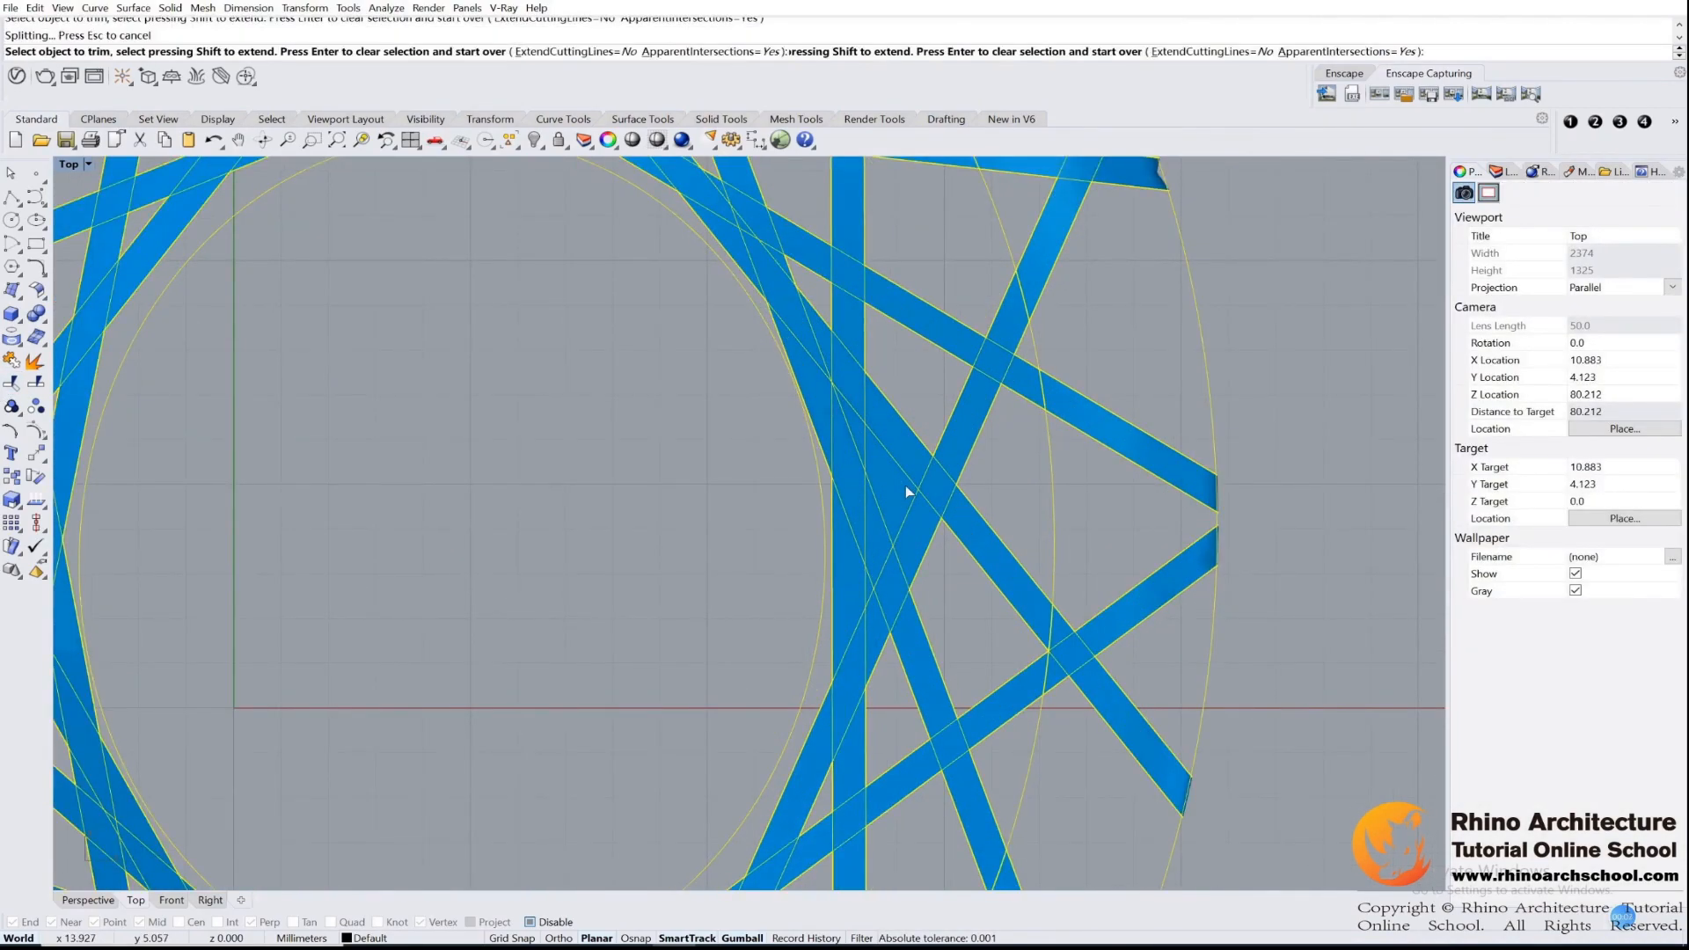
click(887, 498)
scroll(896, 477, down, 6)
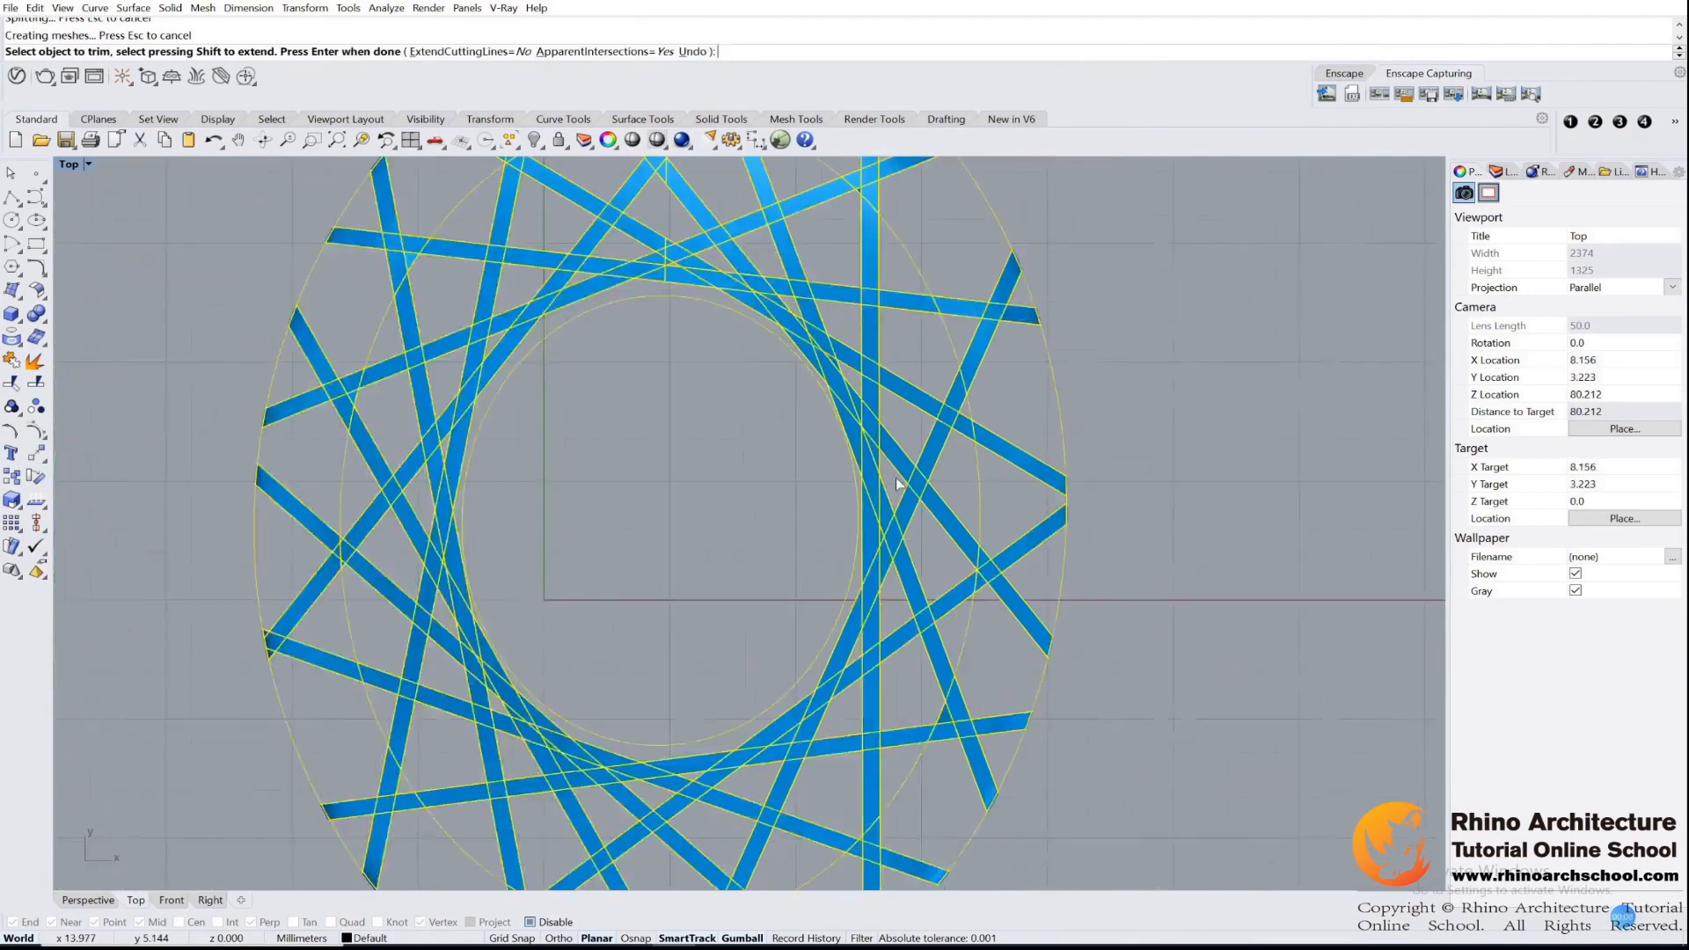
- Switch to the Perspective view and set its display mode to Blue
double_click(71, 164)
double_click(792, 165)
right_drag(966, 314, 380, 239)
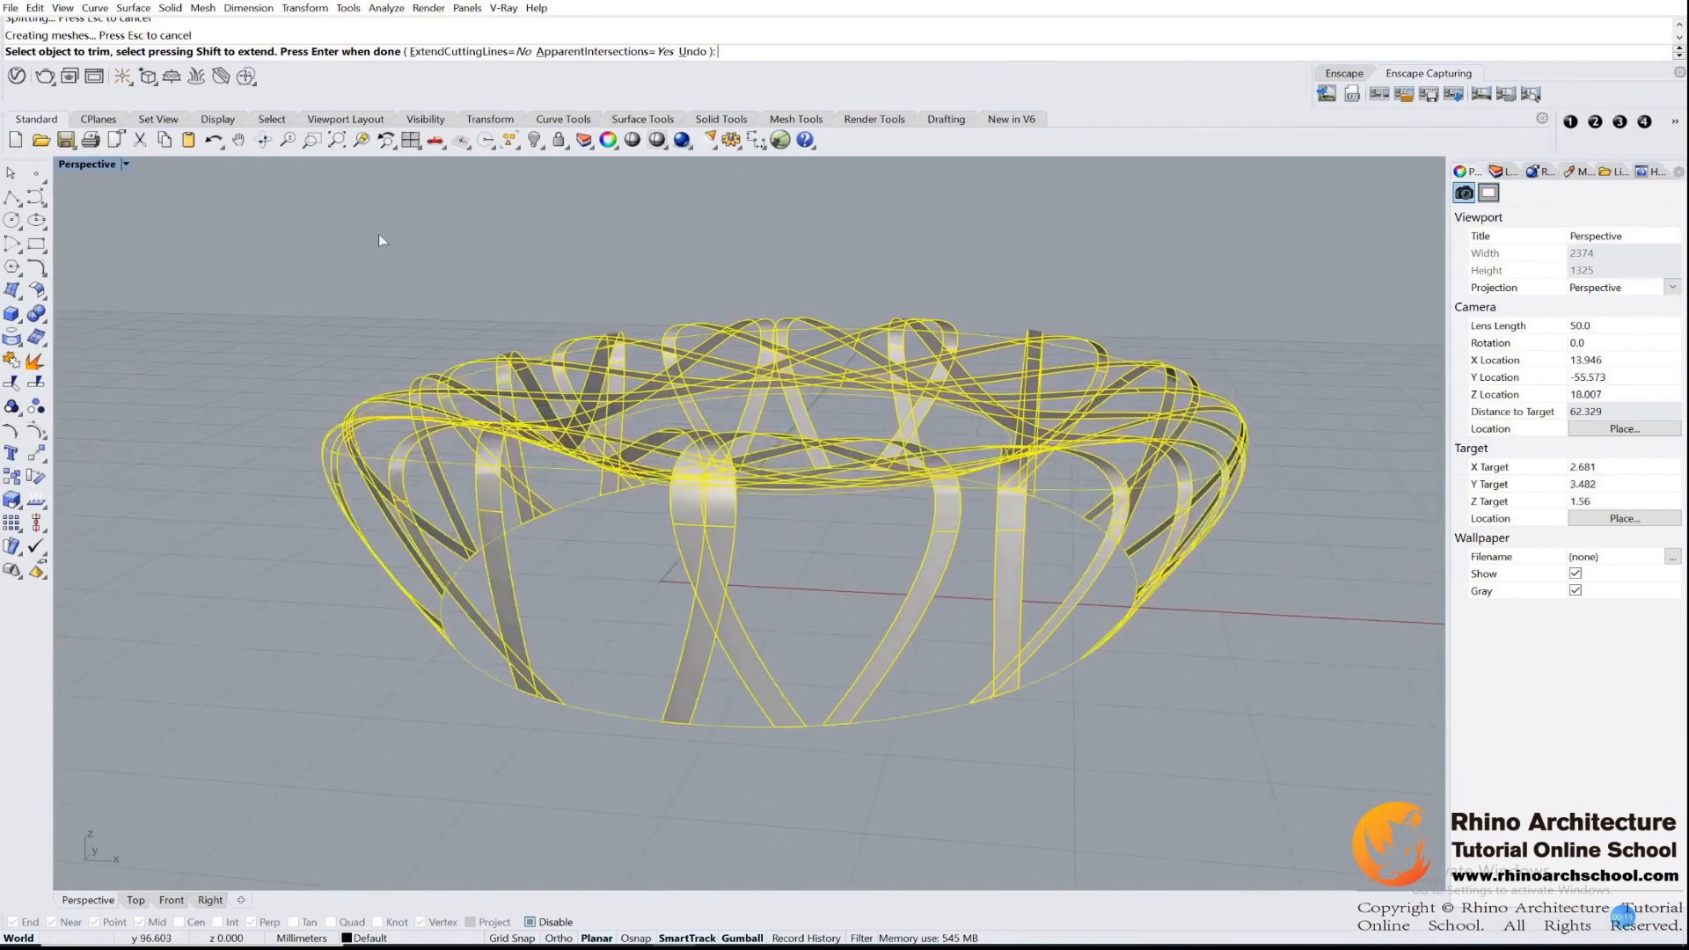
click(127, 164)
click(91, 374)
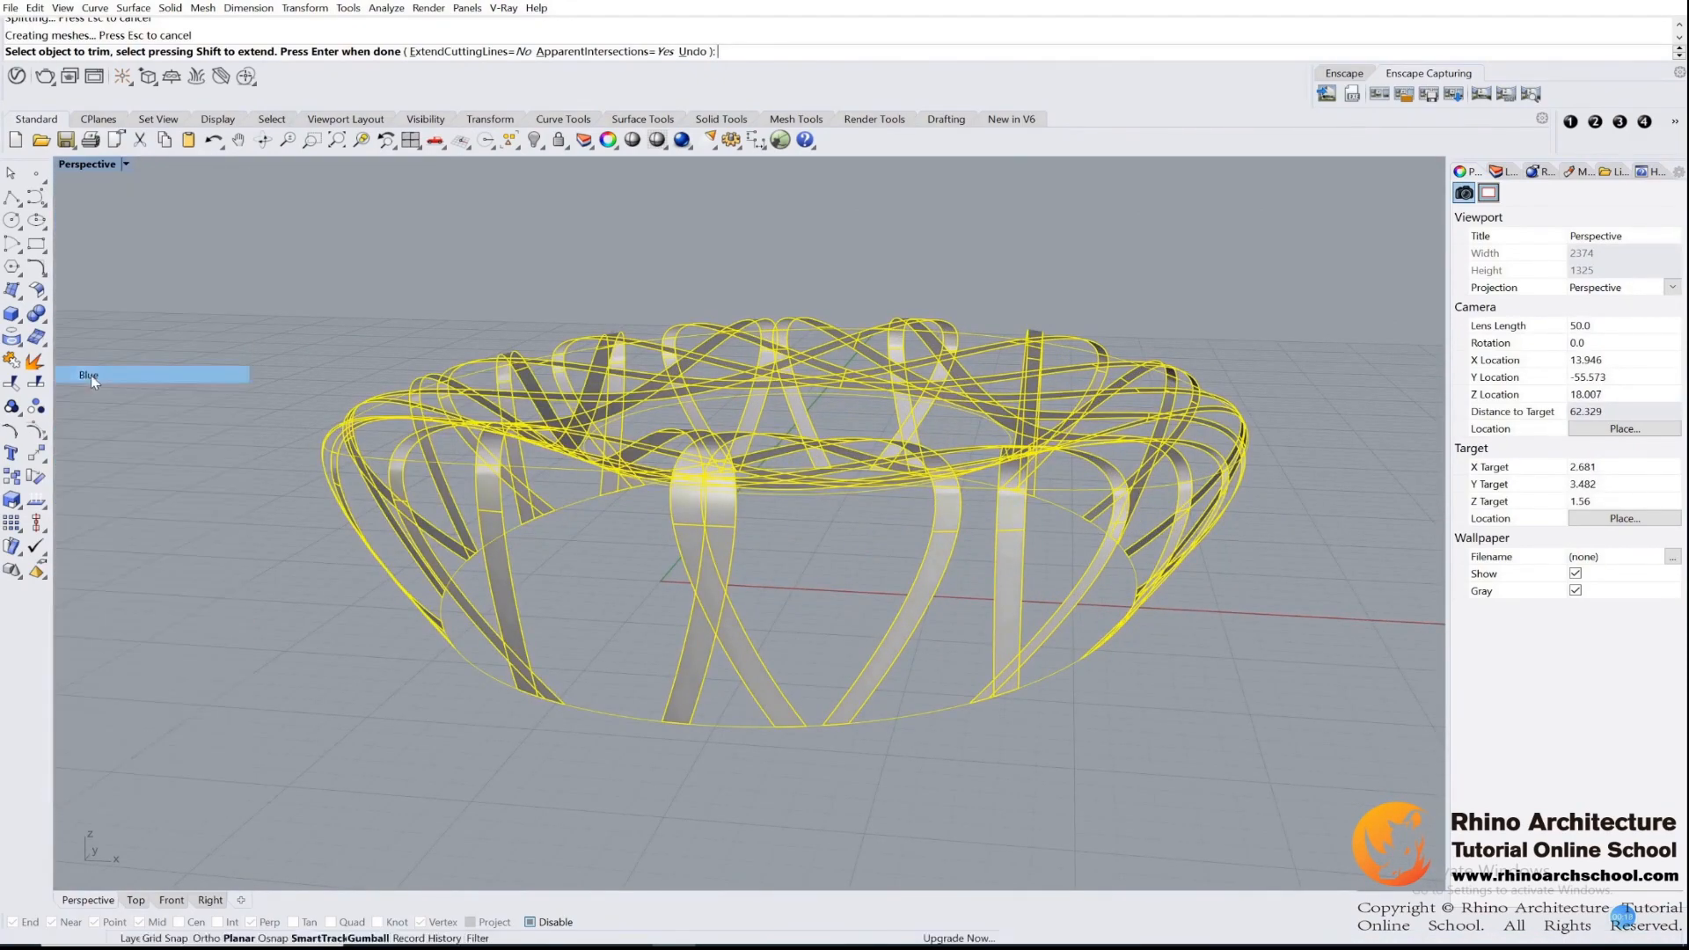
scroll(711, 492, up, 6)
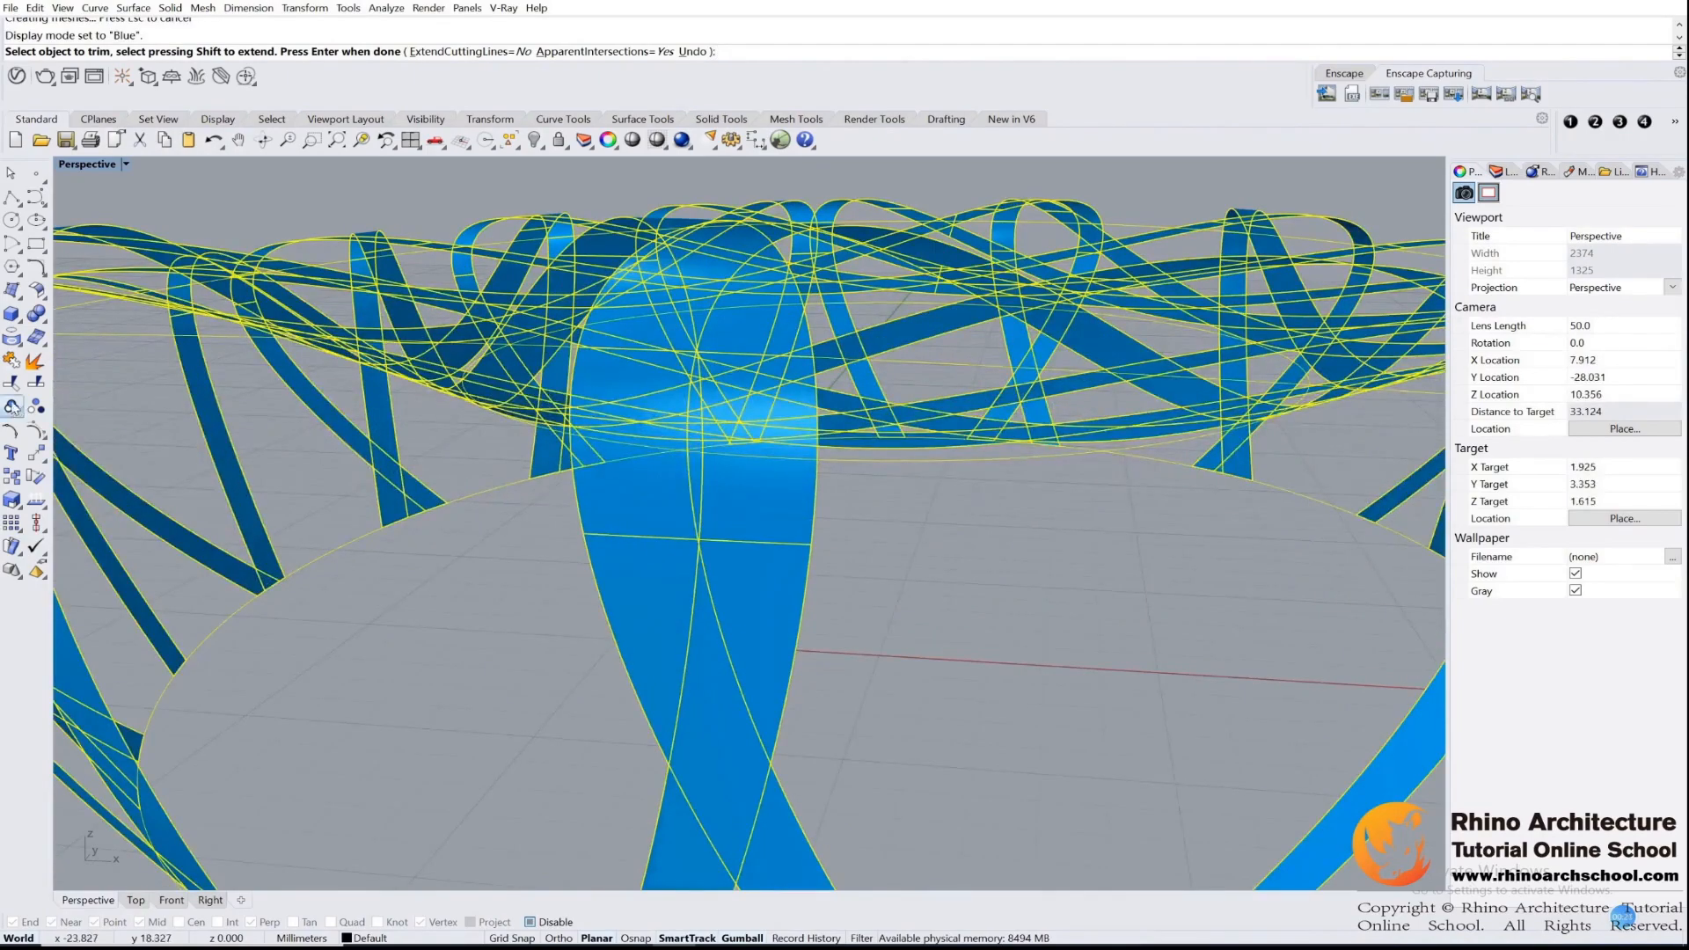
- Trim the leftover surface between the crossing strips at the ring's front, undoing the first pick and trimming again
click(15, 385)
shift+right_drag(695, 472, 885, 695)
click(624, 478)
key(ctrl+z)
scroll(616, 756, up, 4)
click(616, 757)
scroll(616, 757, down, 8)
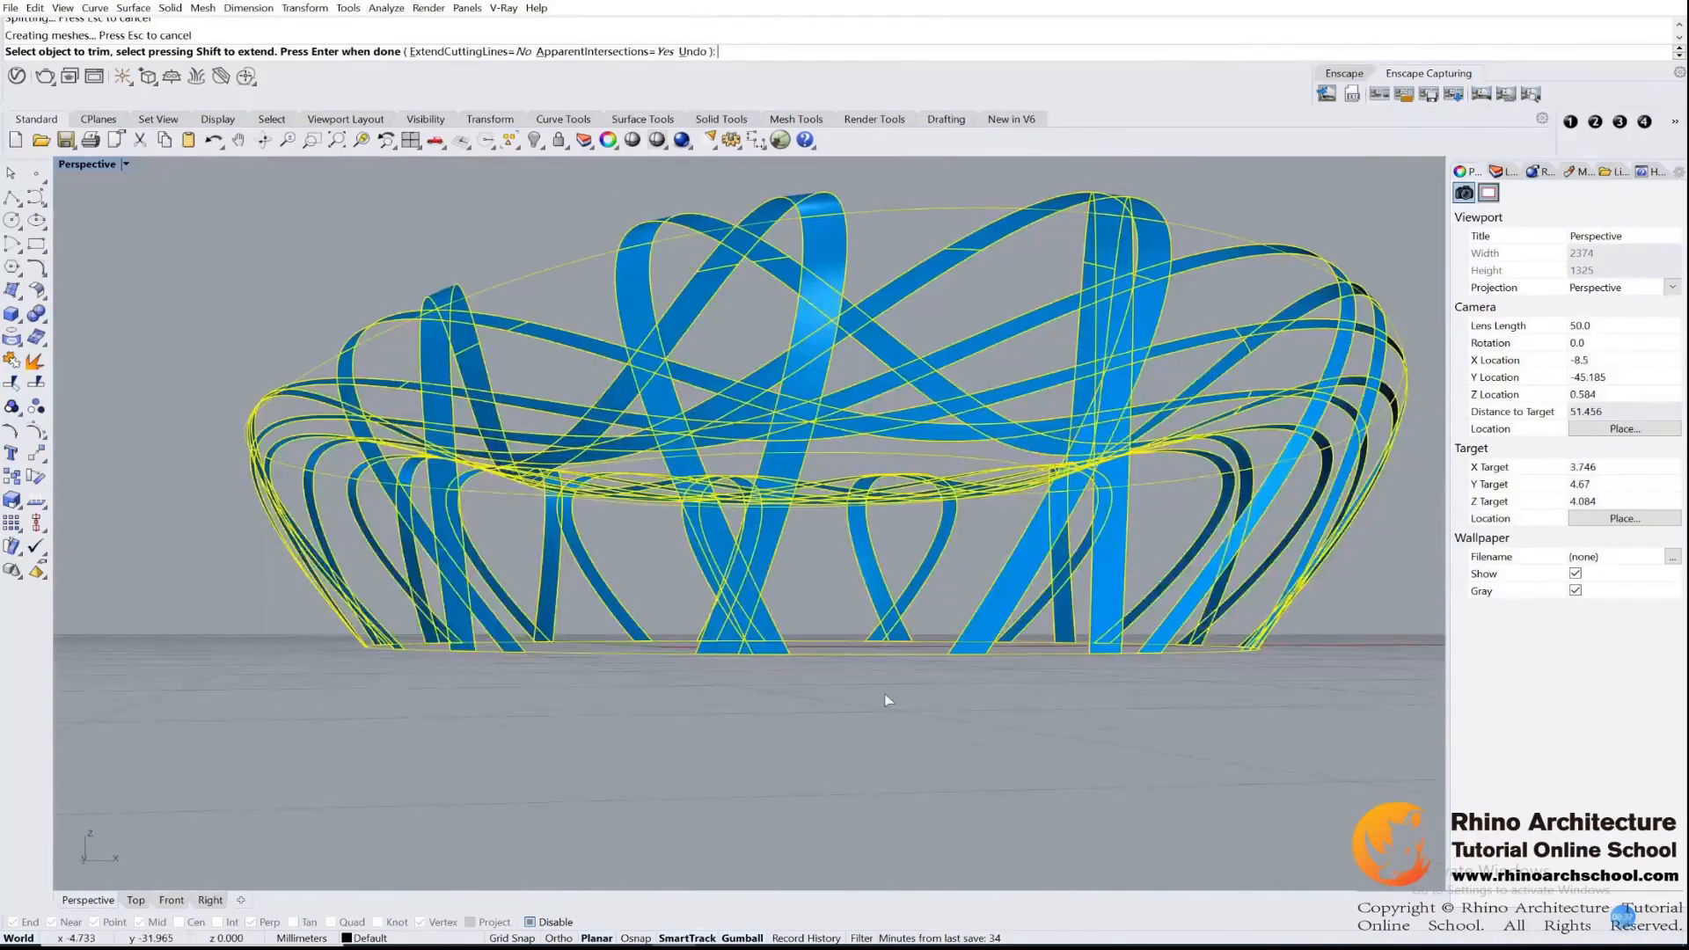
- Trim away the surface piece between the crossing strips' feet at the front base of the ring
scroll(748, 653, up, 2)
click(748, 653)
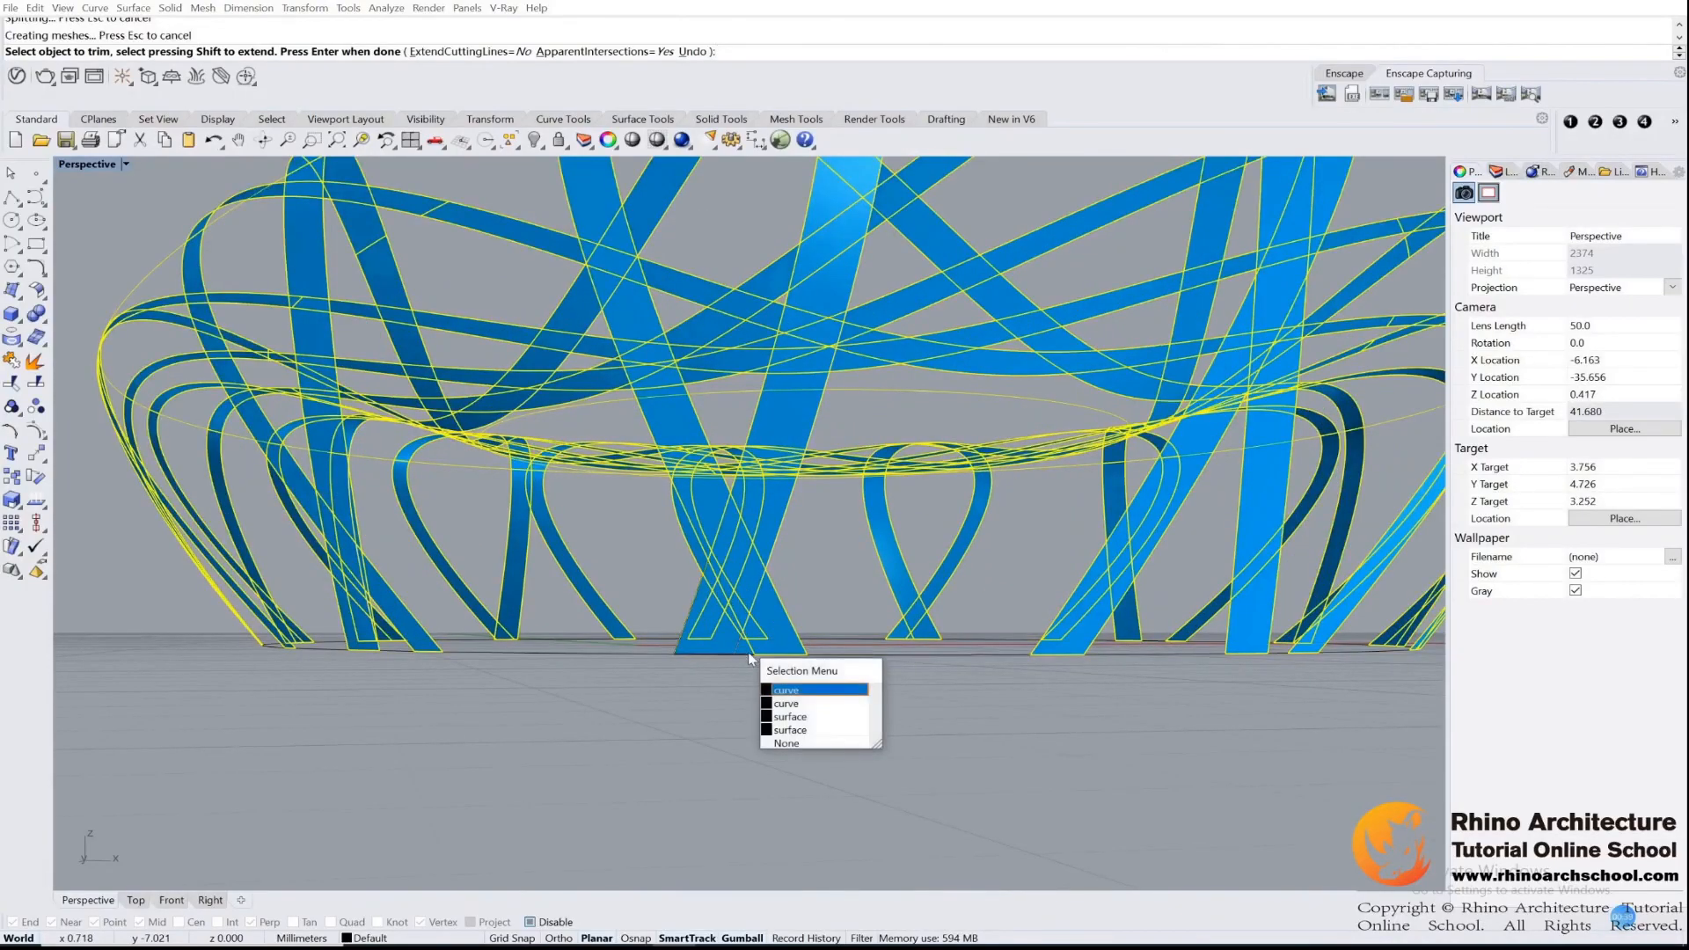
click(793, 720)
scroll(674, 658, down, 4)
right_drag(675, 655, 810, 671)
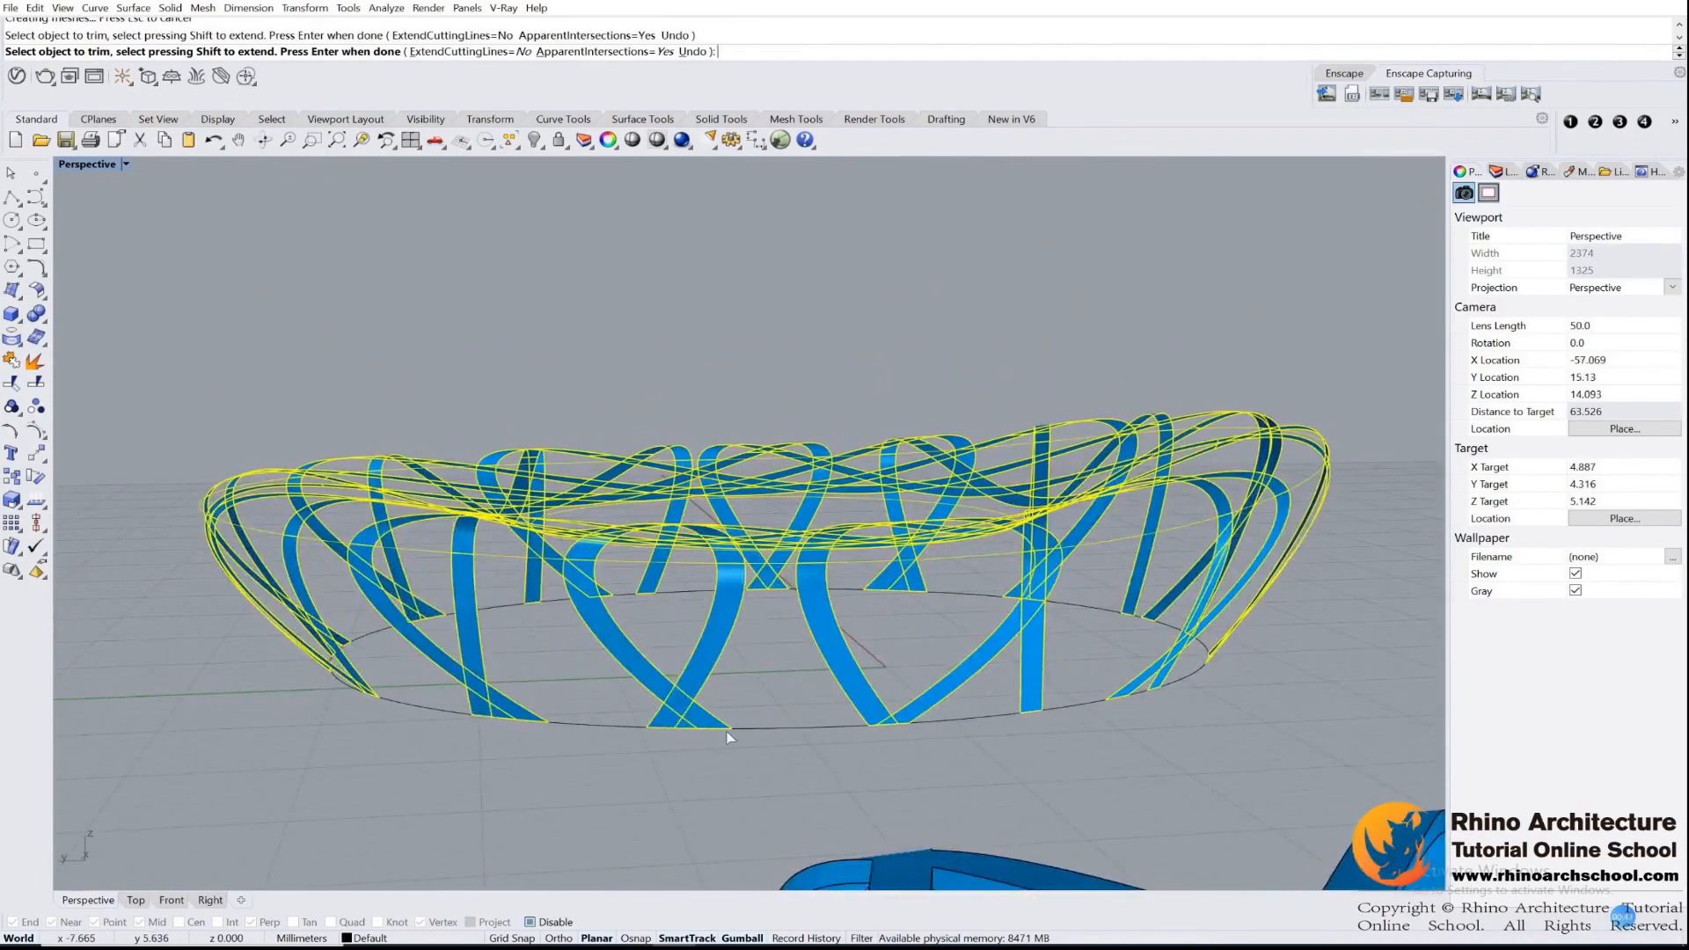
- Trim away the leftover surface pieces at the feet of the neighbouring crossing strips around the ring's base
scroll(729, 737, up, 8)
click(699, 708)
click(782, 755)
shift+right_drag(1122, 717, 905, 706)
shift+right_drag(467, 628, 1060, 665)
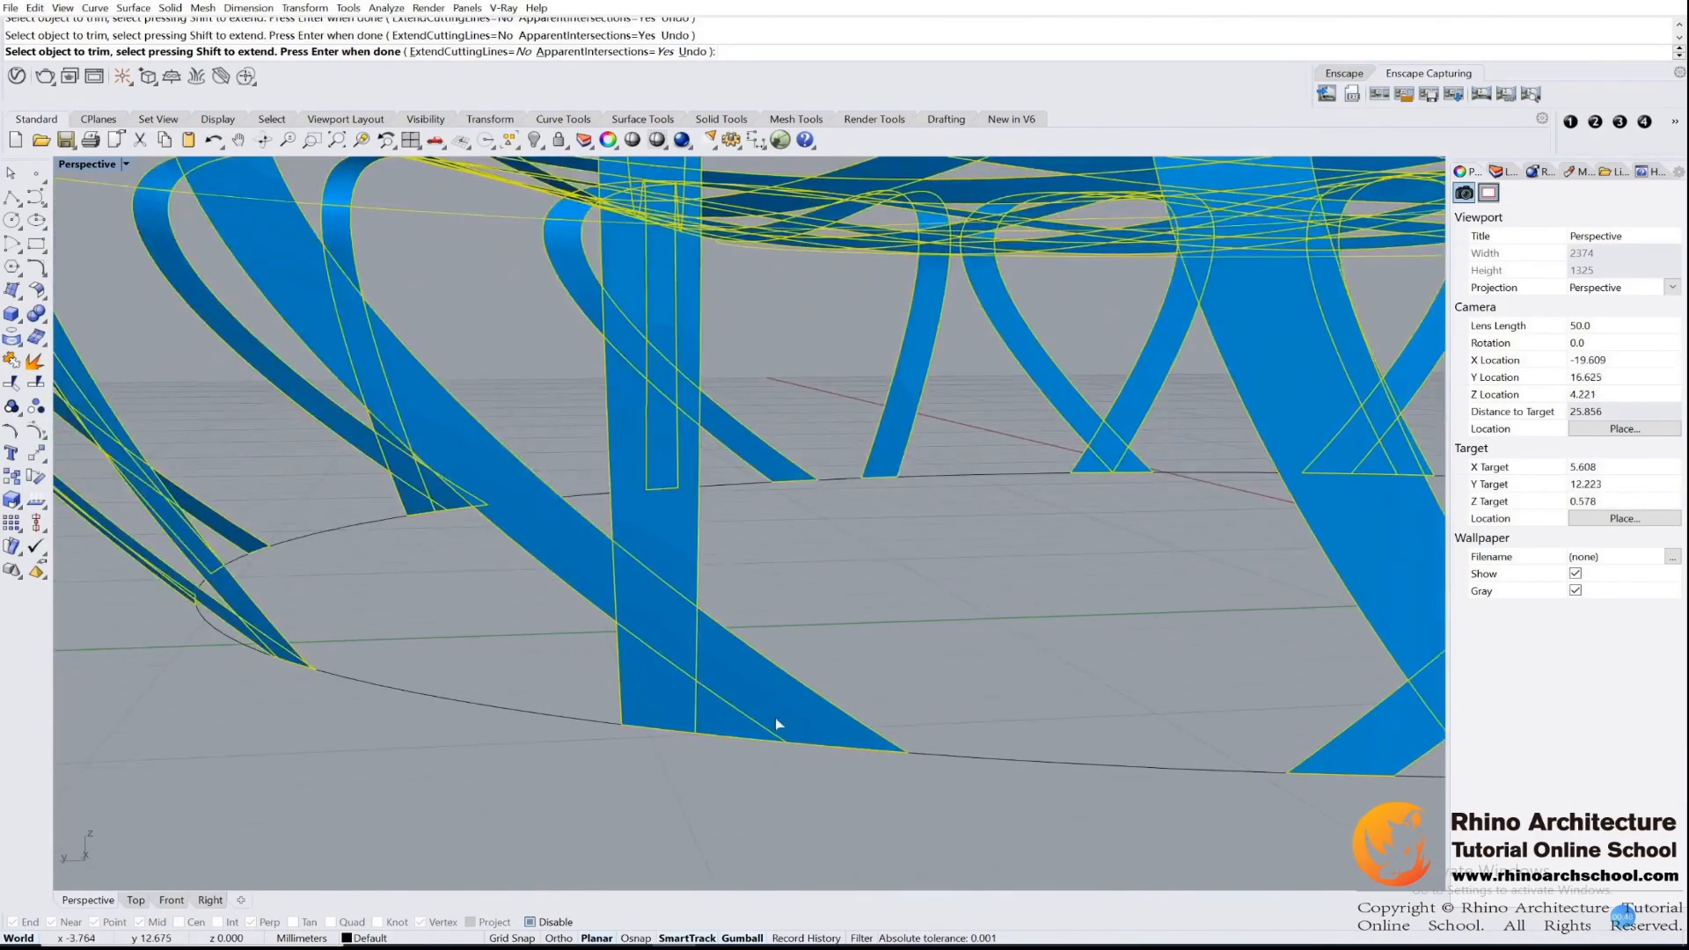
shift+right_drag(777, 725, 762, 731)
click(732, 729)
click(784, 777)
- Trim one more leftover piece at a strip's foot farther around the base and finish trimming
scroll(705, 720, down, 8)
right_drag(690, 674, 1104, 671)
right_drag(584, 647, 889, 658)
shift+right_drag(679, 660, 1394, 697)
scroll(622, 705, up, 4)
click(623, 702)
scroll(1007, 701, down, 6)
right_drag(581, 626, 947, 563)
scroll(864, 563, down, 6)
right_click(932, 438)
right_drag(898, 503, 930, 497)
shift+right_drag(929, 498, 968, 449)
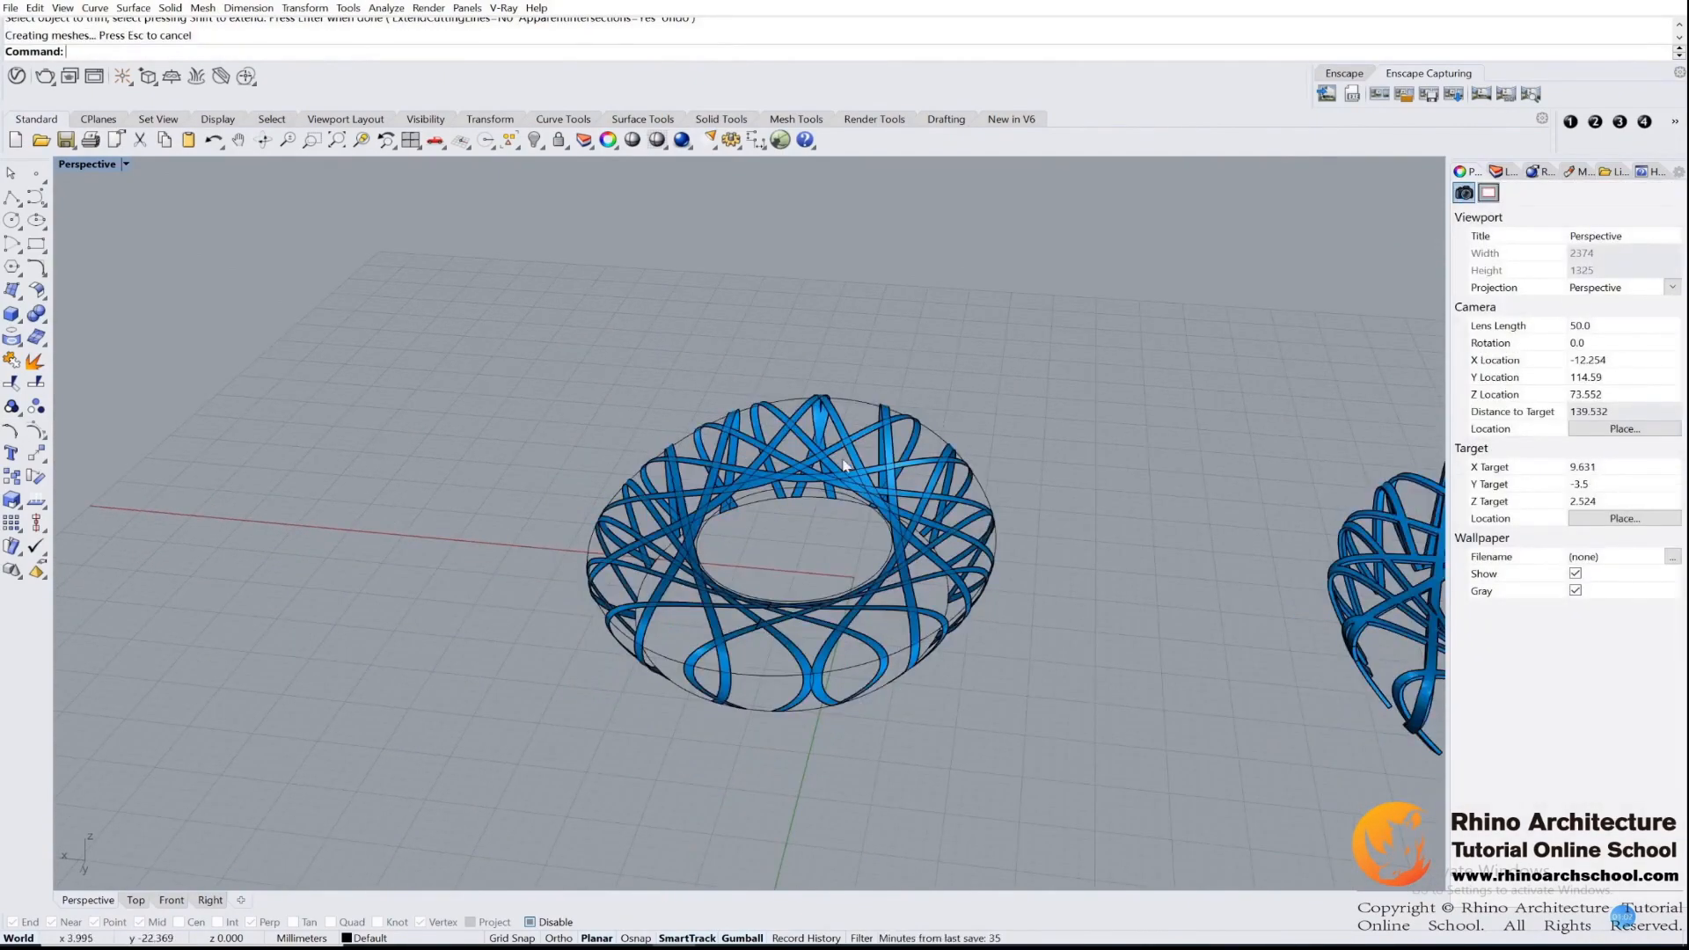
- Select all curves, exclude the three closed ellipse curves from the selection, and delete the 30 open projected curves
click(521, 146)
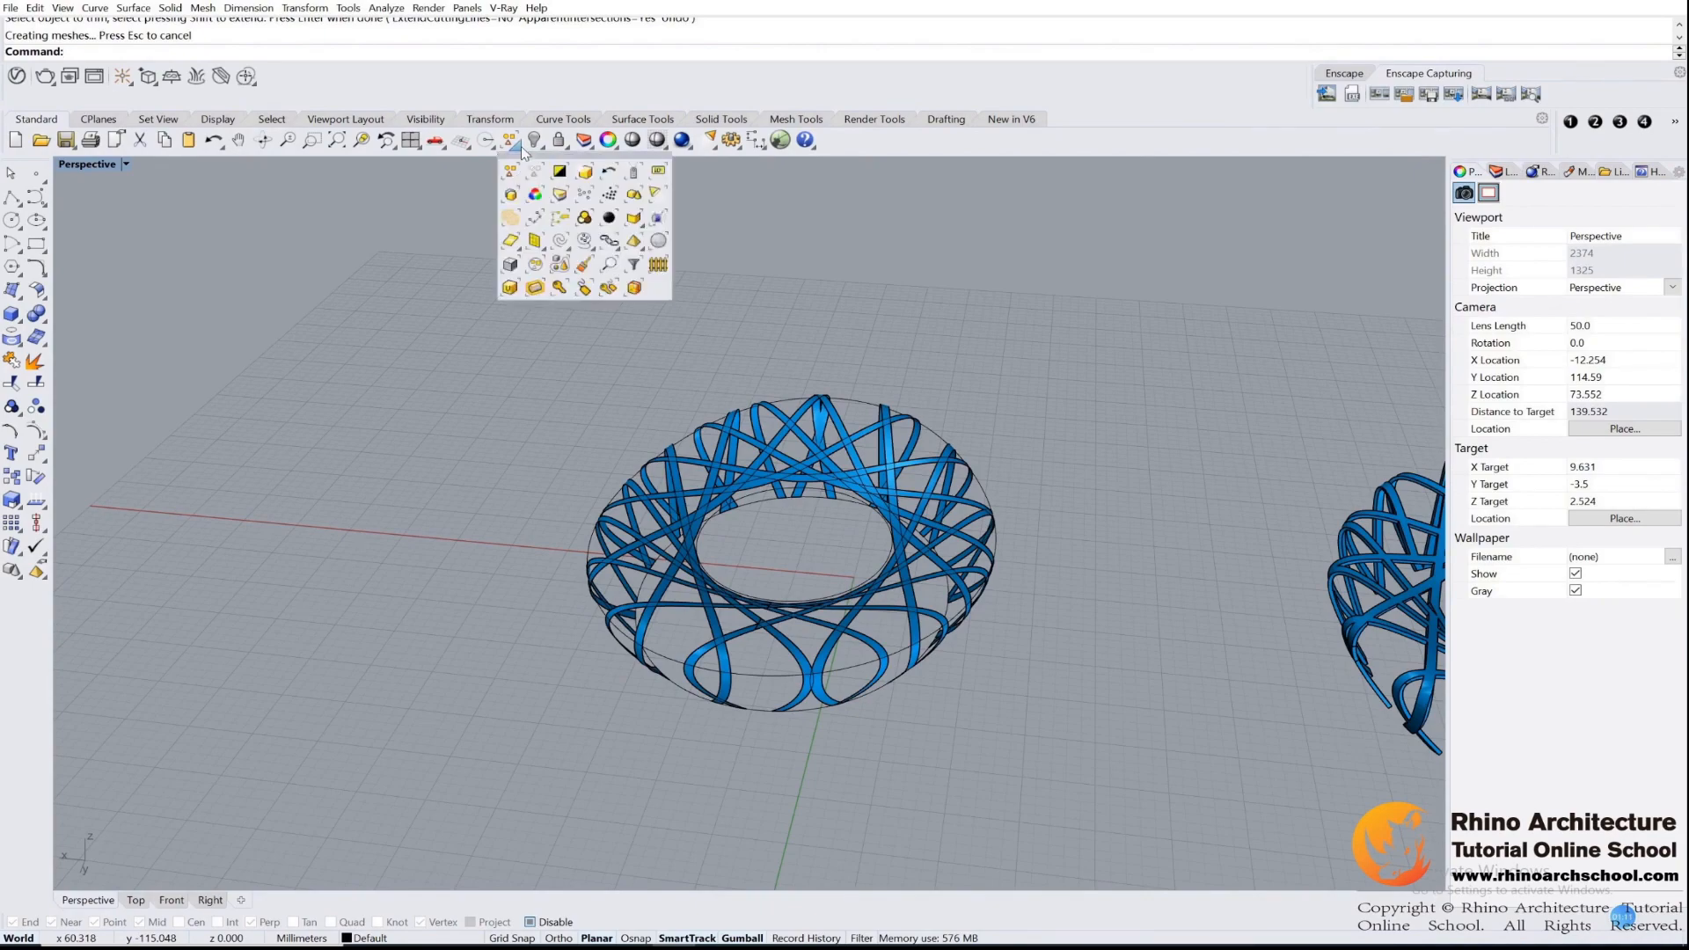
click(564, 234)
scroll(725, 355, down, 2)
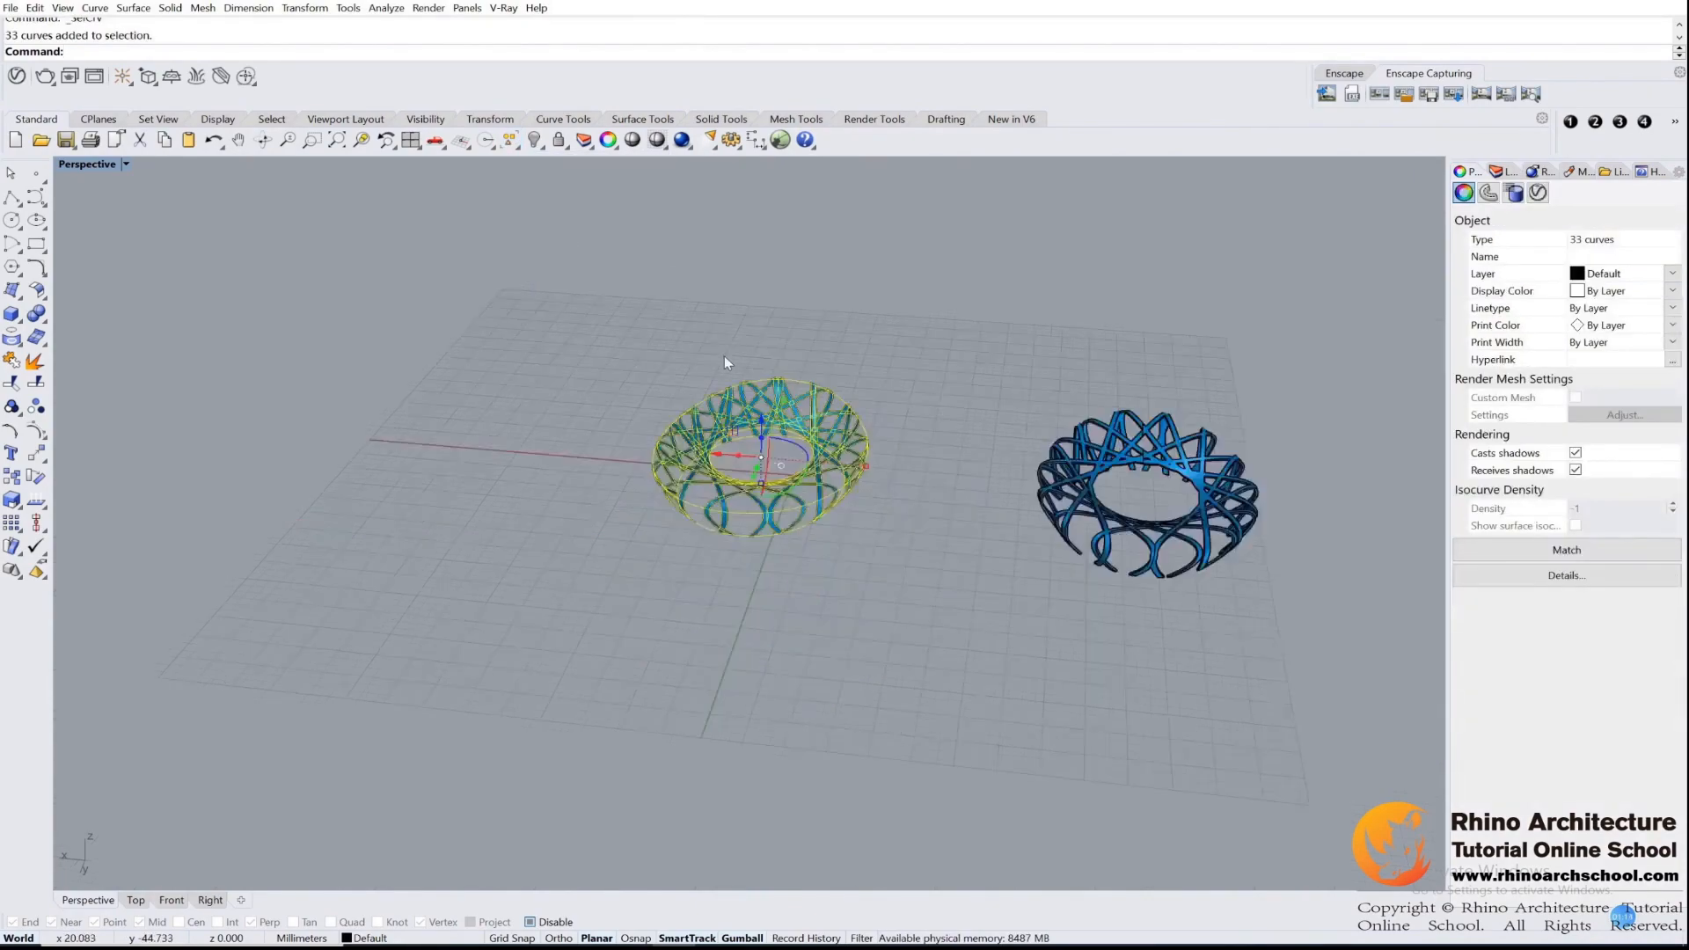
scroll(841, 533, up, 4)
right_drag(1041, 504, 1061, 413)
ctrl+click(676, 657)
scroll(781, 520, up, 5)
right_drag(891, 506, 910, 550)
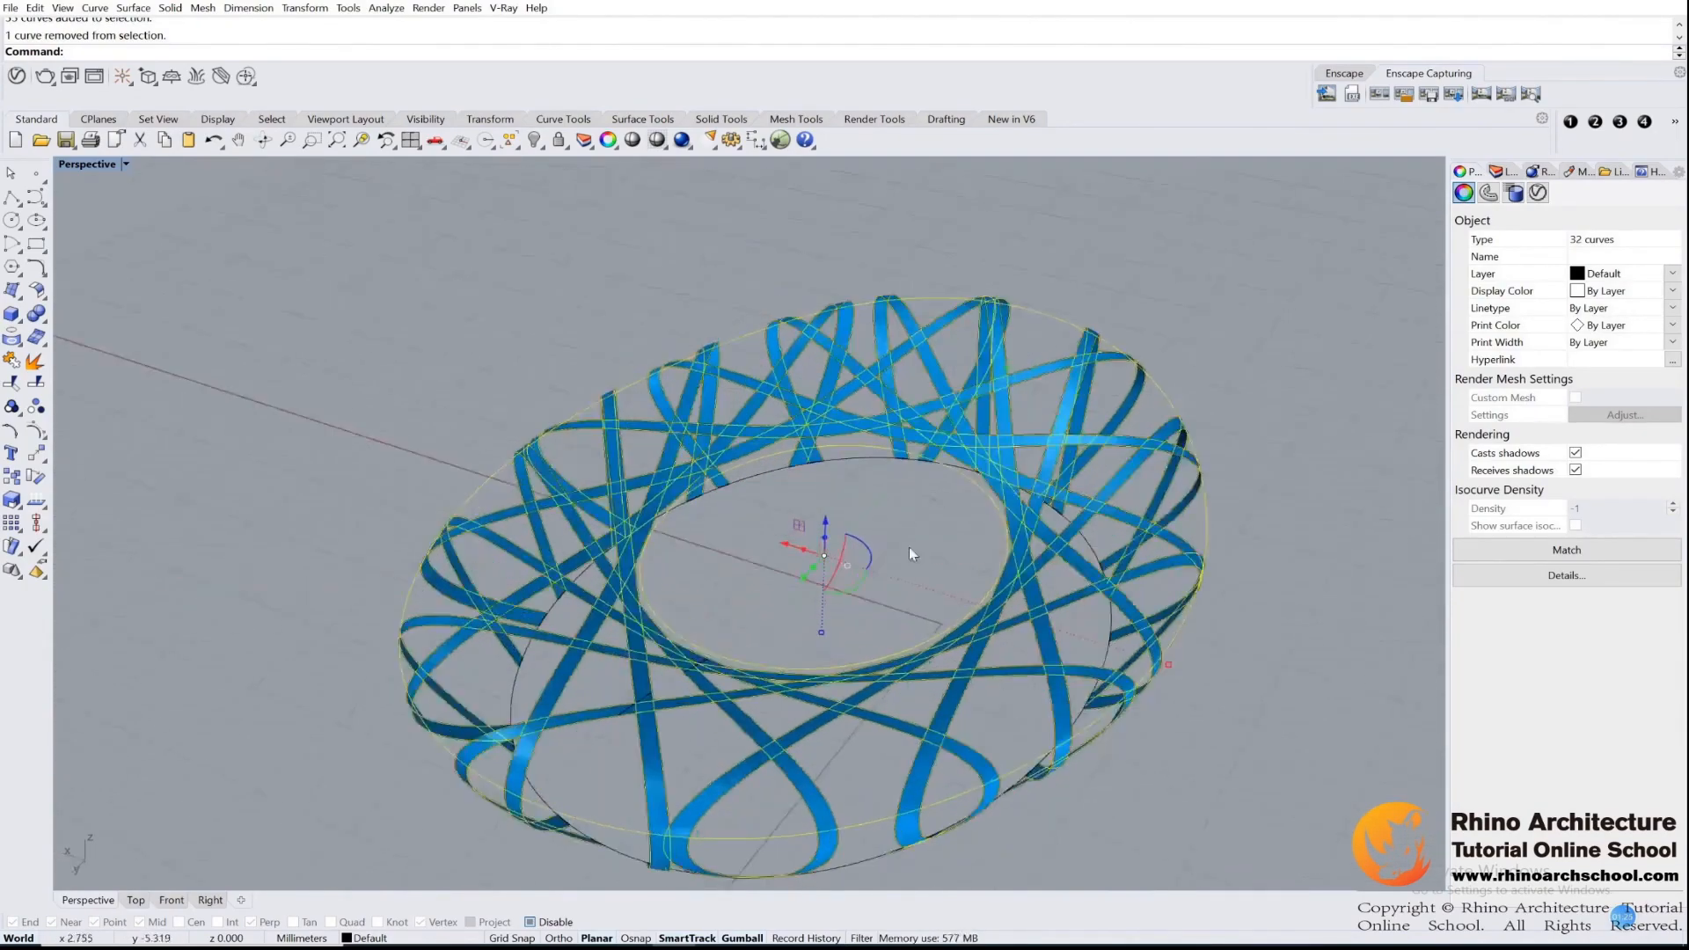
ctrl+click(880, 454)
right_drag(688, 510, 772, 476)
ctrl+right_drag(606, 629, 612, 457)
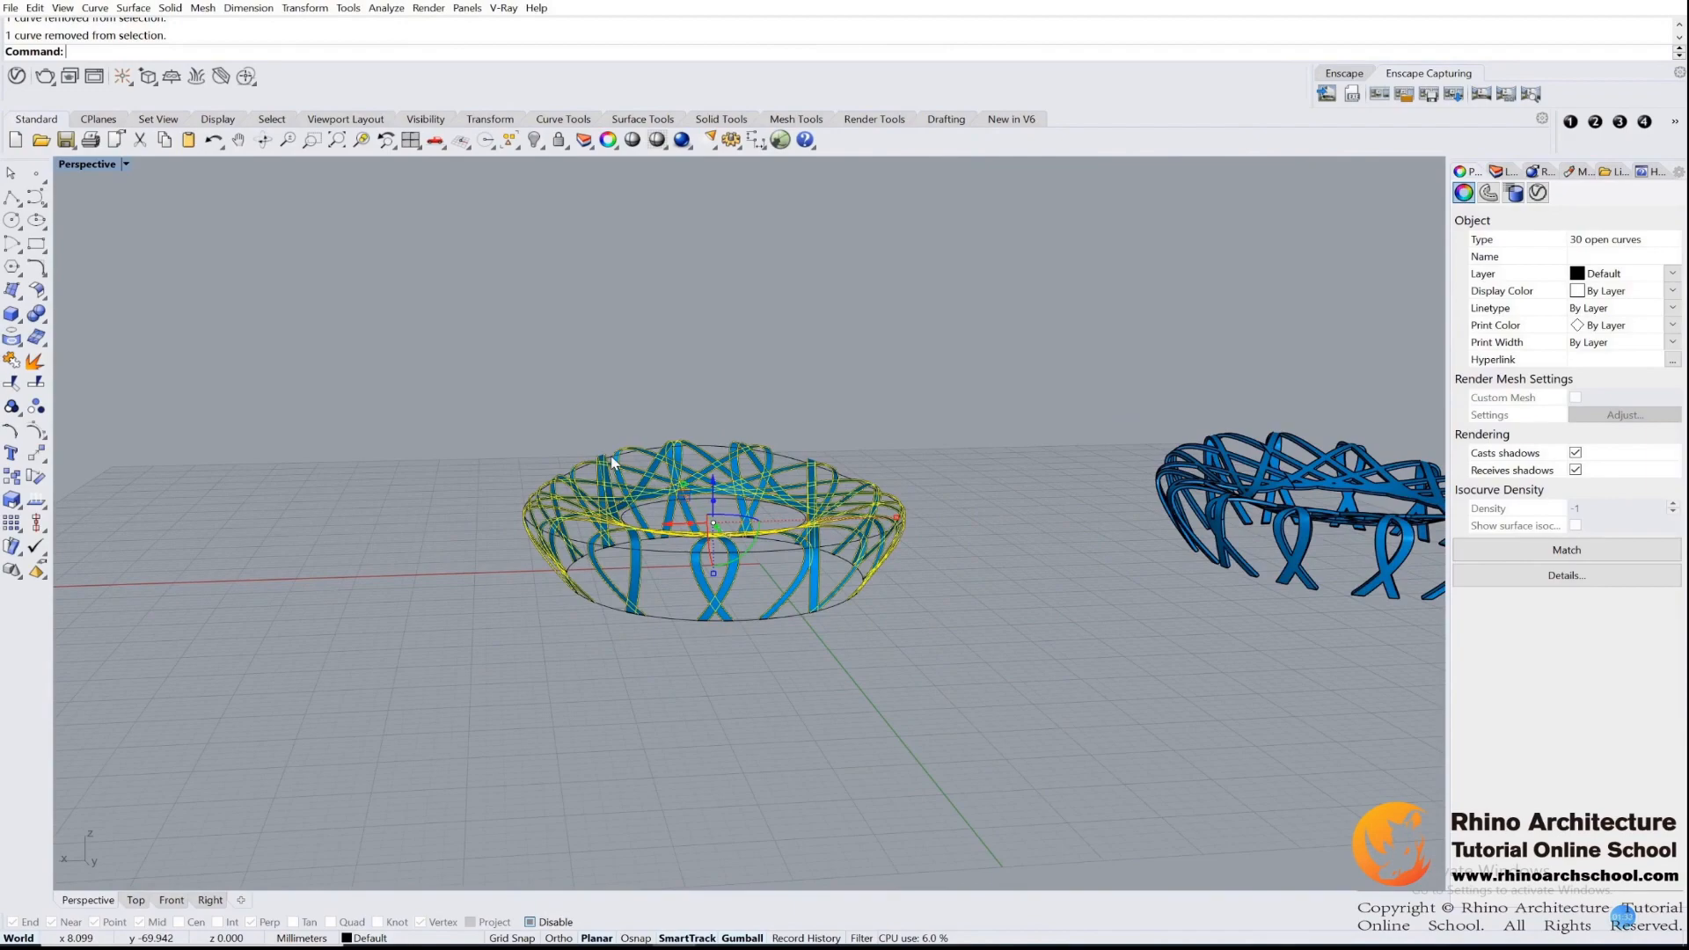
key(Delete)
- Delete the closed ellipse curves around the strips
right_drag(674, 454, 634, 497)
scroll(635, 497, up, 6)
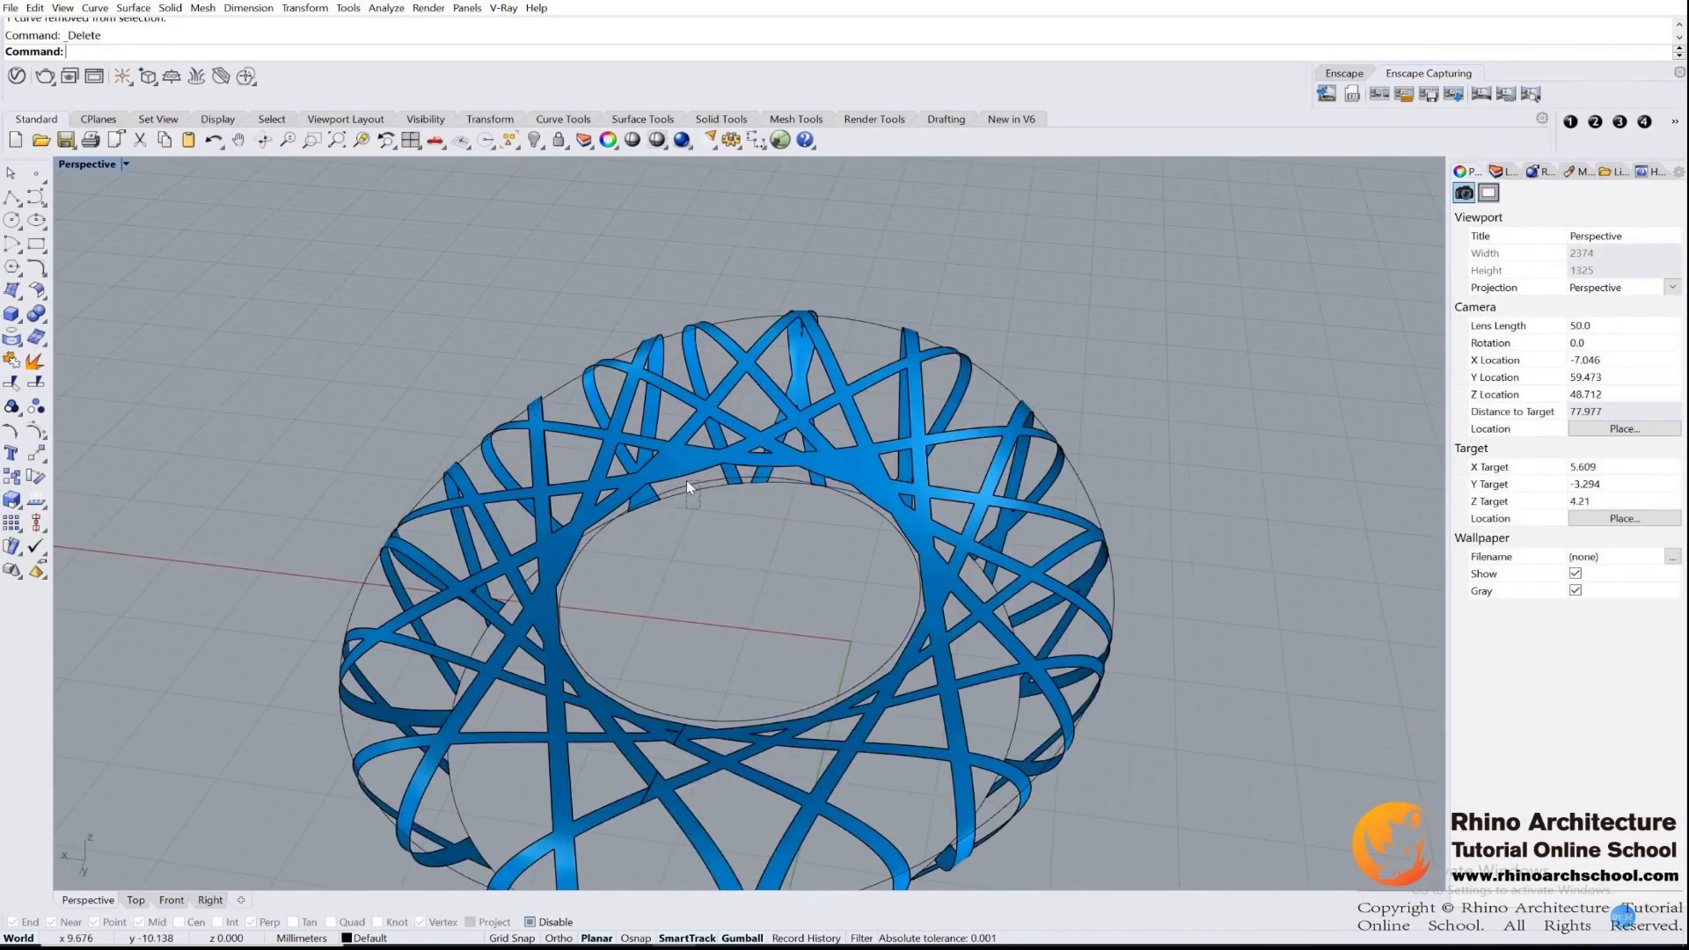
click(686, 480)
shift+click(567, 387)
key(Delete)
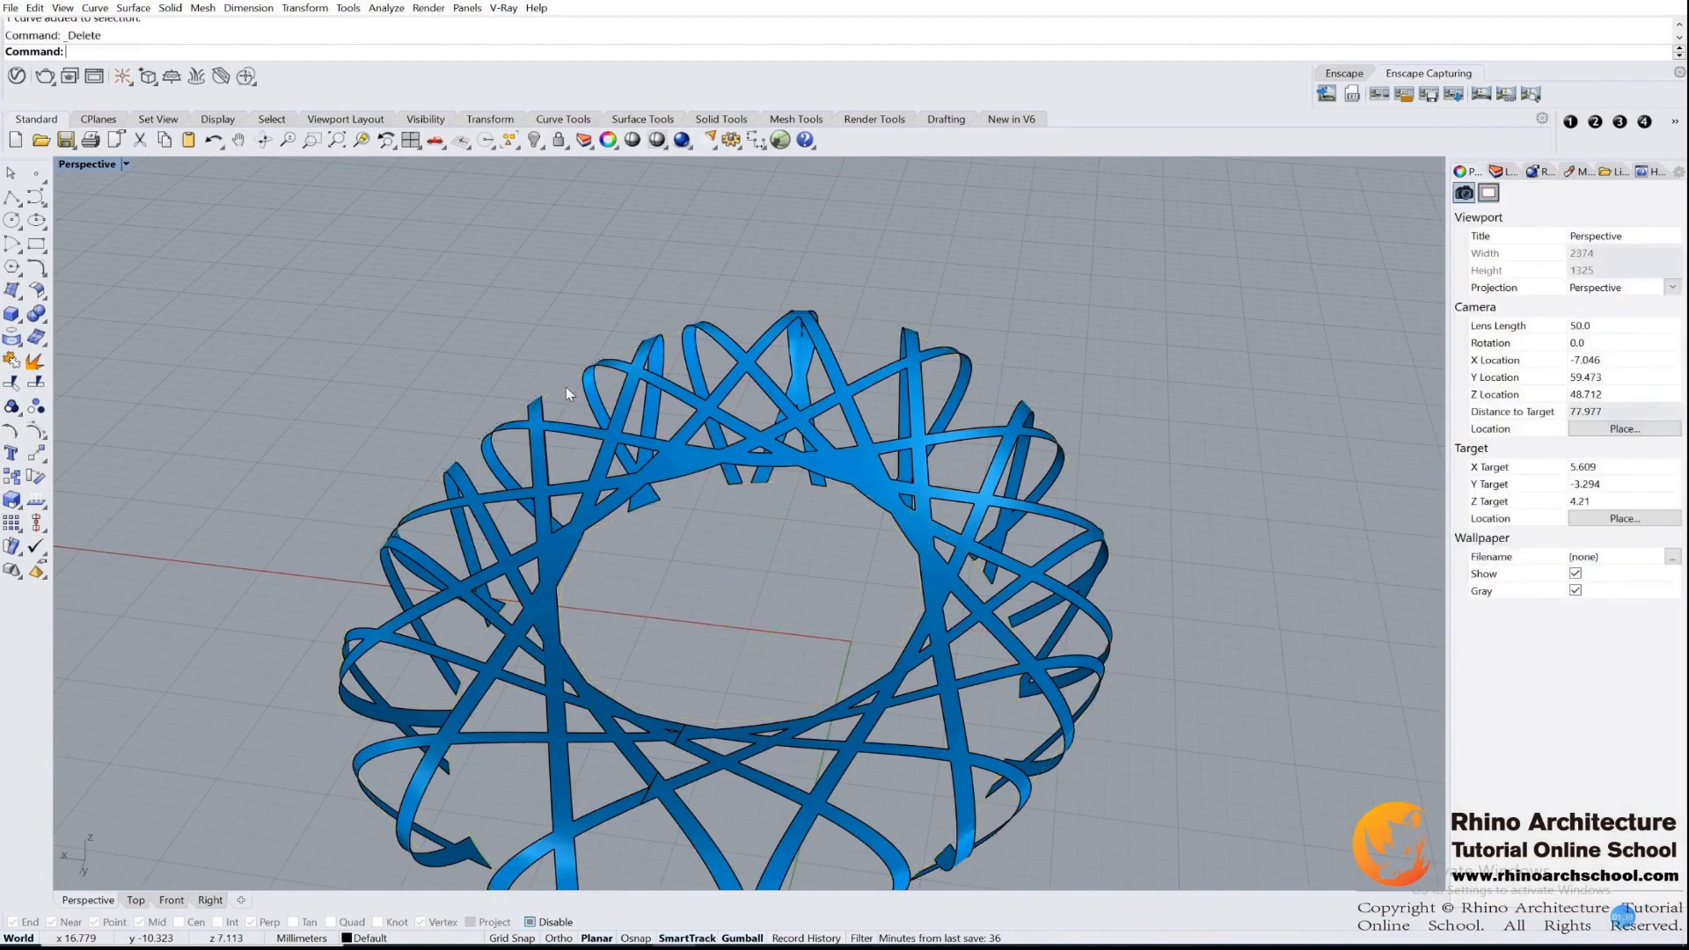
scroll(609, 336, down, 5)
right_drag(609, 336, 684, 329)
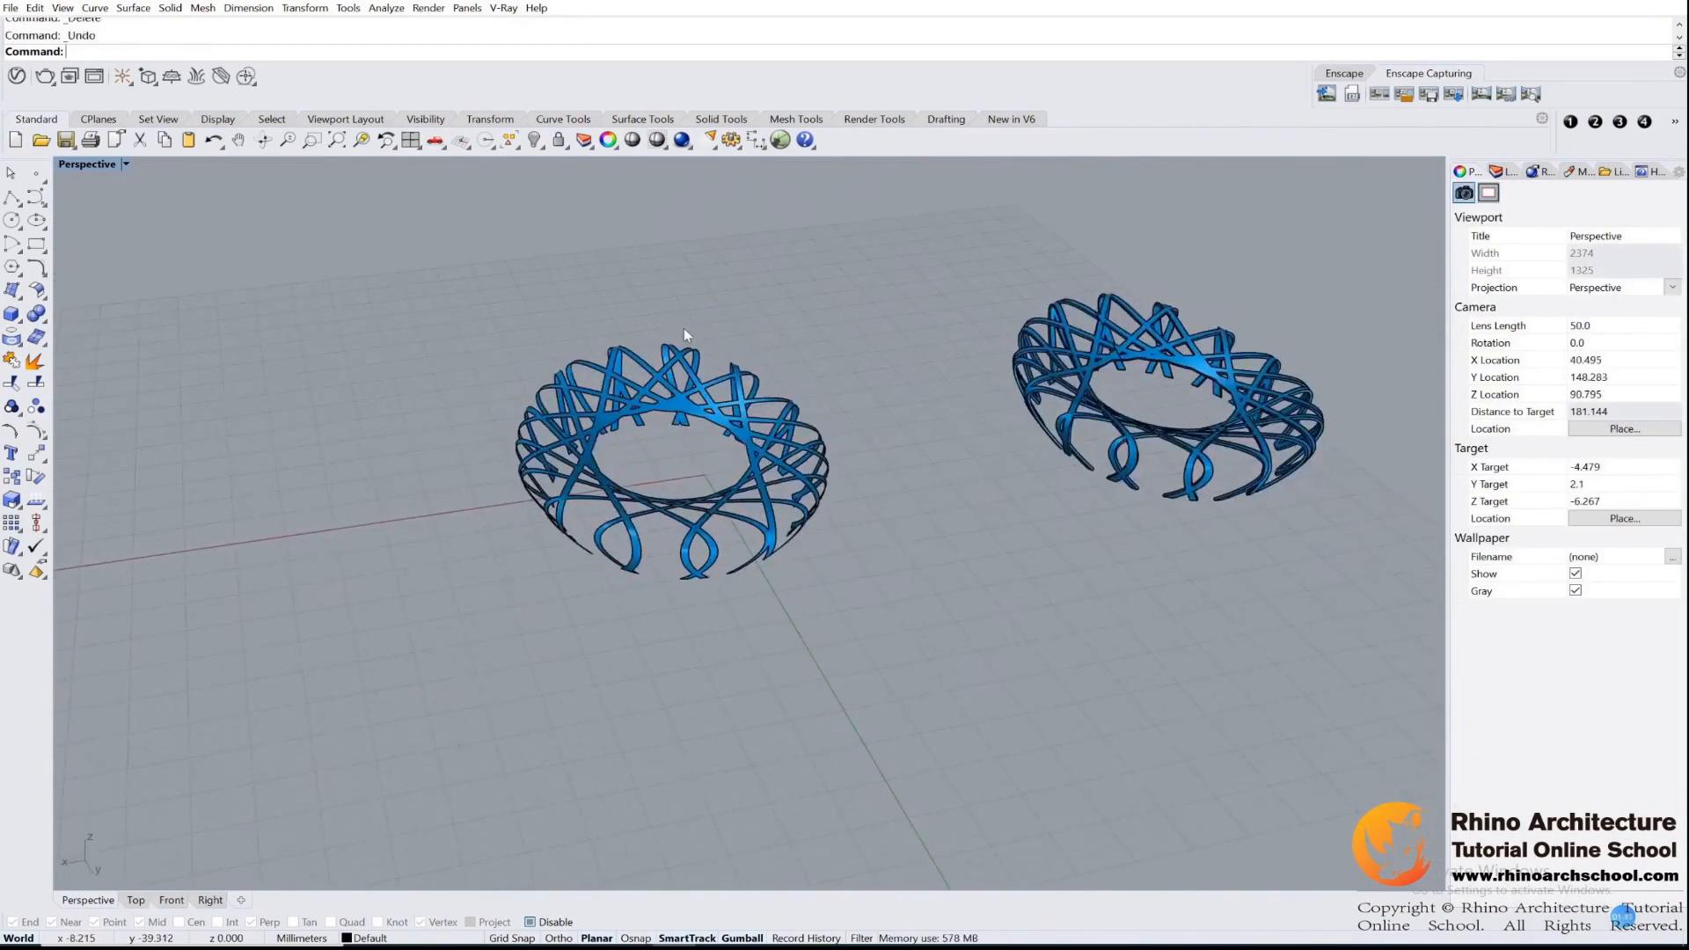
- Undo the deletion of the three closed ellipse curves and hide them instead
key(ctrl+z)
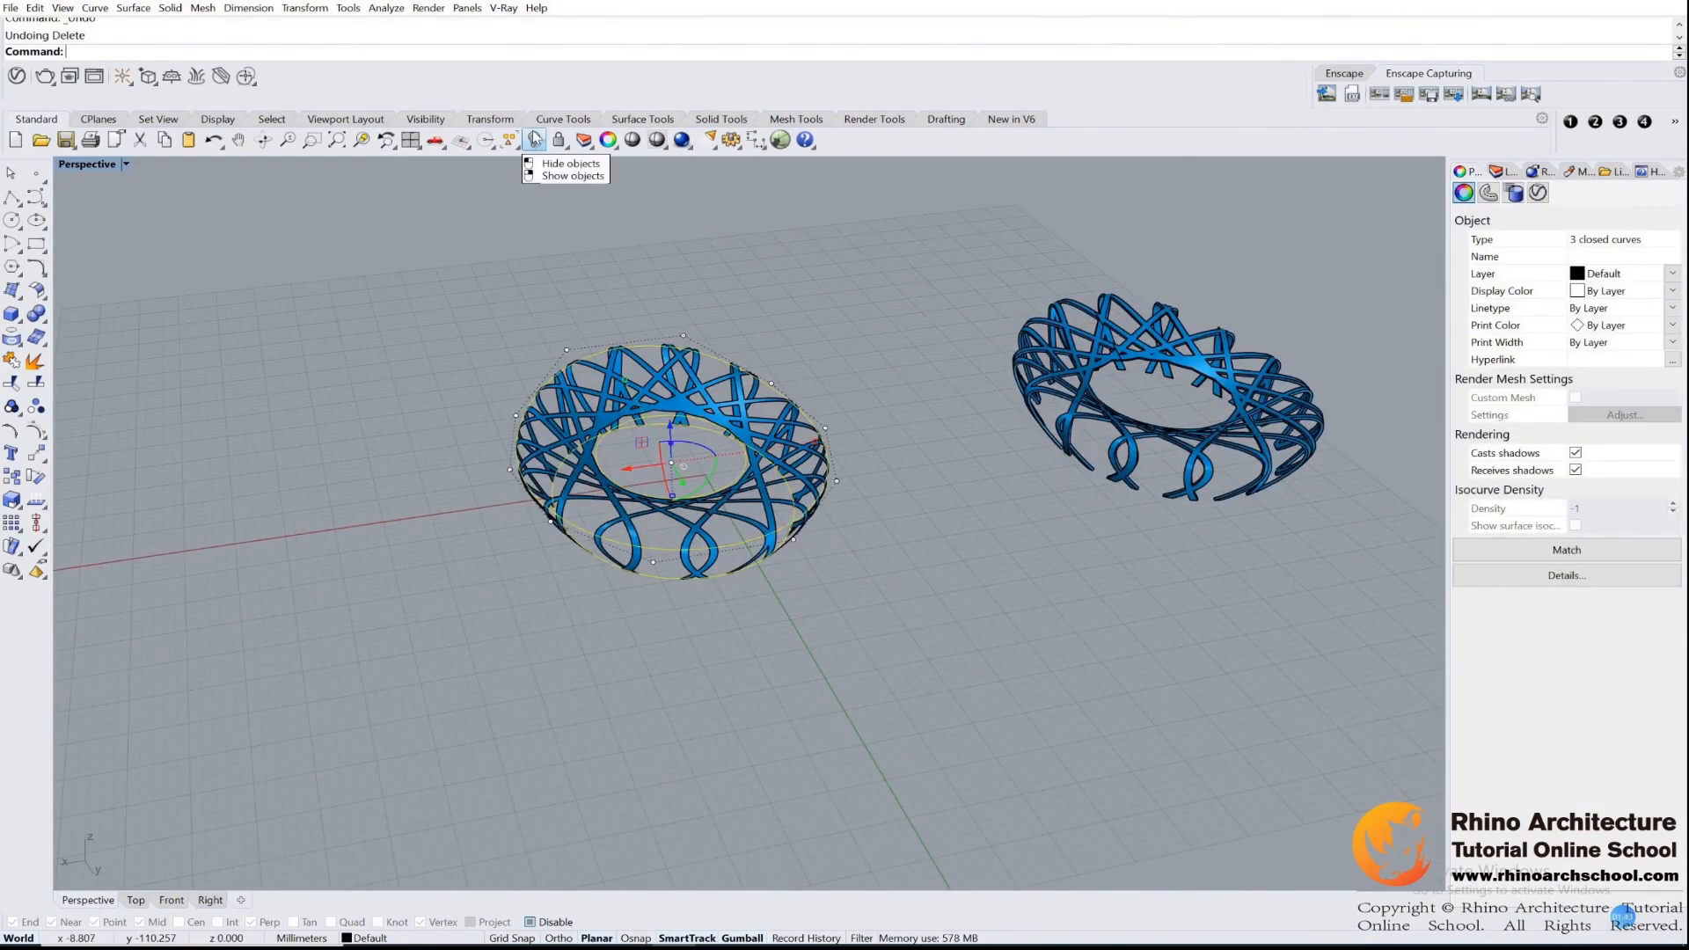
click(534, 138)
- Offset all the trimmed strips of the stadium ring near the origin by 0.3 into solids with OffsetSrf
drag(426, 250, 853, 616)
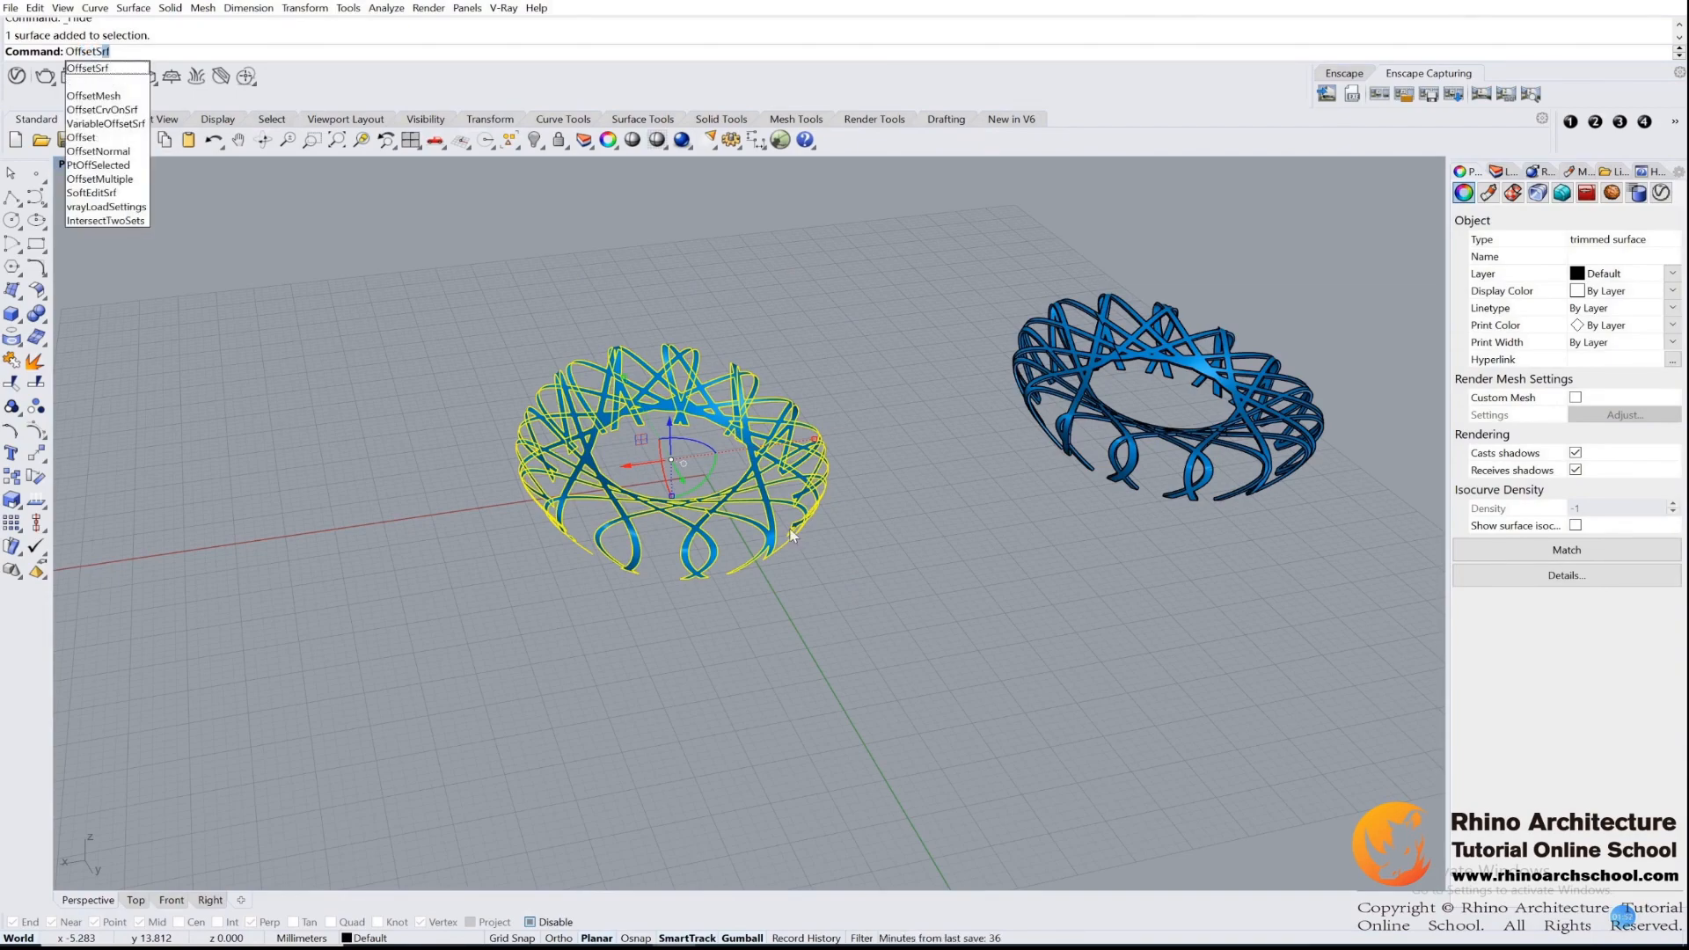
key(Return)
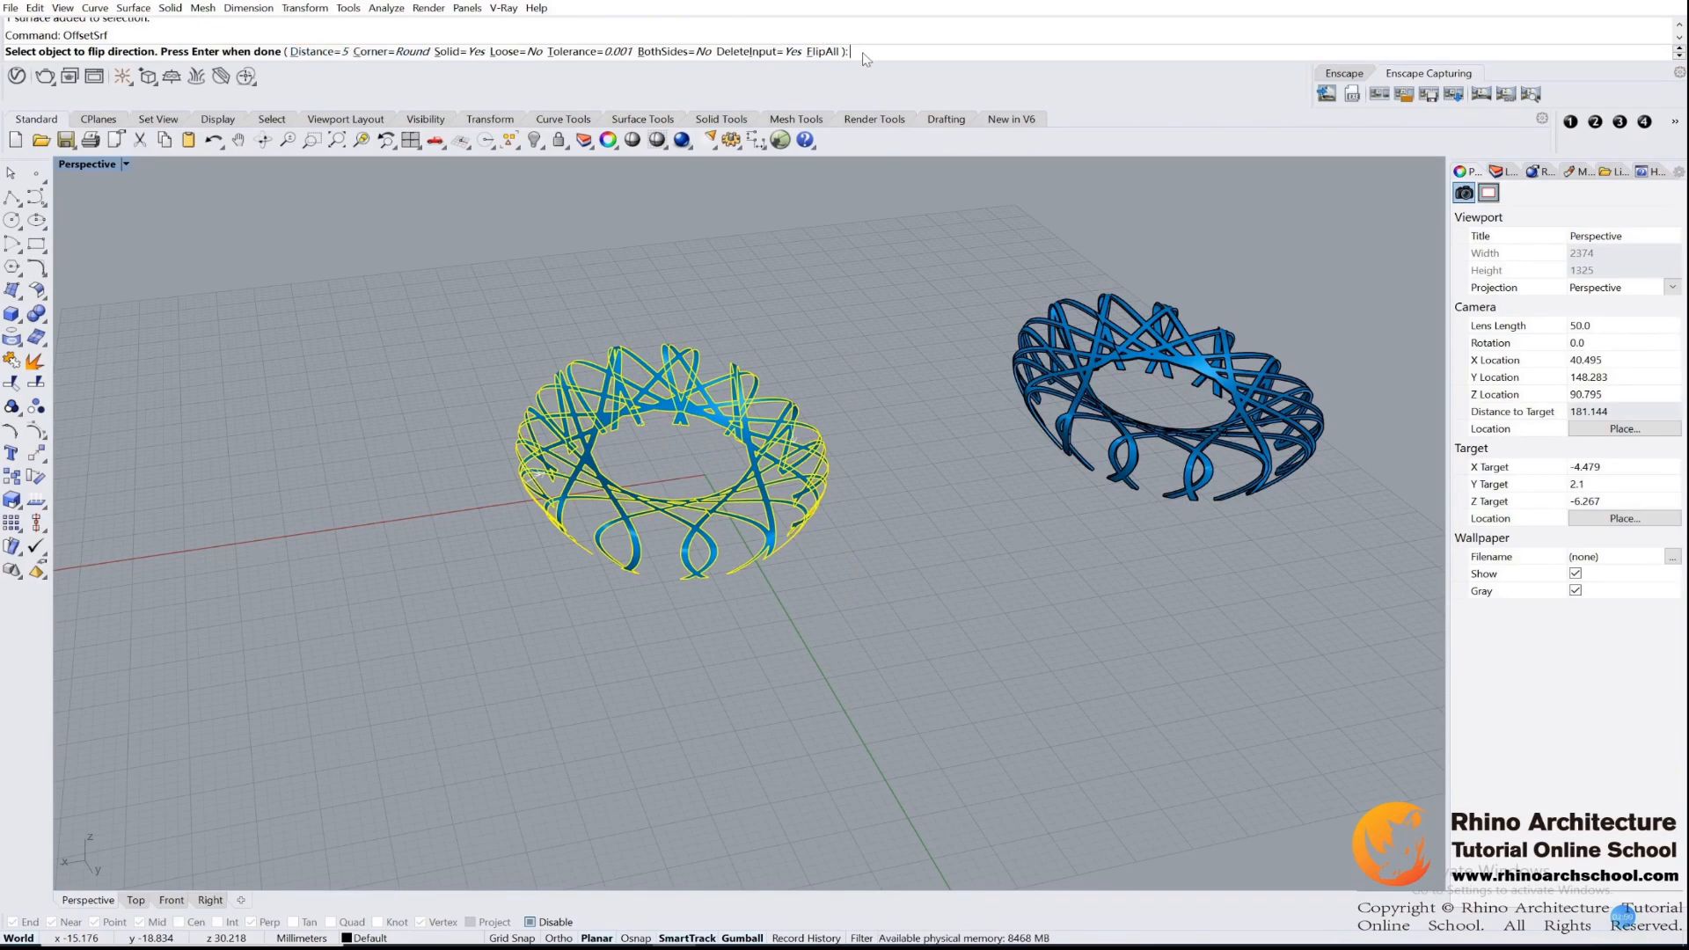
text(0.3)
key(Return)
key(Return)
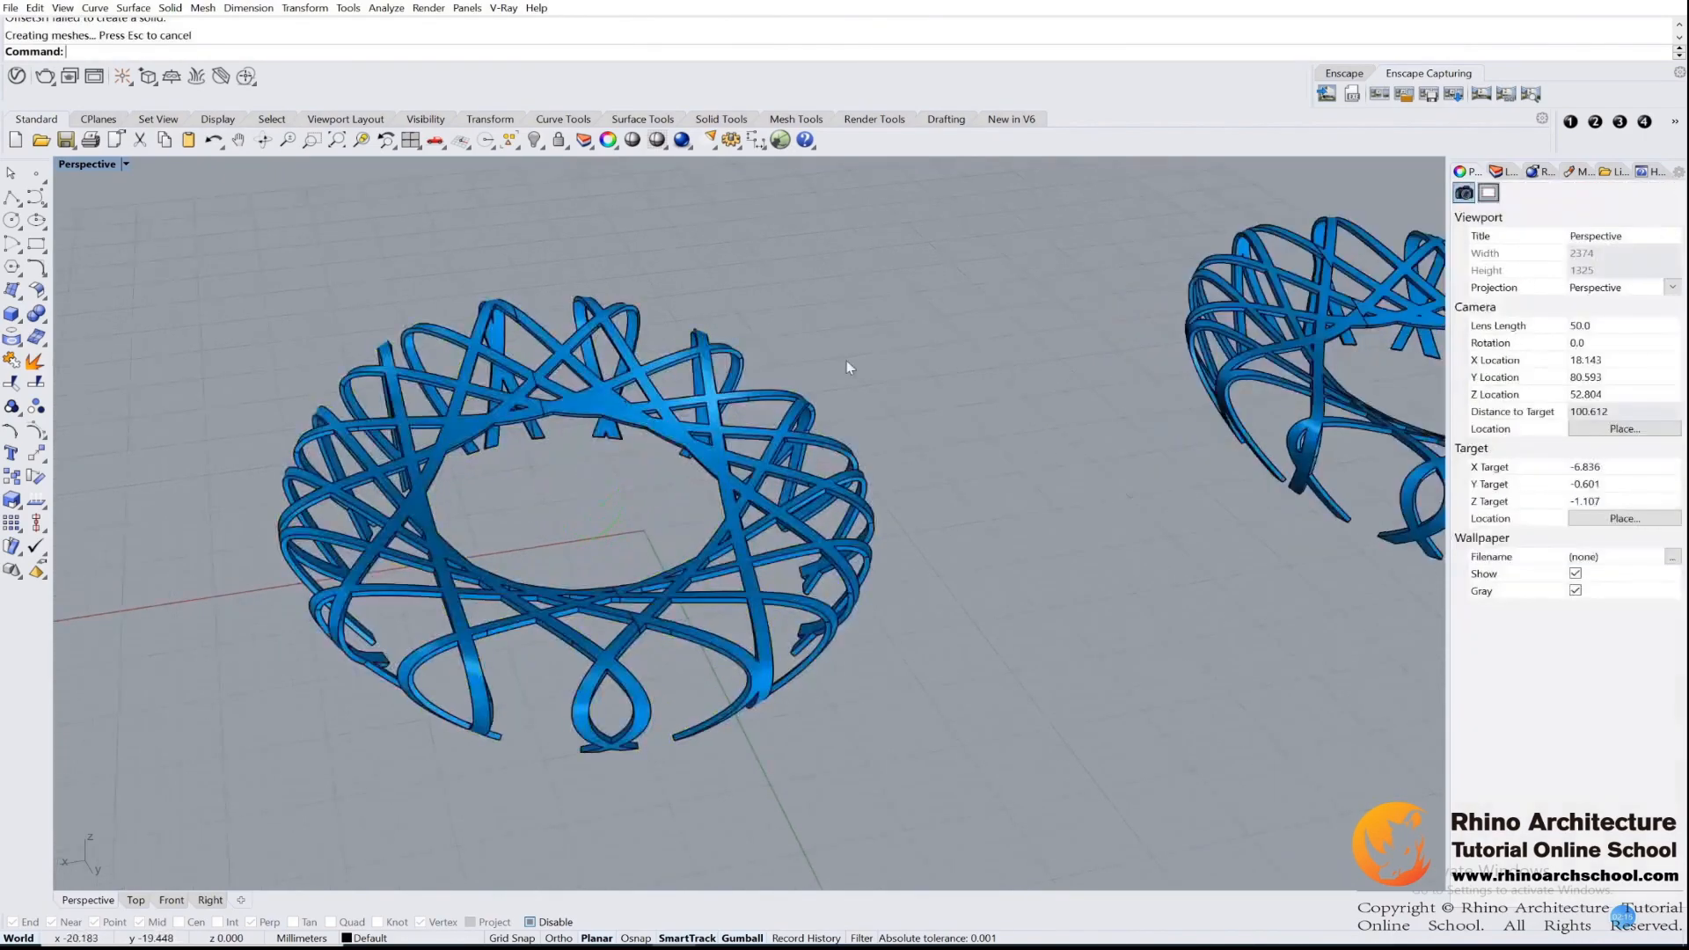
- Place a text dot numbered 1 on the ground between the two stadium models and float the Surface Creation tool palette beneath it
right_drag(847, 361, 1004, 570)
right_drag(805, 389, 959, 367)
scroll(860, 452, up, 4)
right_drag(858, 445, 905, 542)
scroll(815, 464, down, 6)
scroll(947, 586, up, 2)
click(1571, 122)
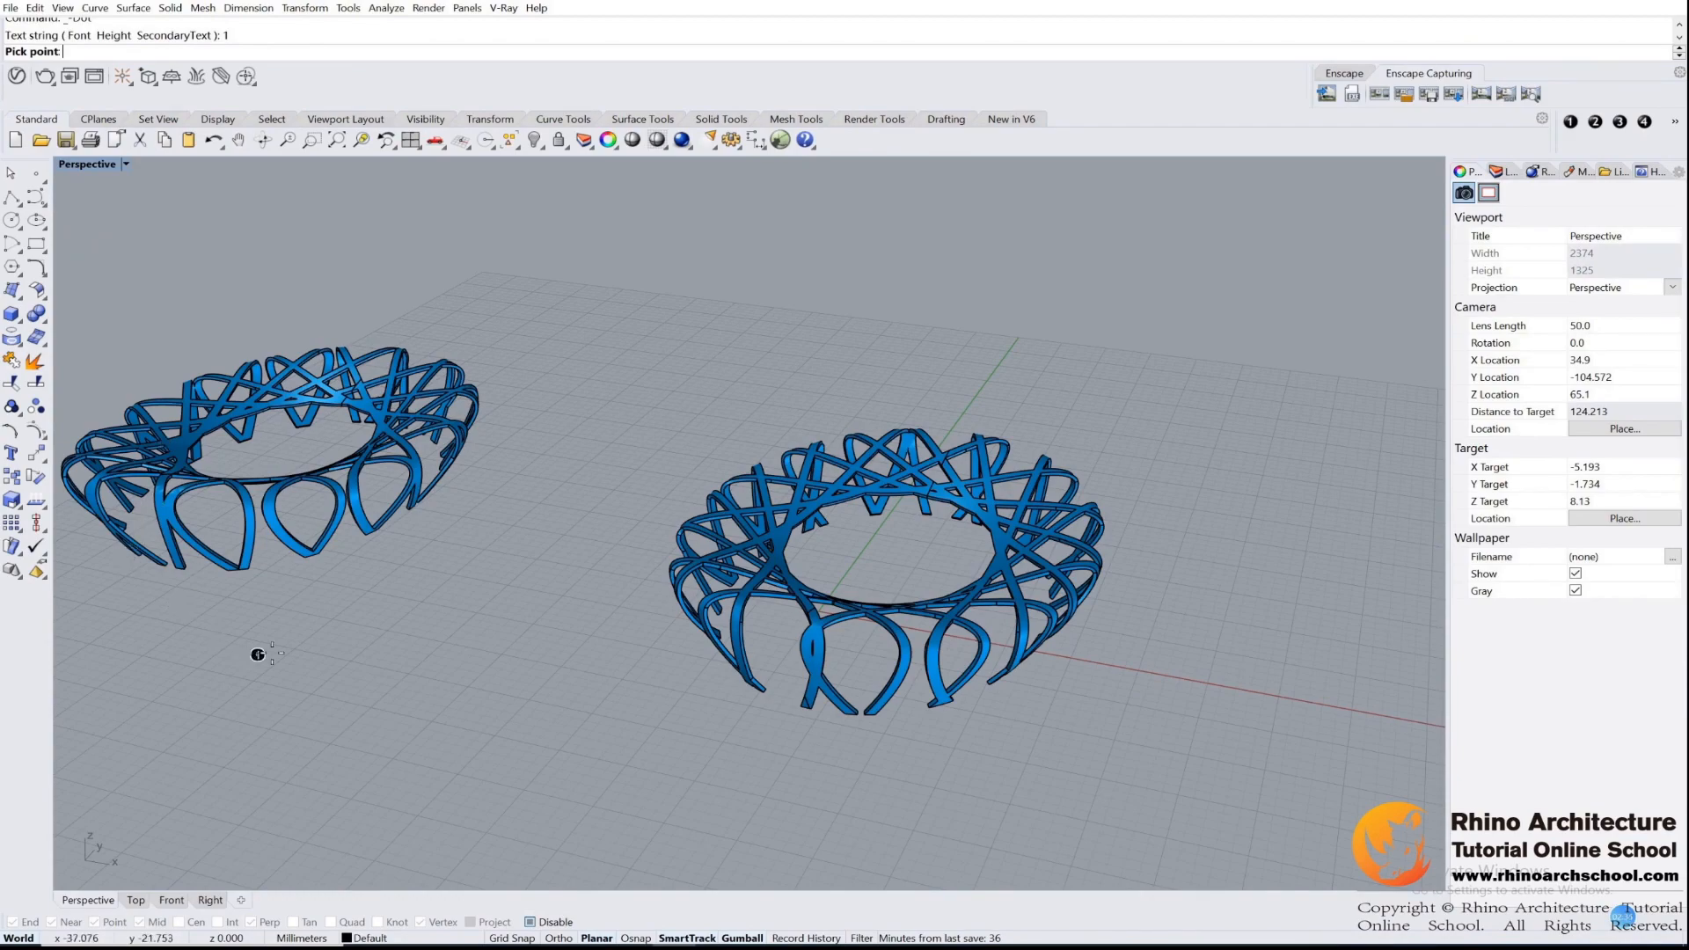
click(502, 671)
click(18, 296)
drag(86, 286, 475, 683)
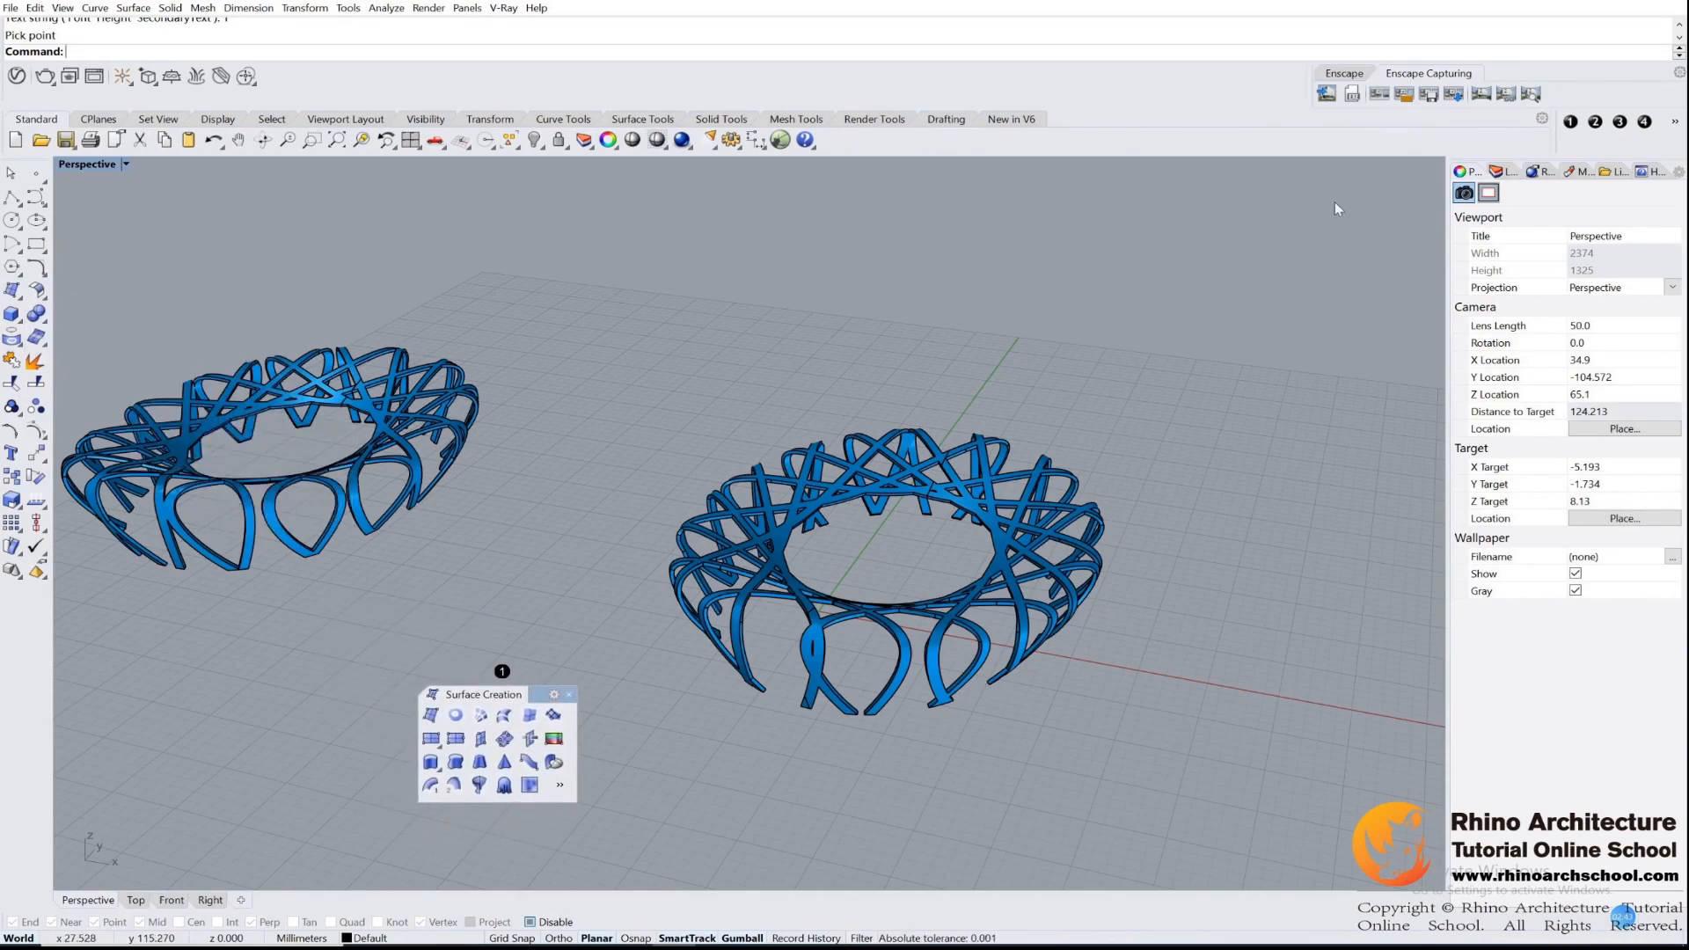
- Float the Array tool palette above the Surface Creation palette and label it with a text dot numbered 2
click(26, 533)
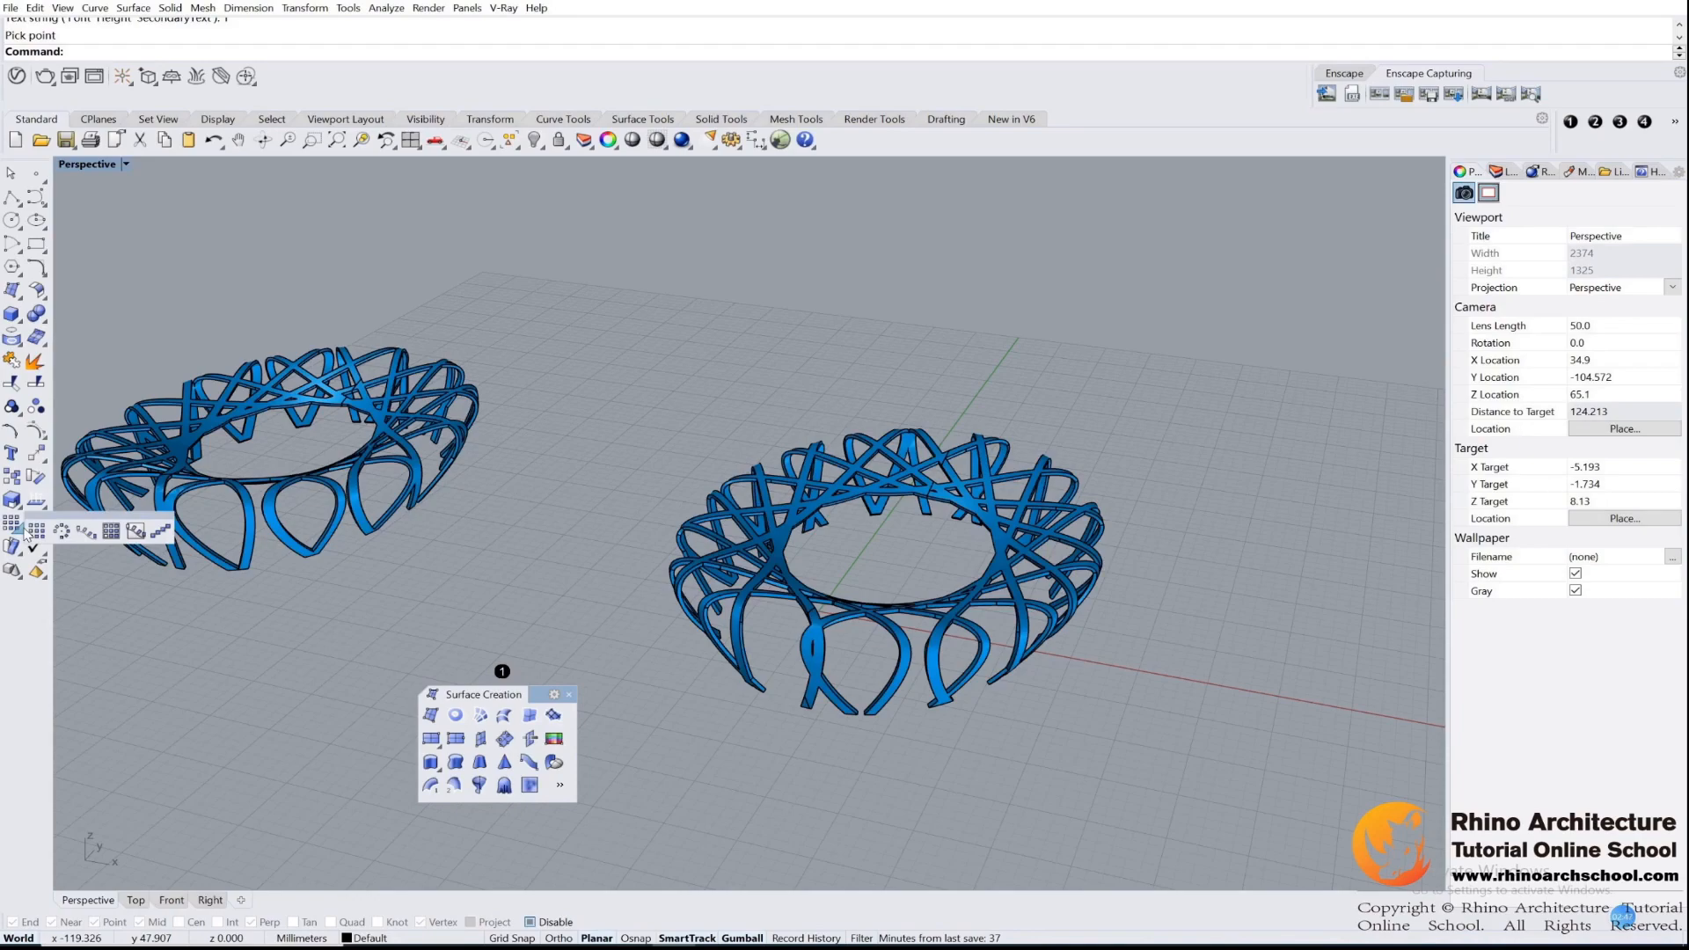
drag(79, 530, 482, 519)
click(1599, 125)
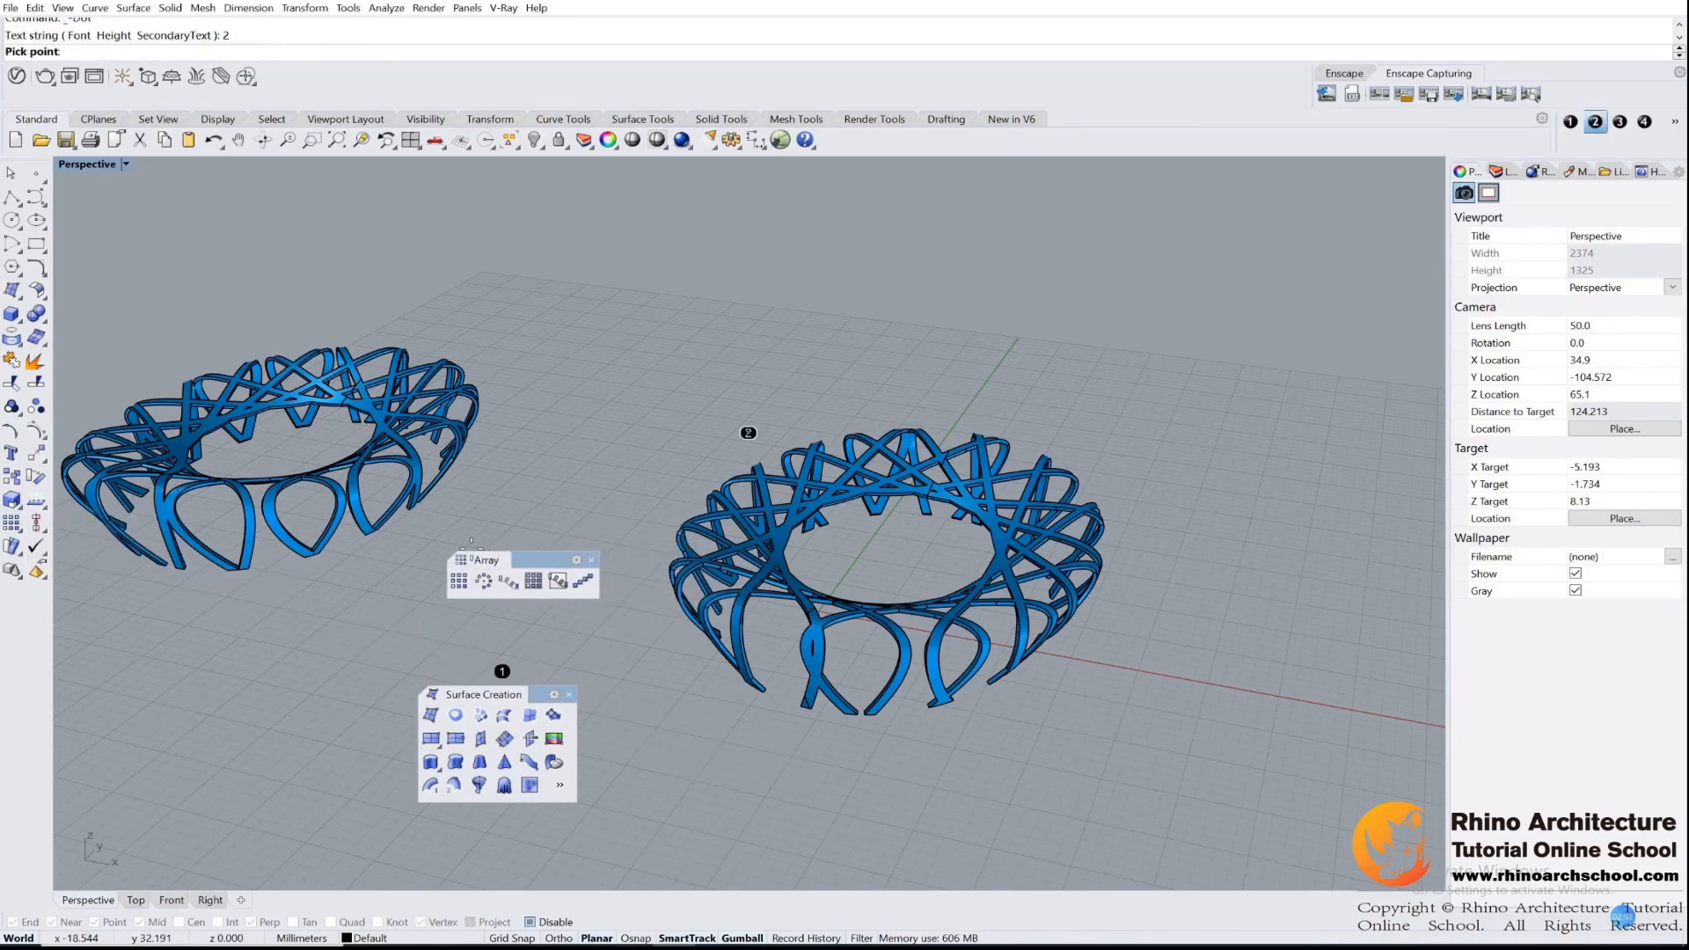
click(512, 538)
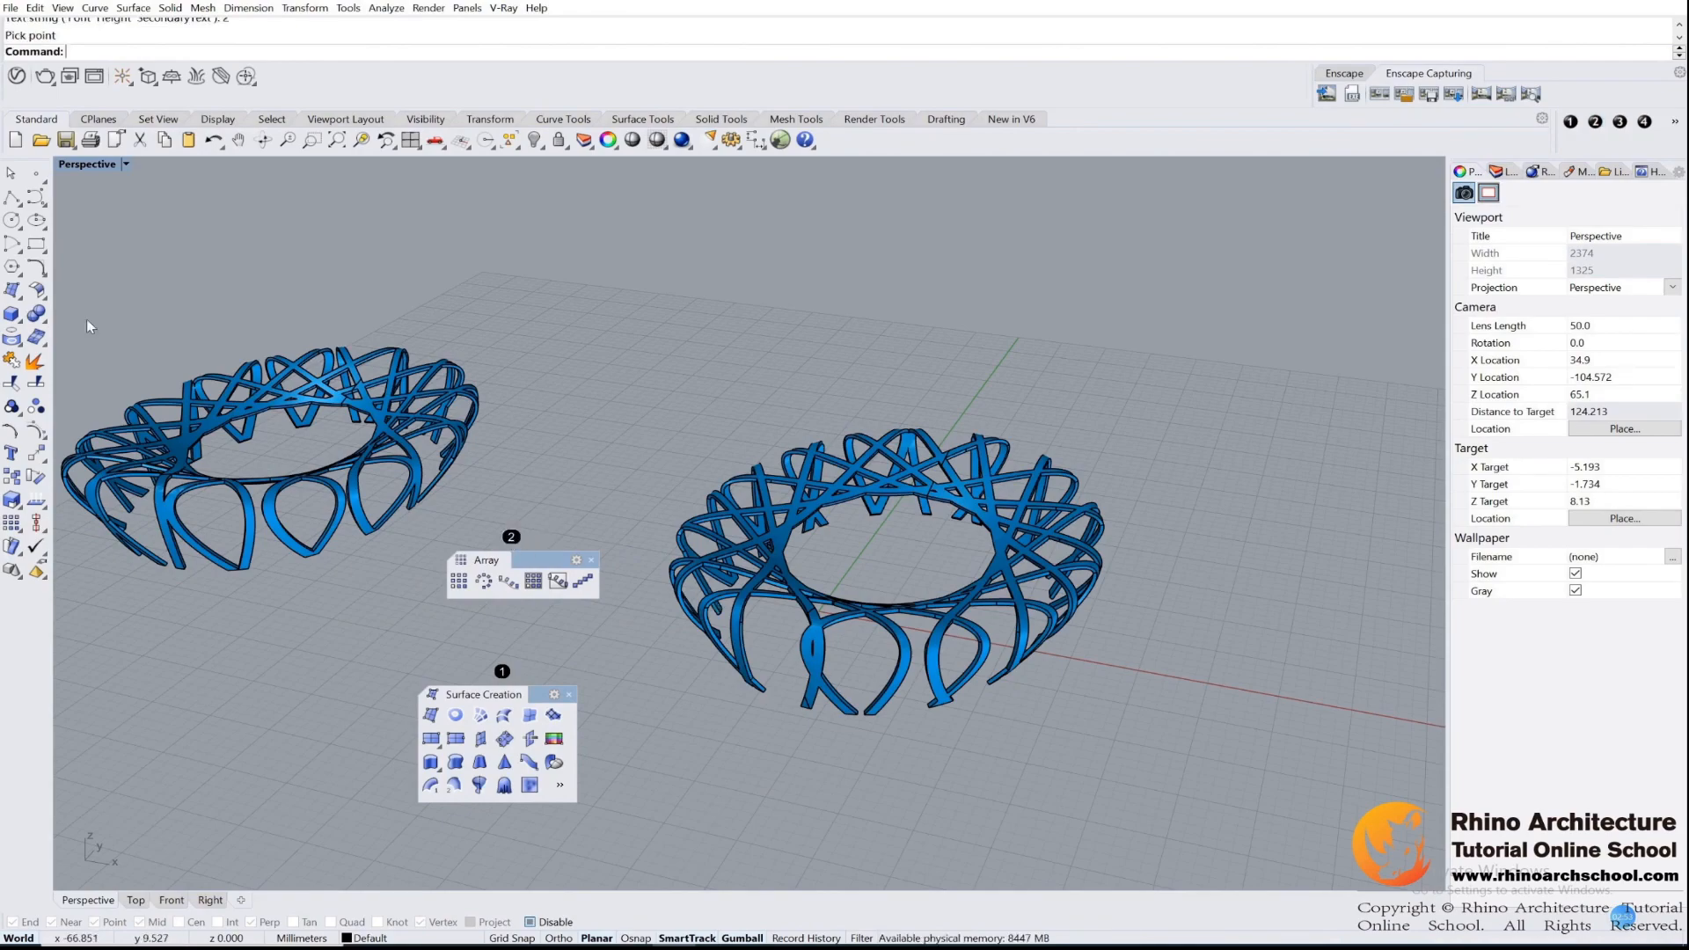
- Open the tool palette that contains the curve projection command
click(33, 340)
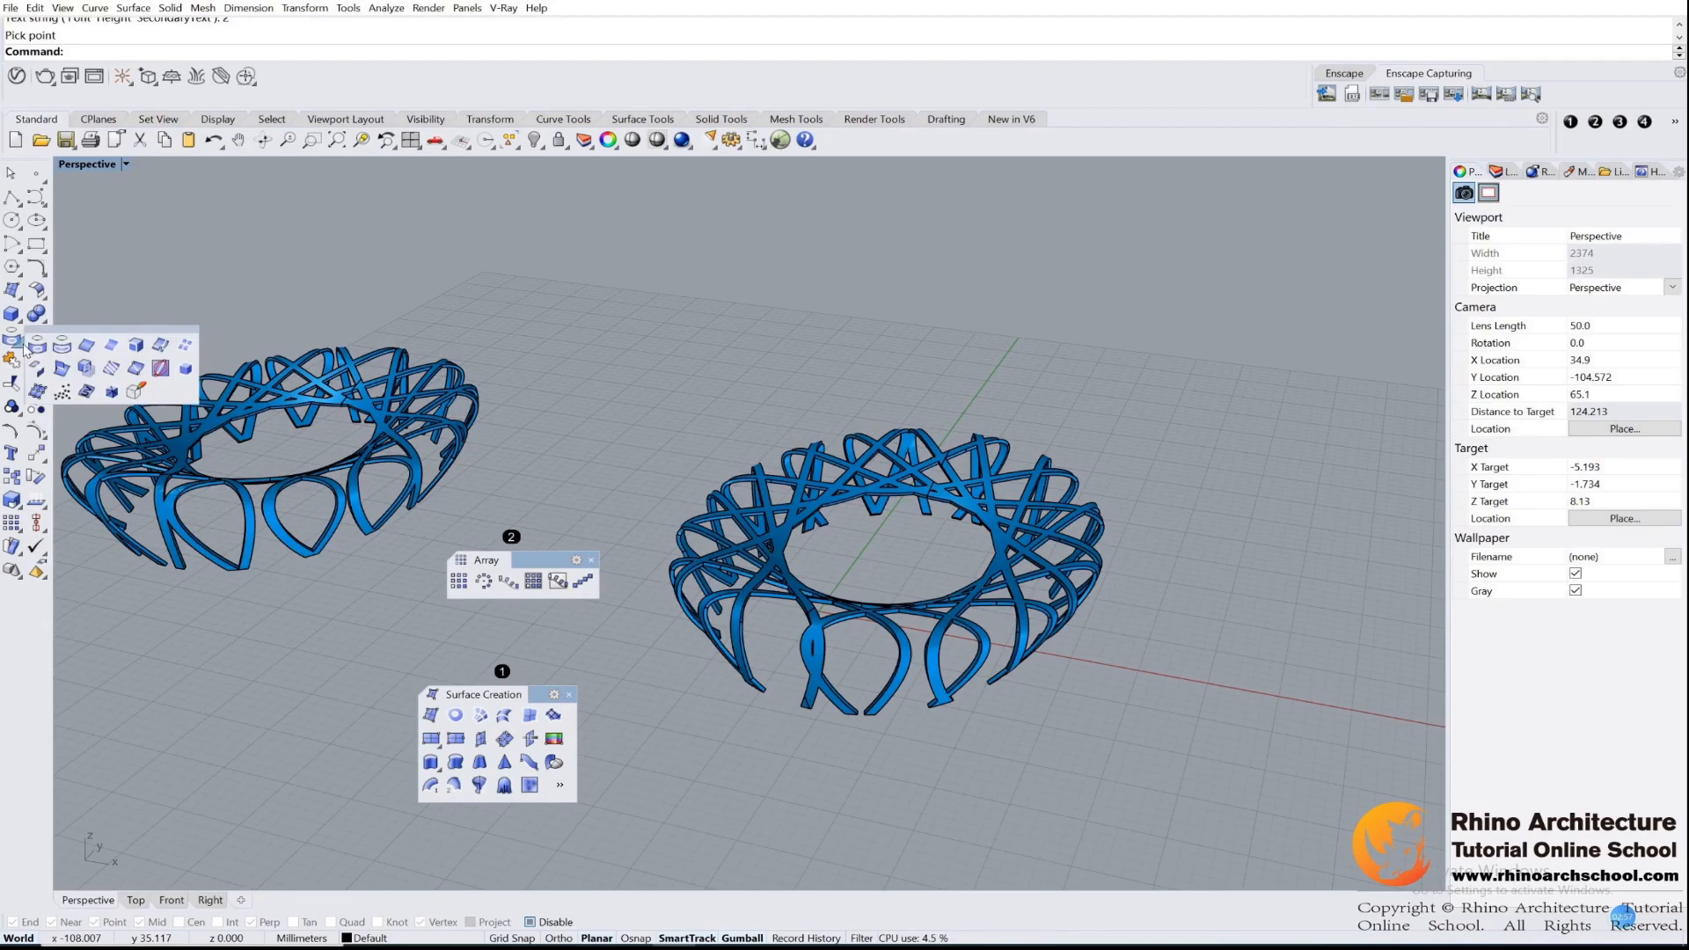